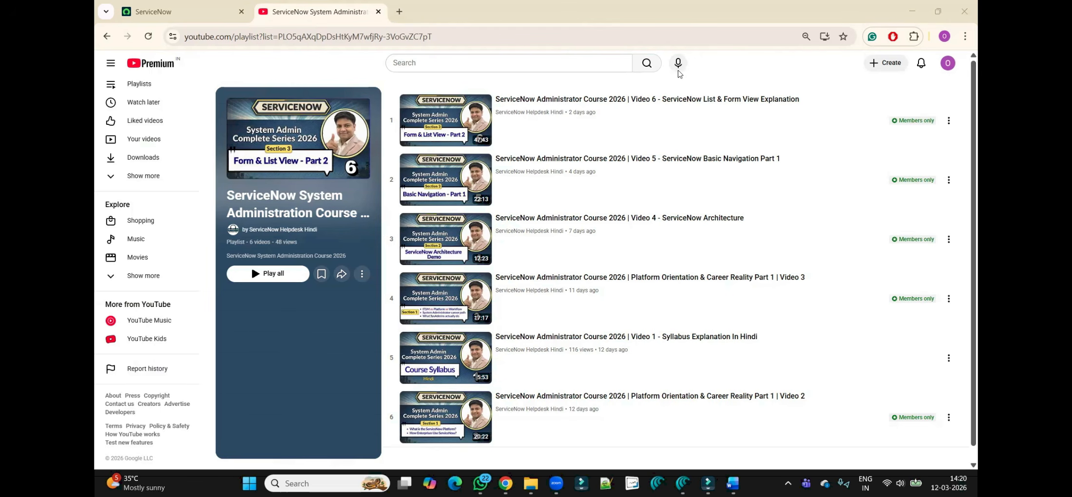
Step: Switch to ServiceNow, filter the application navigator for "tables" and open the System Definition Tables list in a new browser tab
left_click(179, 16)
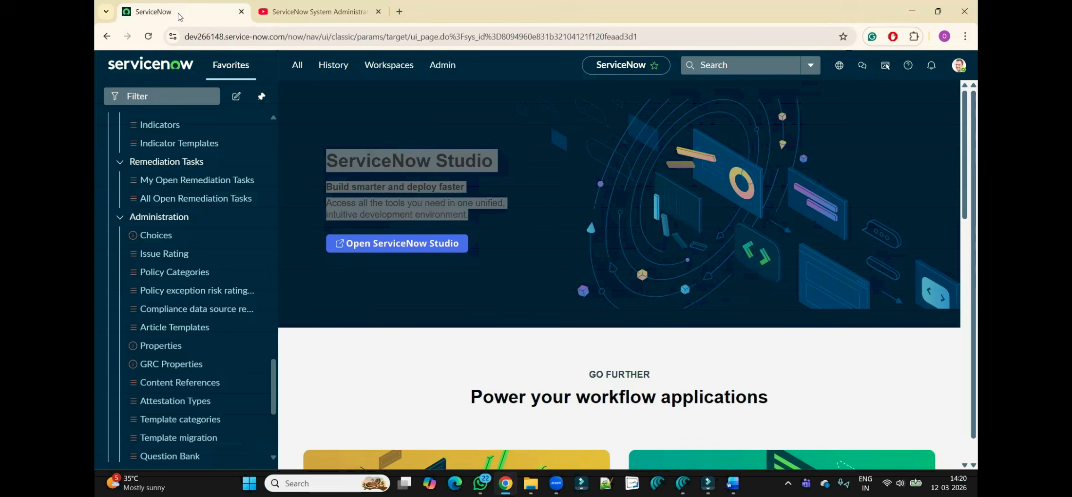
left_click(327, 126)
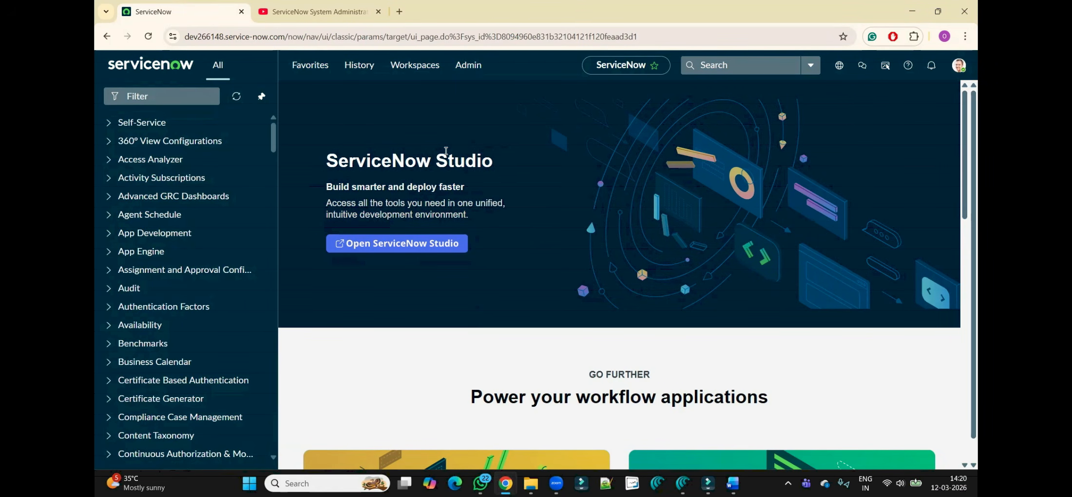
left_click(180, 100)
type("t")
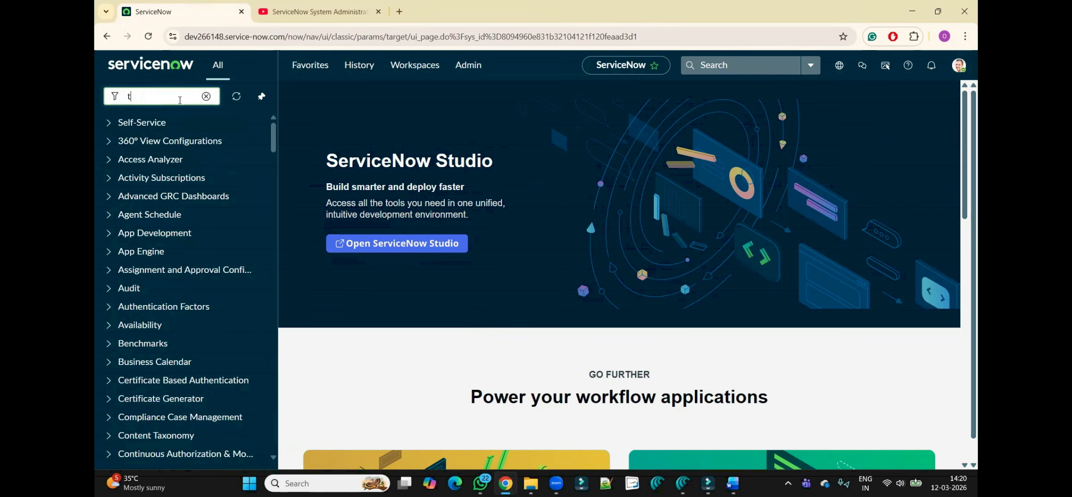
type("ables")
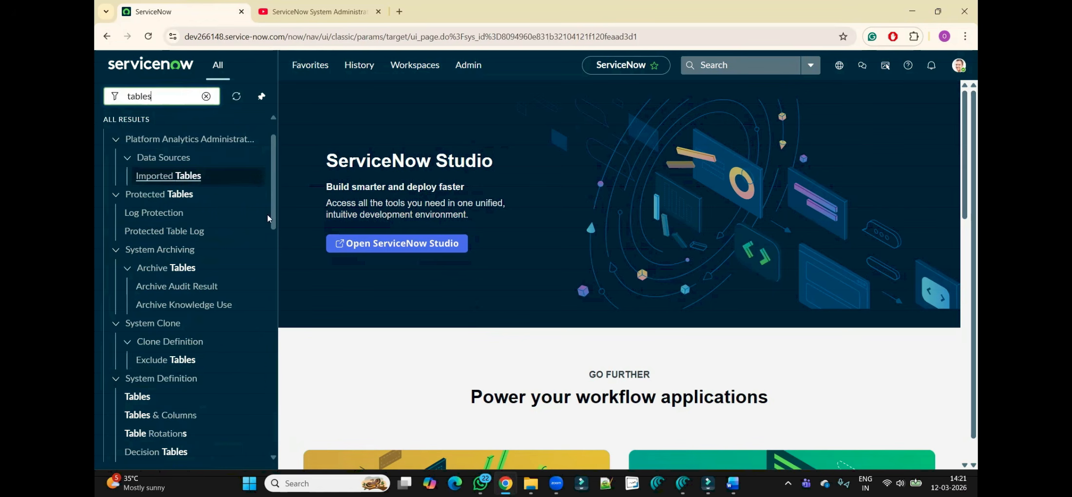
left_click_drag(273, 220, 278, 238)
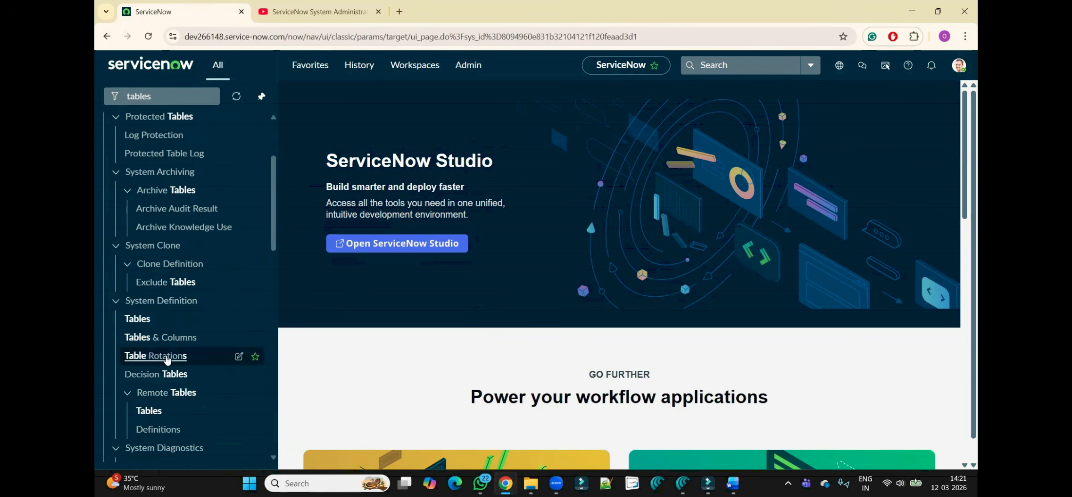
middle_click(138, 320)
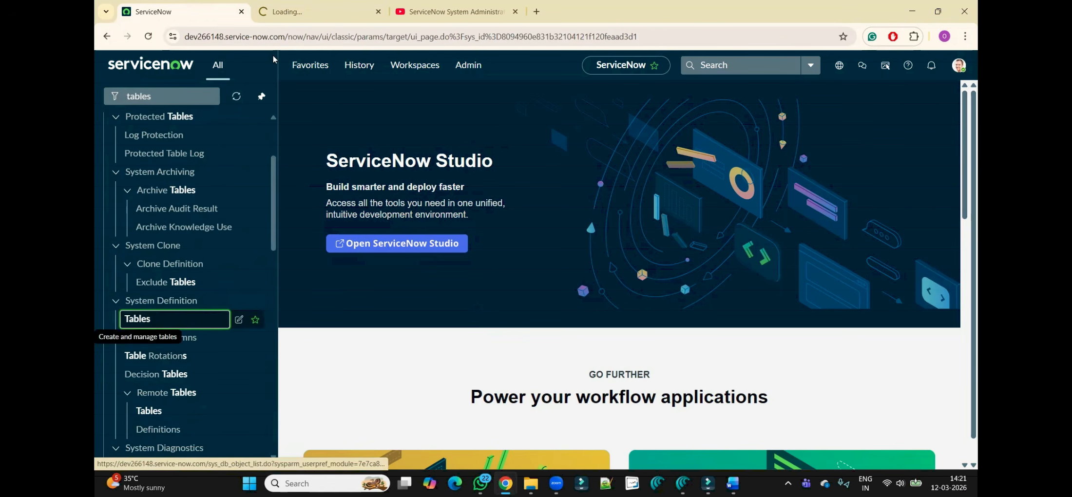
left_click(297, 11)
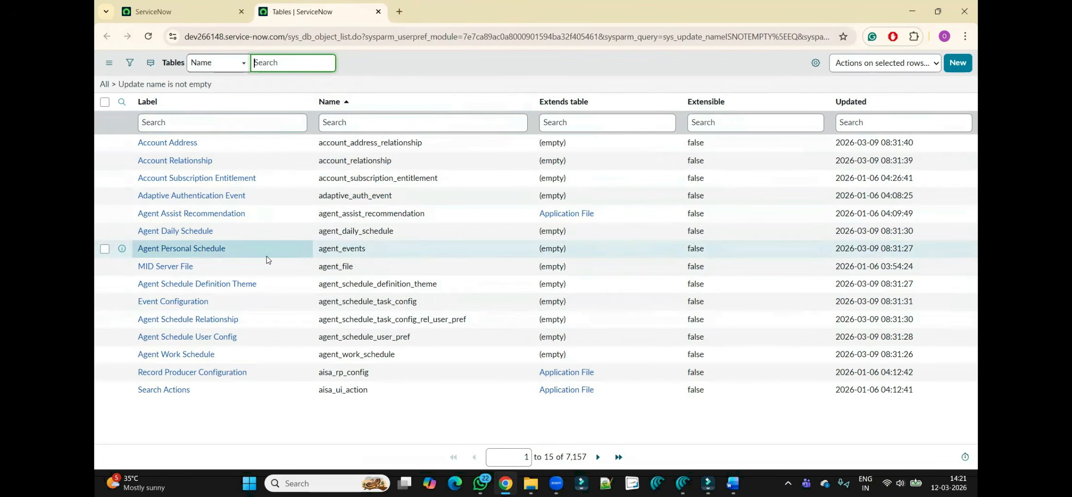
Step: Highlight sys_db_object in the address, filter the tables by label "incident", and open the Incident table record in a new tab
left_click_drag(288, 37, 338, 37)
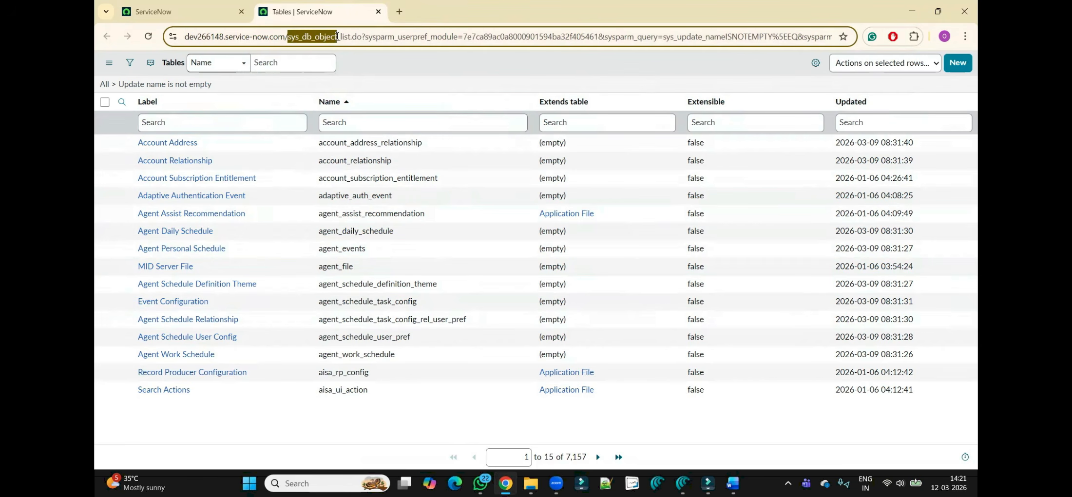
left_click(246, 123)
type("incident")
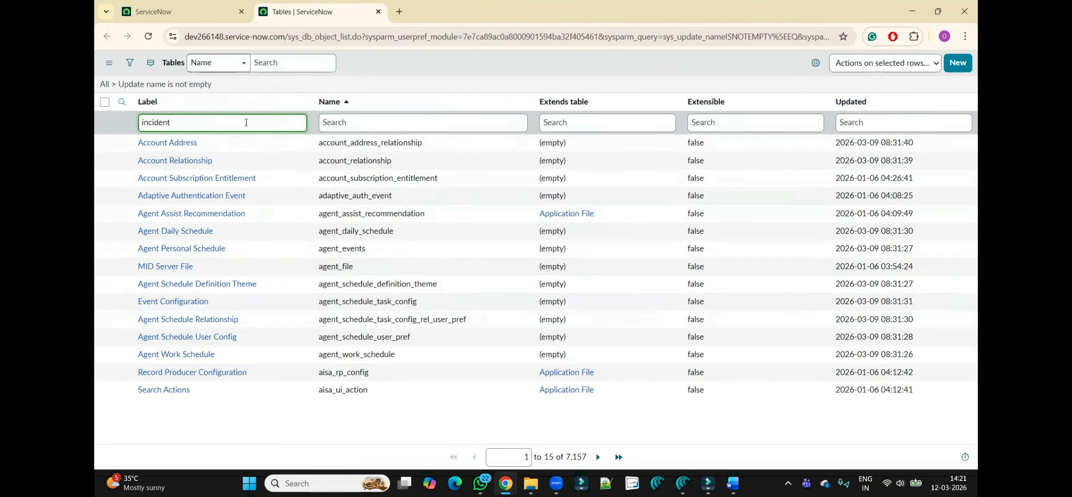
key("Return")
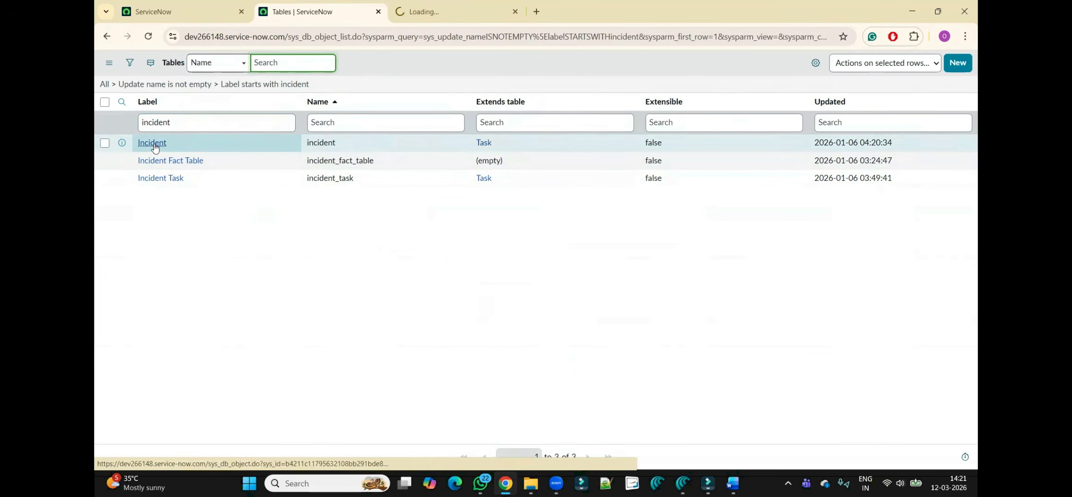
left_click(454, 7)
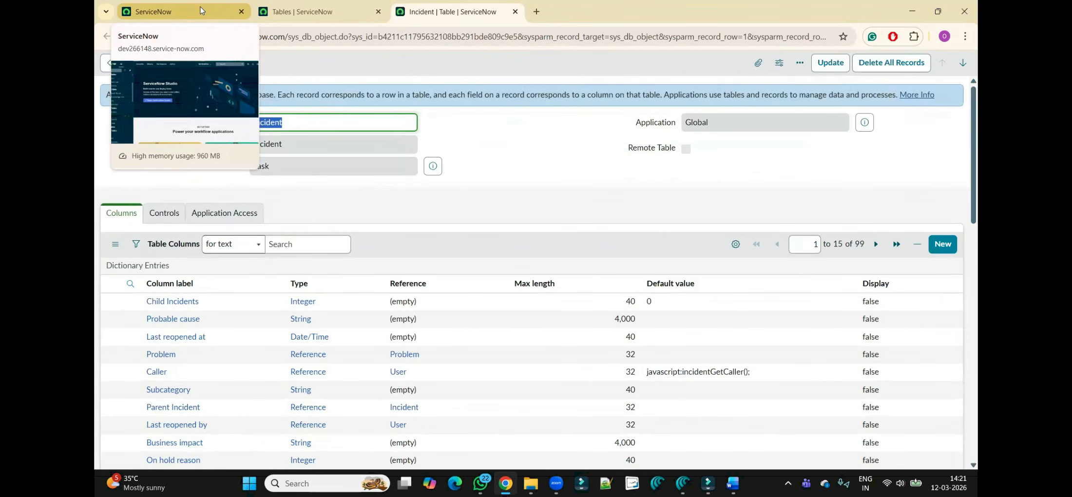
Step: Return to the ServiceNow home page, clear the navigator filter and open the favorite Incident Open list in a new tab
left_click(200, 7)
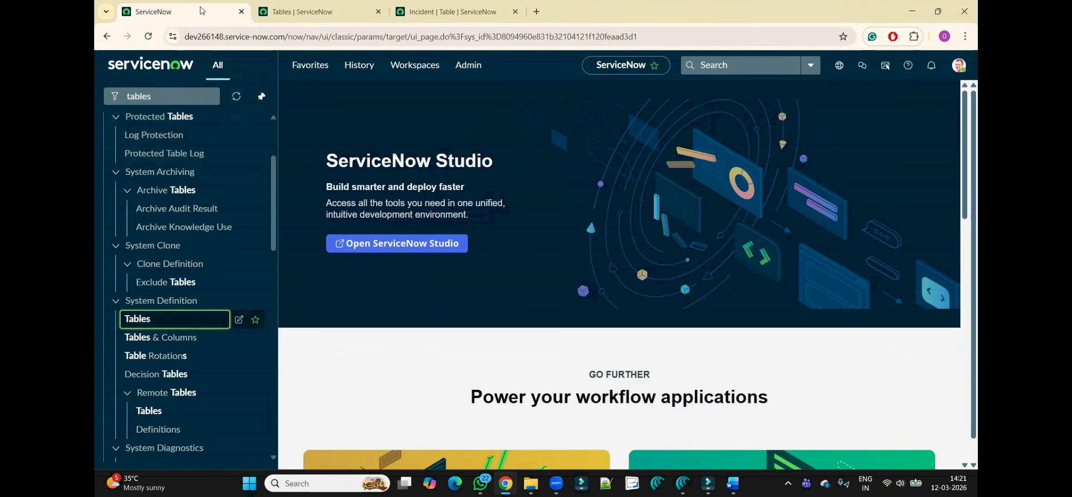
left_click(201, 99)
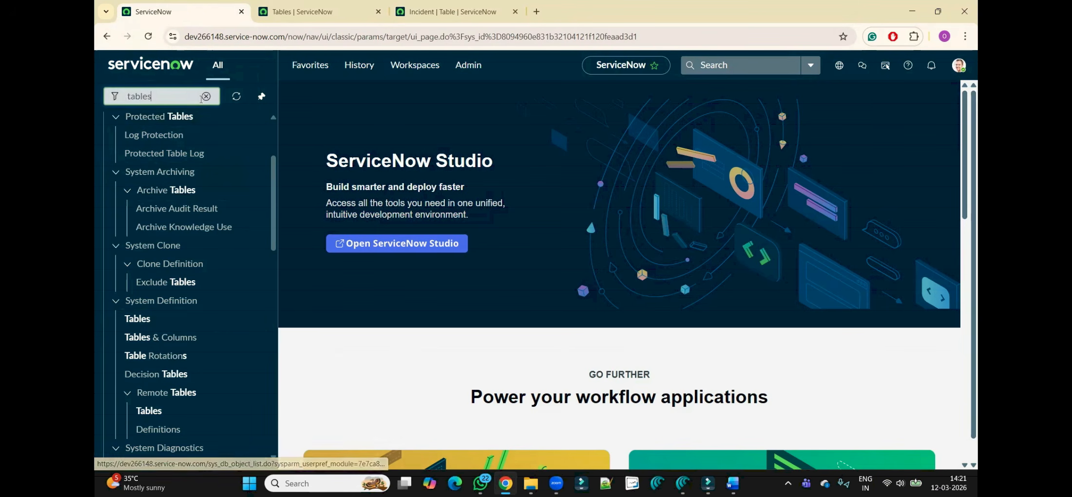
left_click(209, 97)
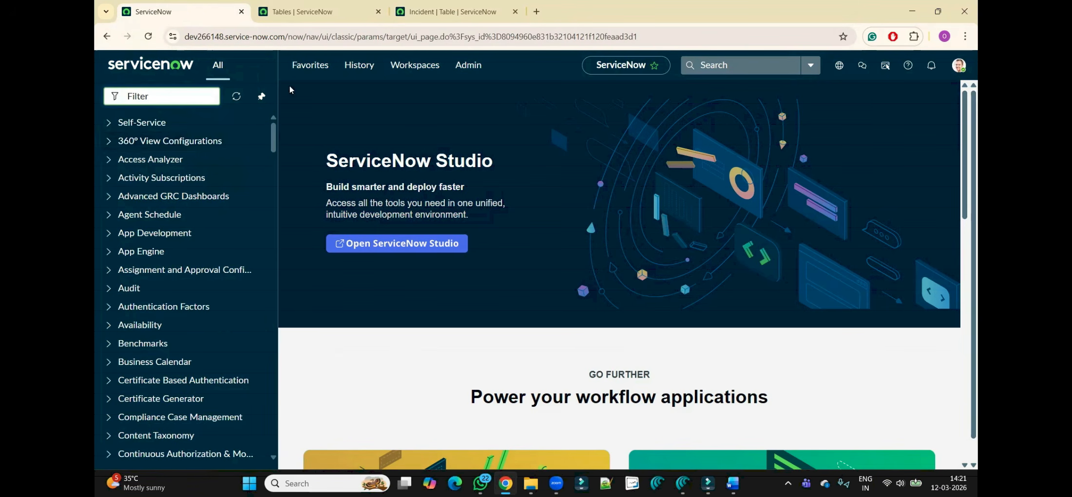
left_click(310, 67)
left_click(332, 125)
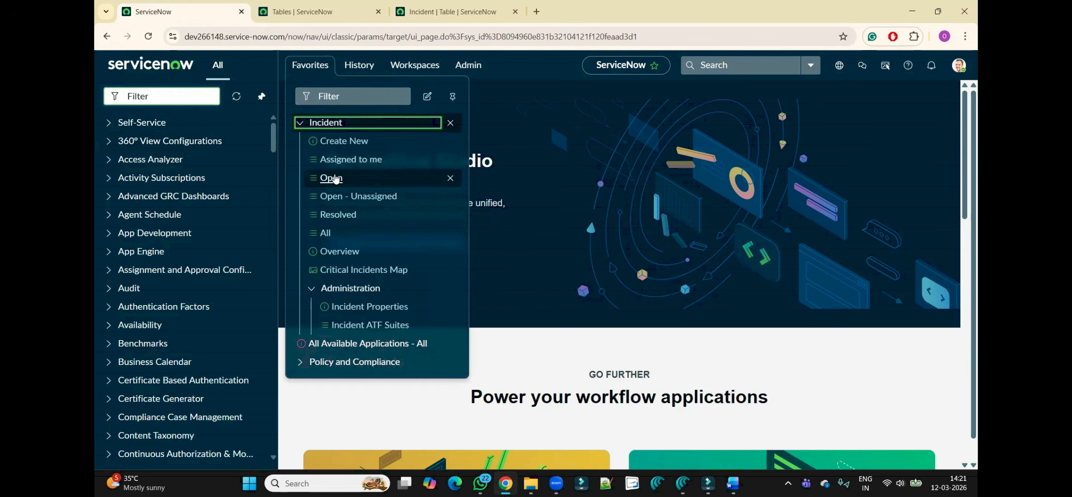
middle_click(331, 178)
left_click(308, 14)
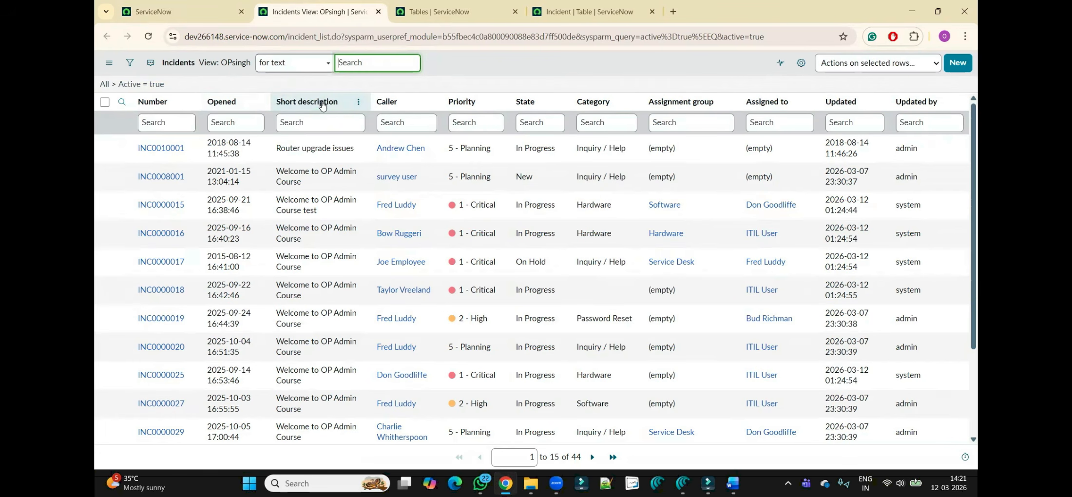
Step: Open the Incident table definition from the incident list through its Configure Table option
right_click(321, 104)
mouse_move(394, 234)
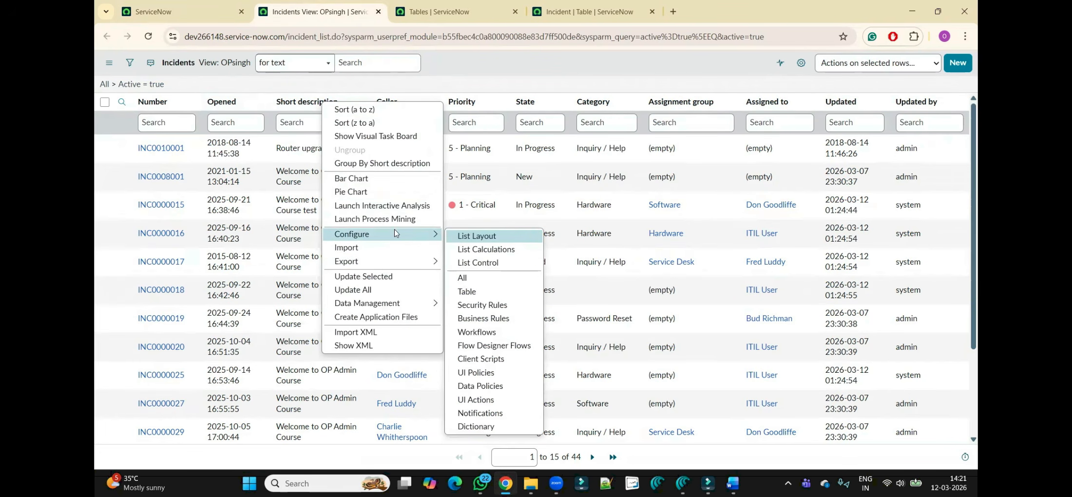
left_click(467, 292)
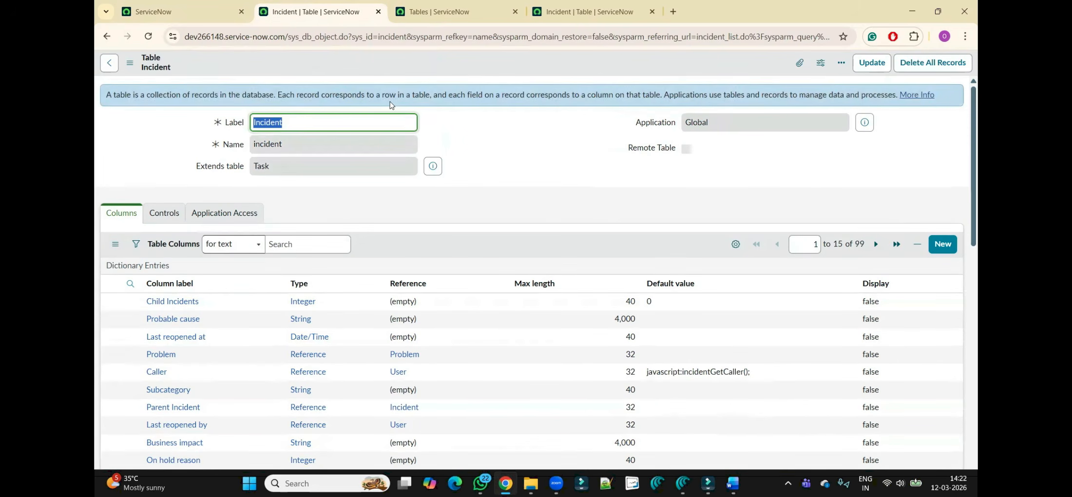
Step: Compare the two open Incident table definitions and close the duplicate definition and the Tables list
left_click(590, 12)
left_click(322, 13)
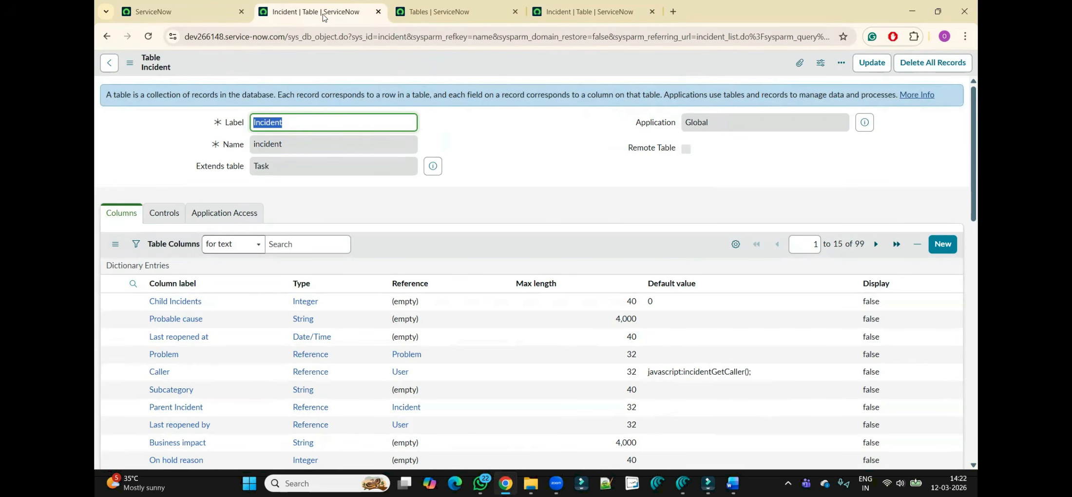
left_click(378, 13)
left_click(381, 14)
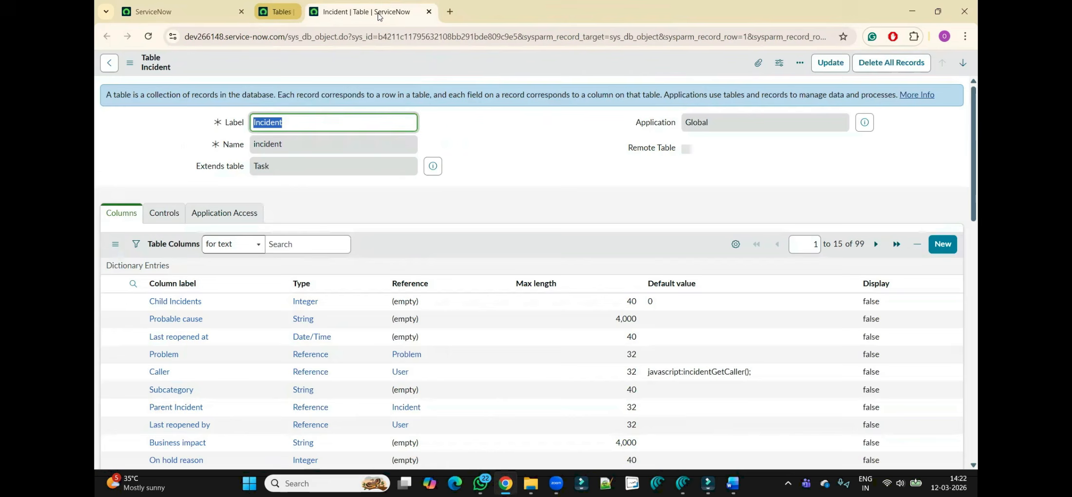
Step: Read the Incident table's information banner on tables, records and applications, and examine the table's Label field
left_click_drag(140, 94, 259, 96)
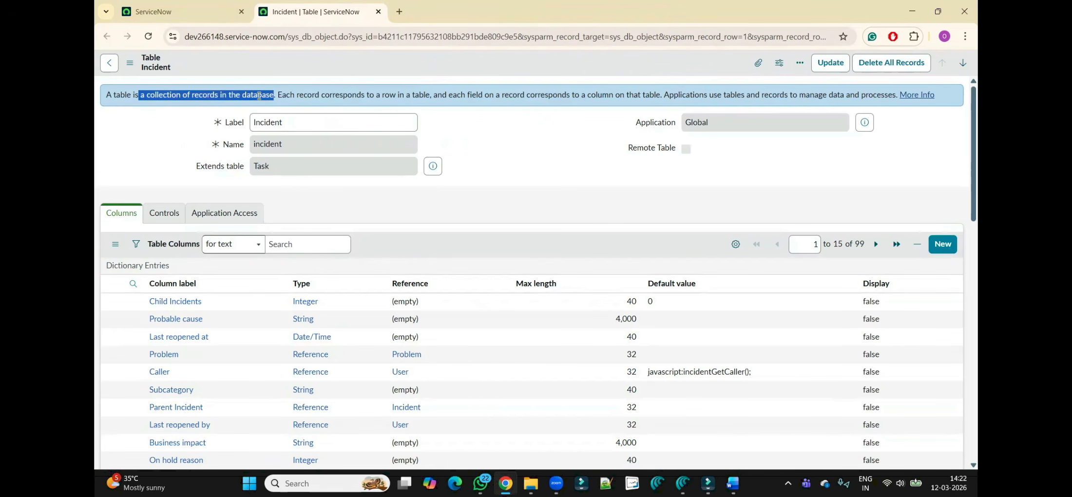
left_click(259, 95)
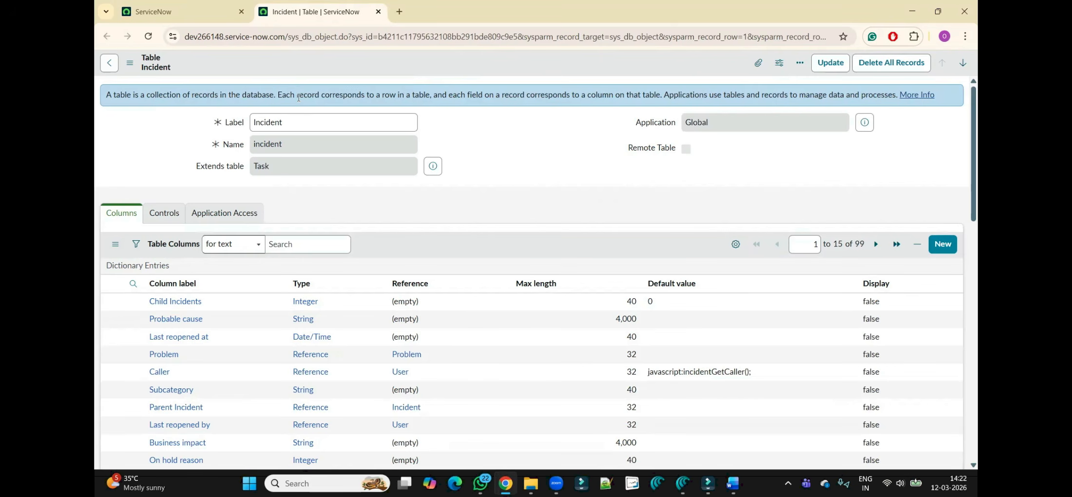
left_click_drag(664, 95, 891, 105)
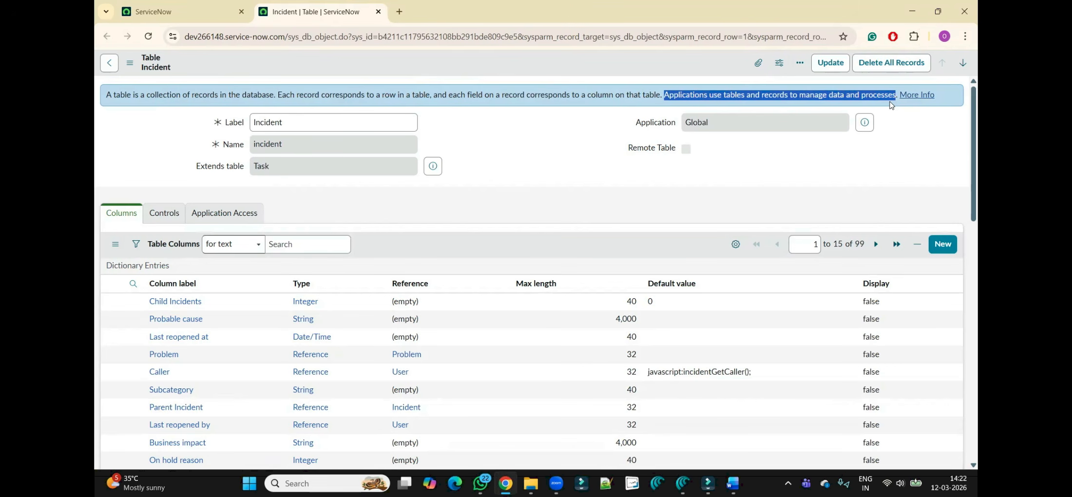
left_click(596, 128)
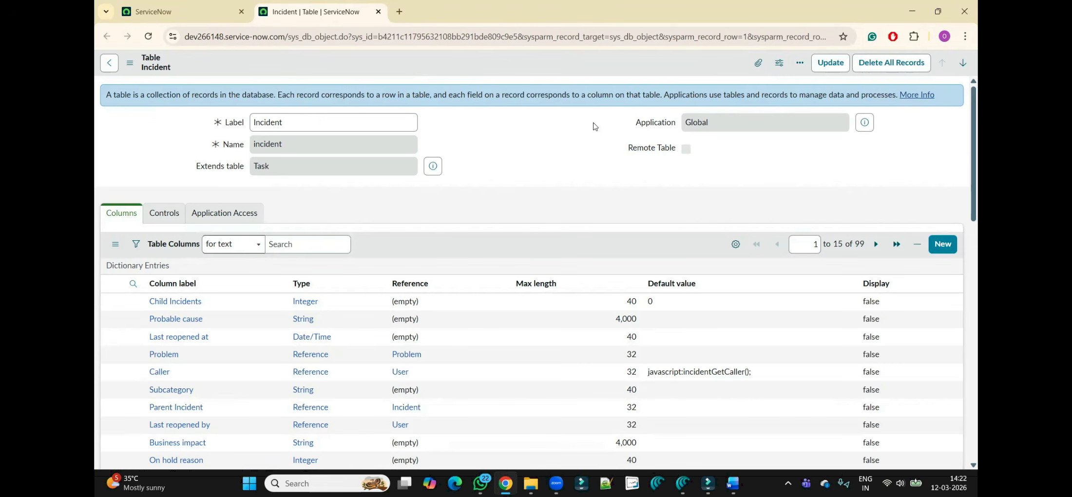
double_click(306, 122)
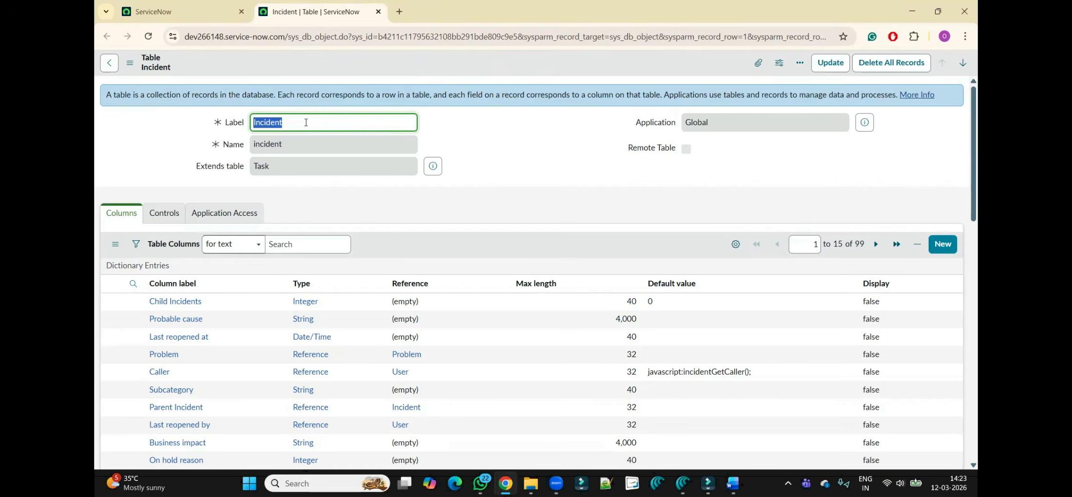
Step: Return to the ServiceNow home page and open the Incident Open list from the favorites in a separate tab
left_click(185, 13)
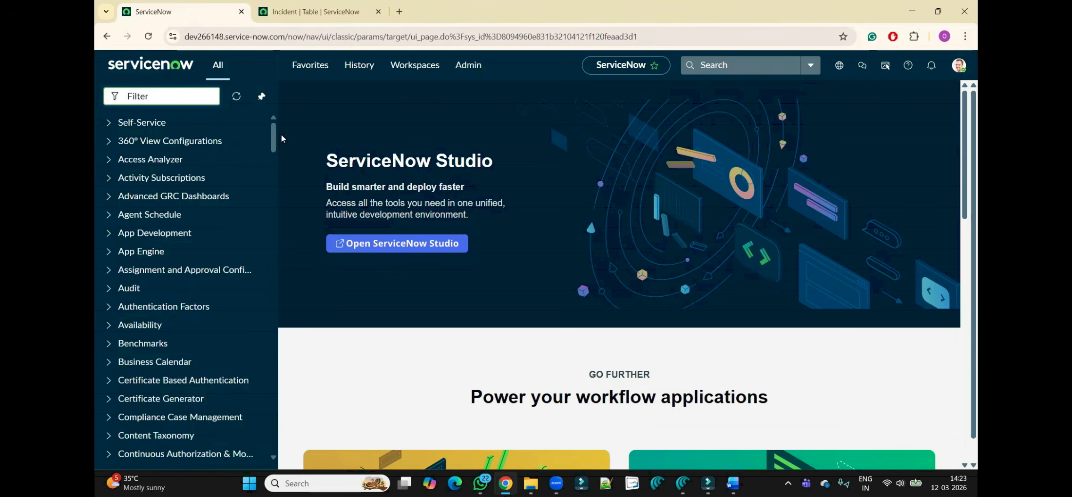
left_click(310, 65)
left_click(323, 177)
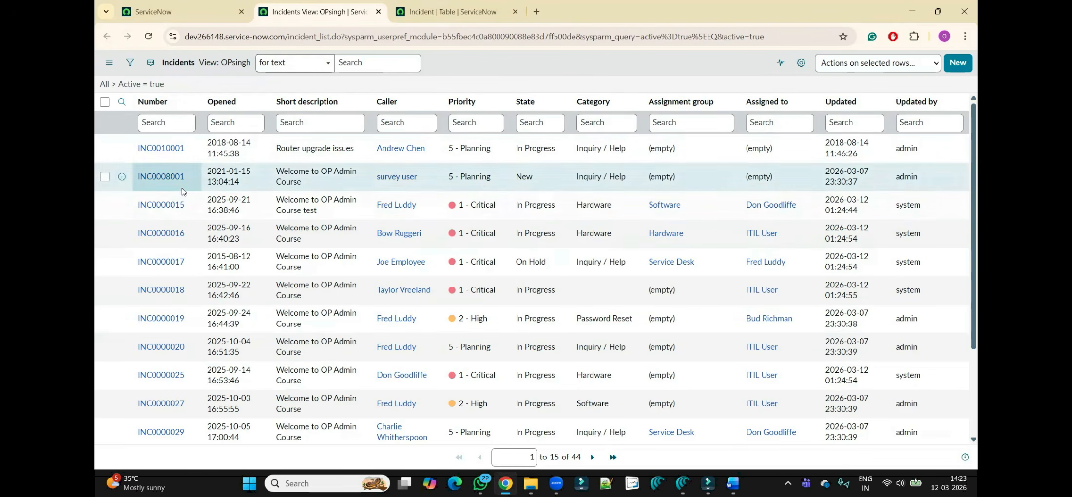
Step: Return to the Incident table definition and examine its Label field
left_click(456, 4)
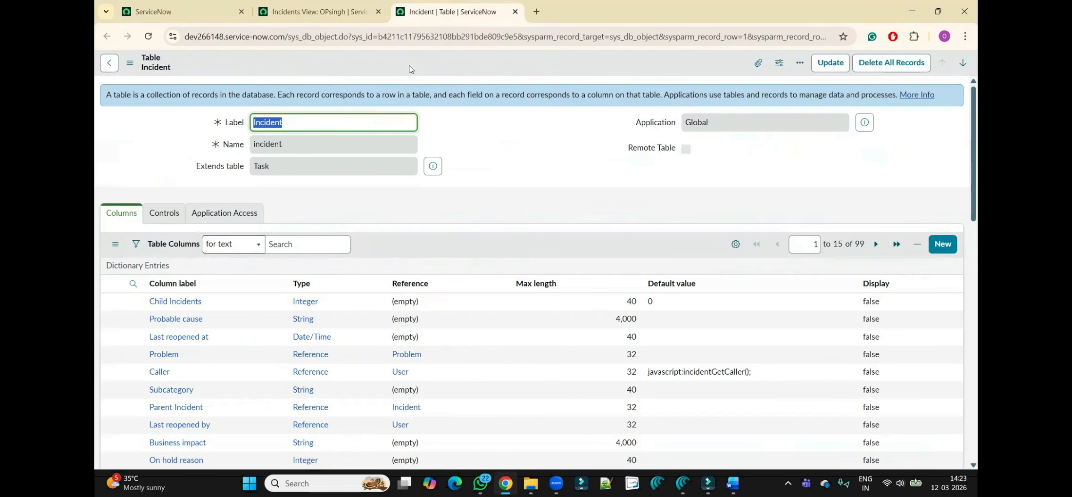
left_click(365, 119)
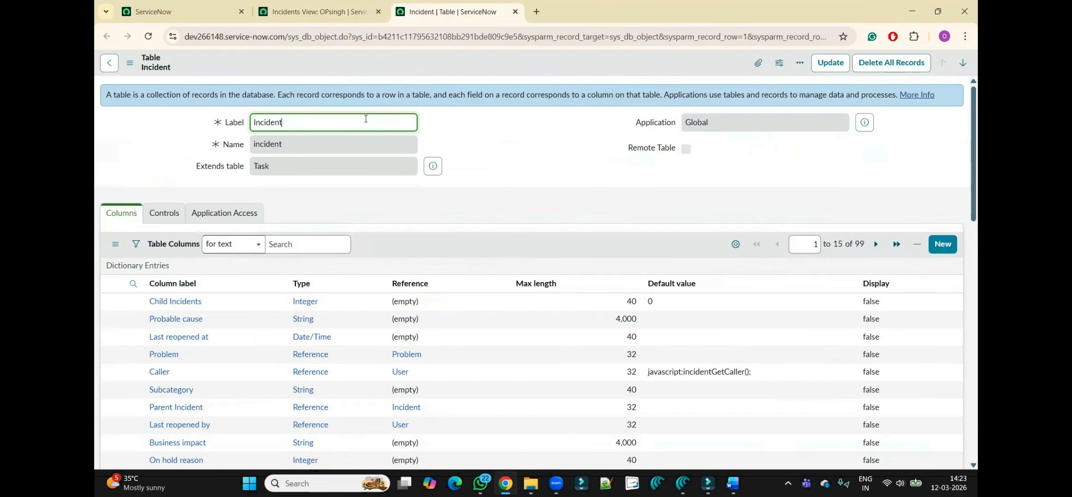
double_click(306, 119)
left_click(446, 126)
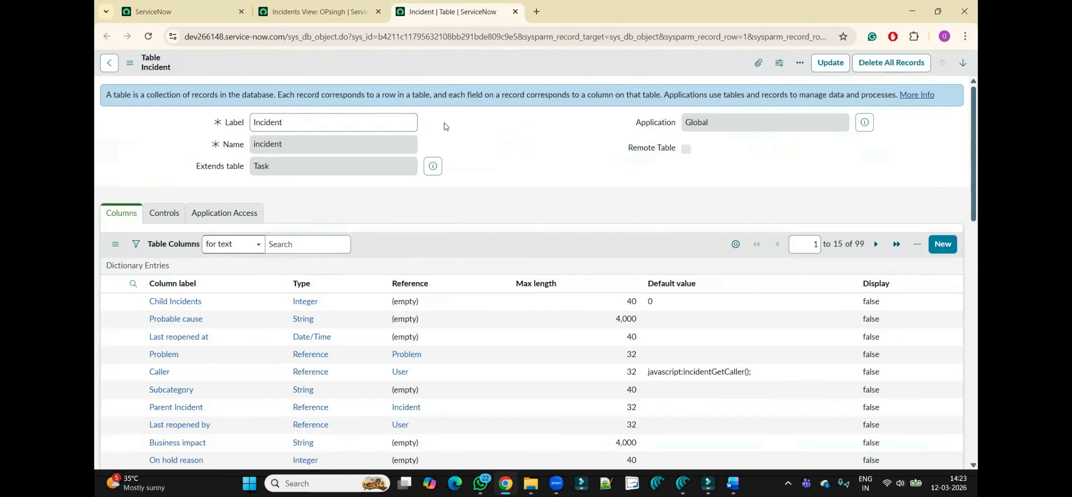
Step: Examine the Name and Extends table fields of the Incident table and compare them with its Label
double_click(302, 146)
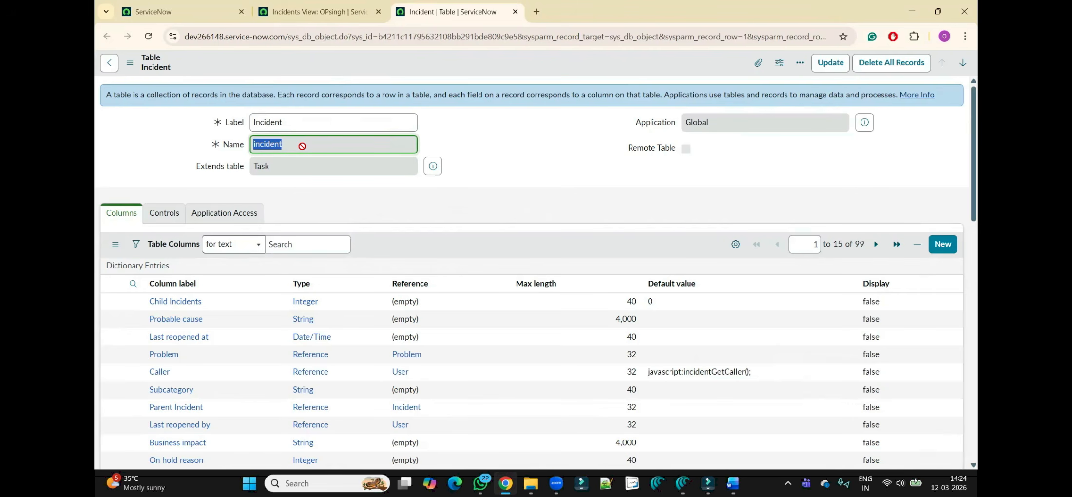
left_click(302, 146)
double_click(273, 161)
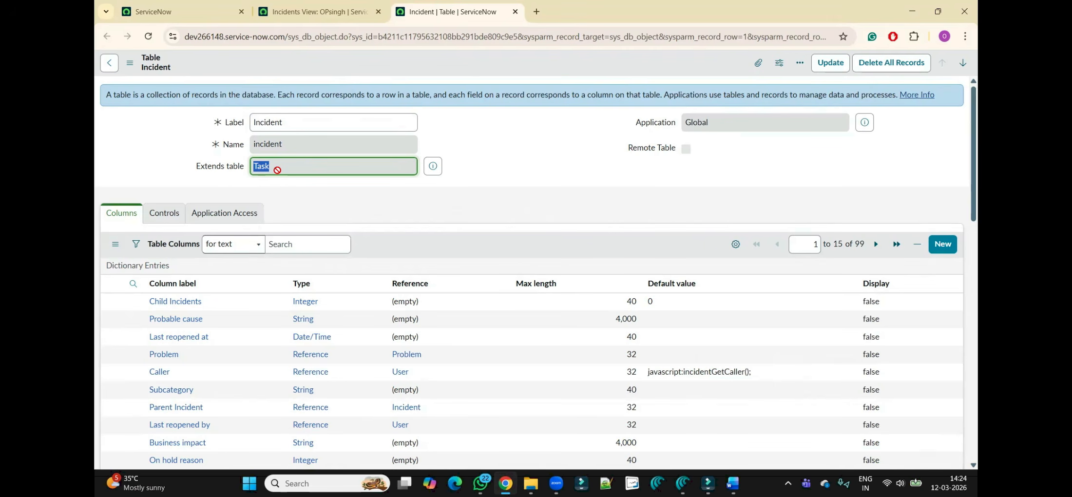
key("shift+Tab")
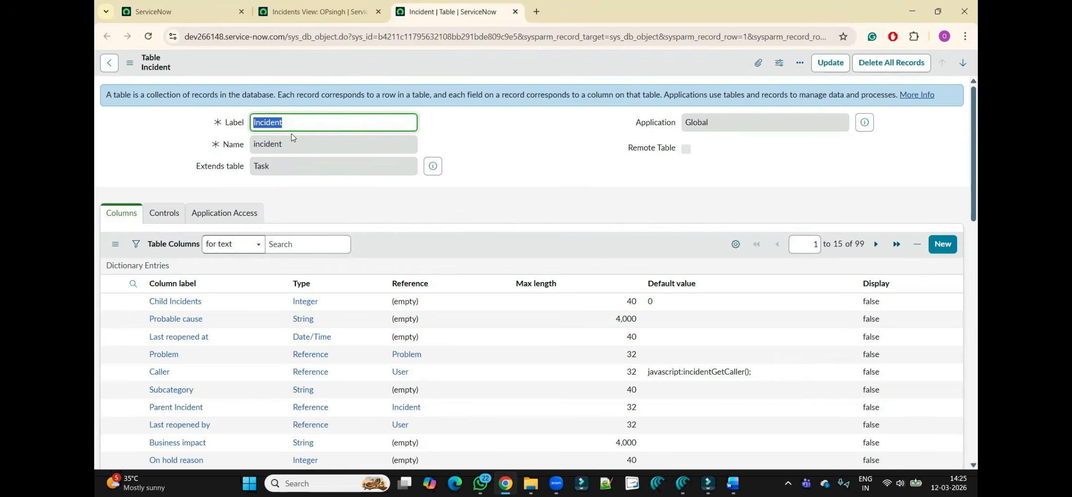
key("Tab")
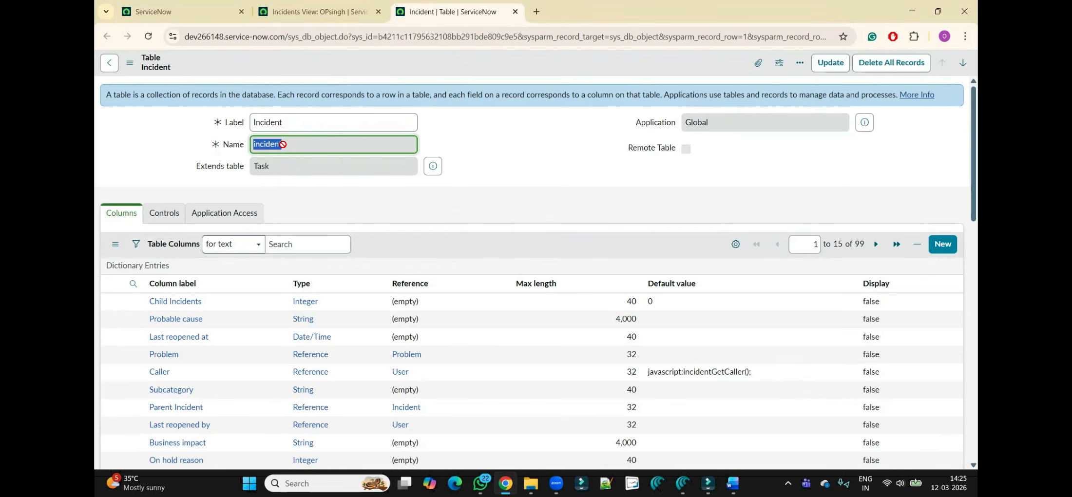
key("Tab")
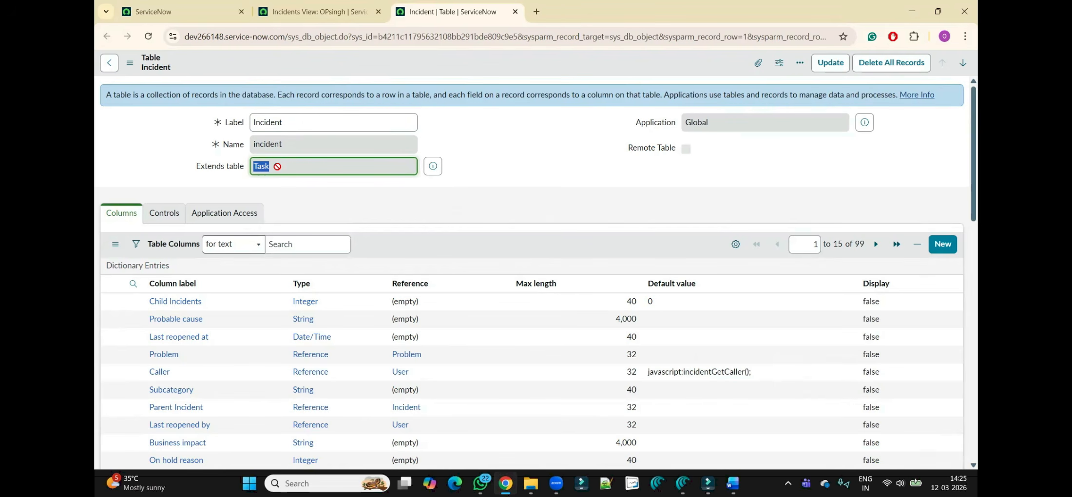
Step: Review the Incident table's Name field and the Extends table field, including the Extends table tooltip
key("shift+Tab")
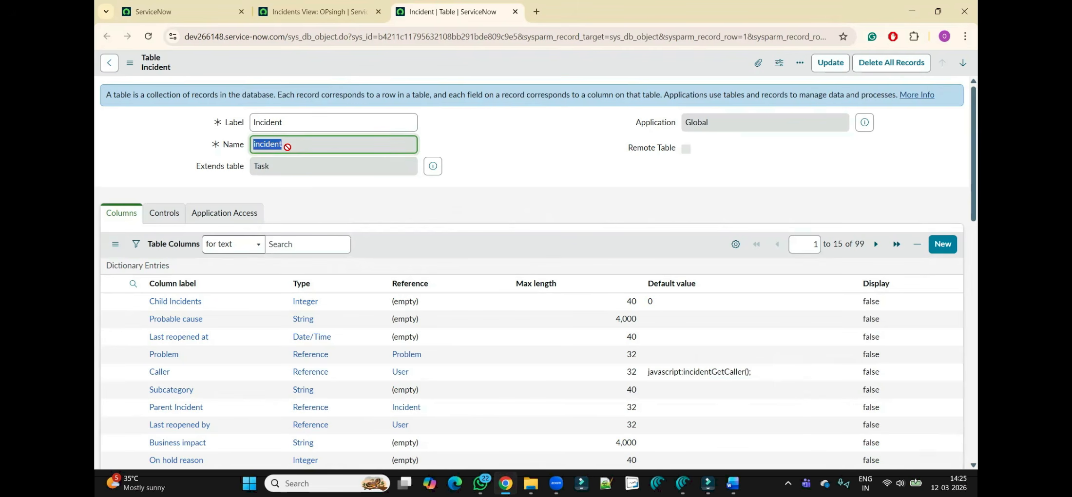
mouse_move(198, 169)
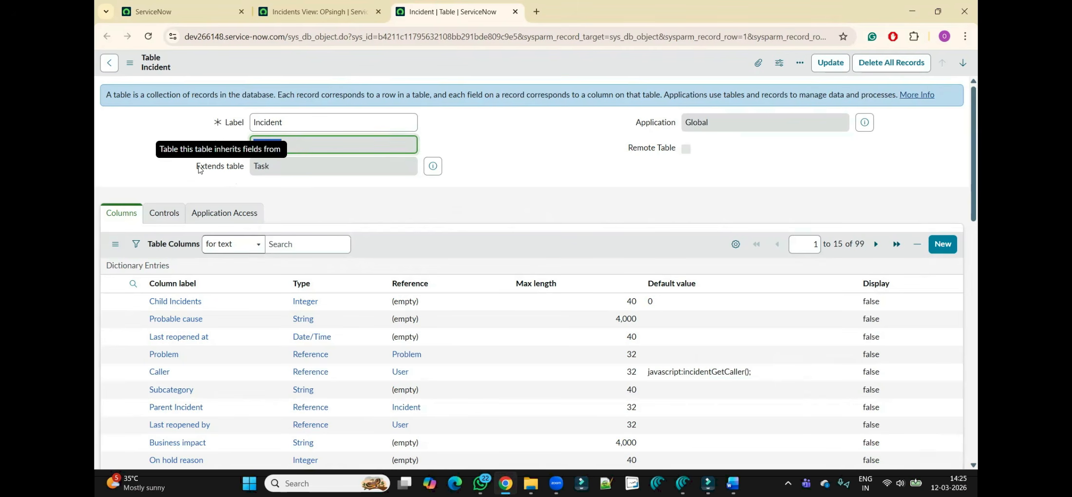
key("Tab")
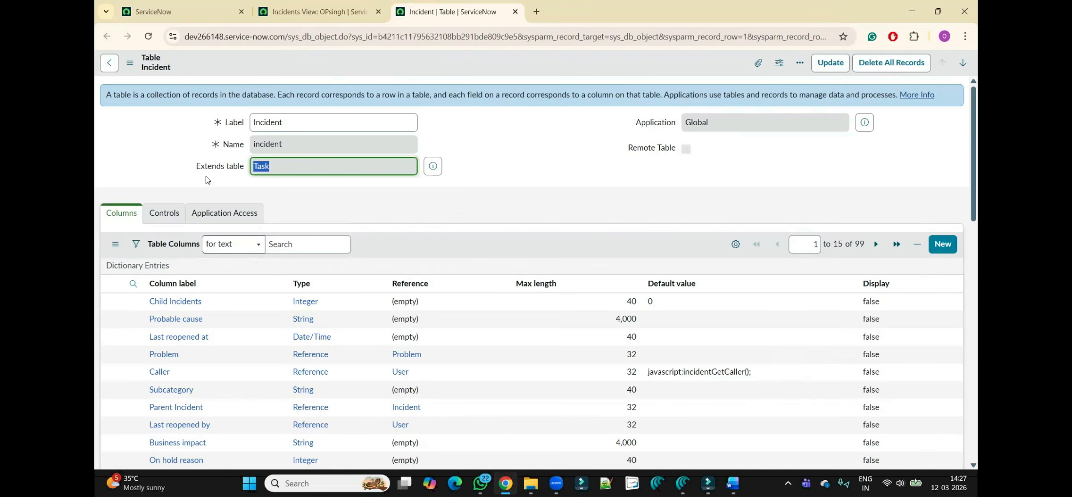
left_click(346, 190)
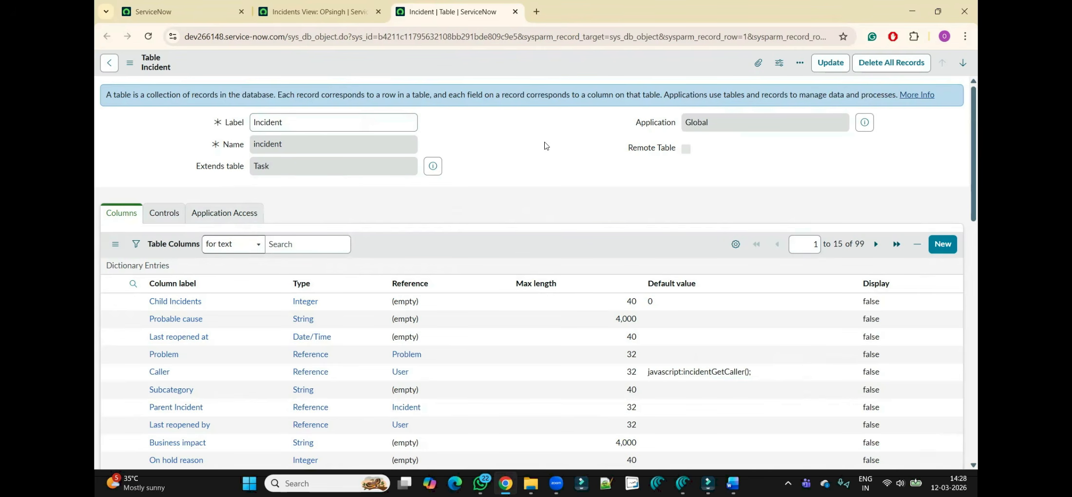
Step: Examine the Incident table's Application field and its Global scope value alongside the Label field
double_click(664, 126)
double_click(734, 122)
left_click(563, 170)
left_click(371, 128)
Step: Examine the Incident table's Table Columns list, including its record count, the option for adding columns and the Column label heading
left_click_drag(975, 165, 978, 255)
scroll(866, 140, "up", 4)
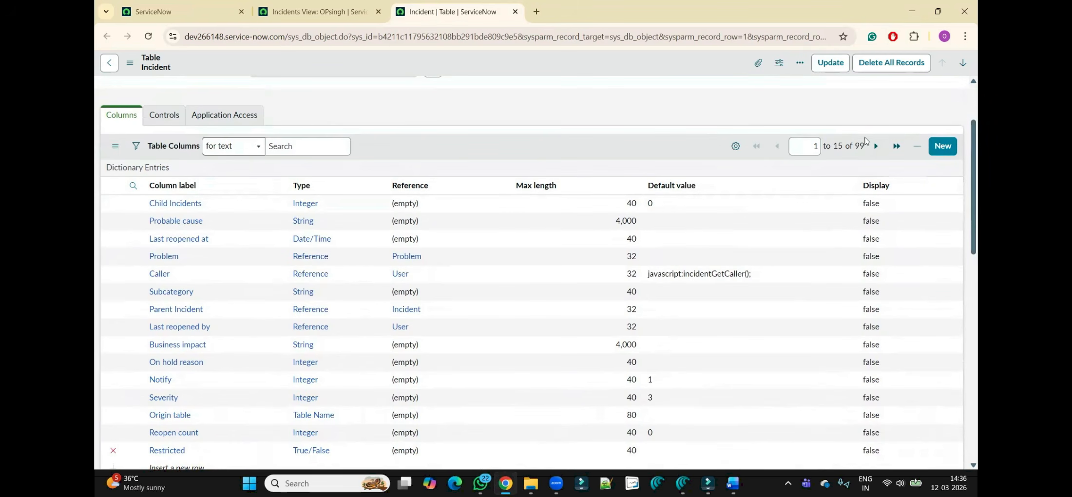
double_click(858, 146)
left_click(859, 154)
double_click(859, 154)
left_click(944, 156)
left_click(208, 187)
triple_click(148, 193)
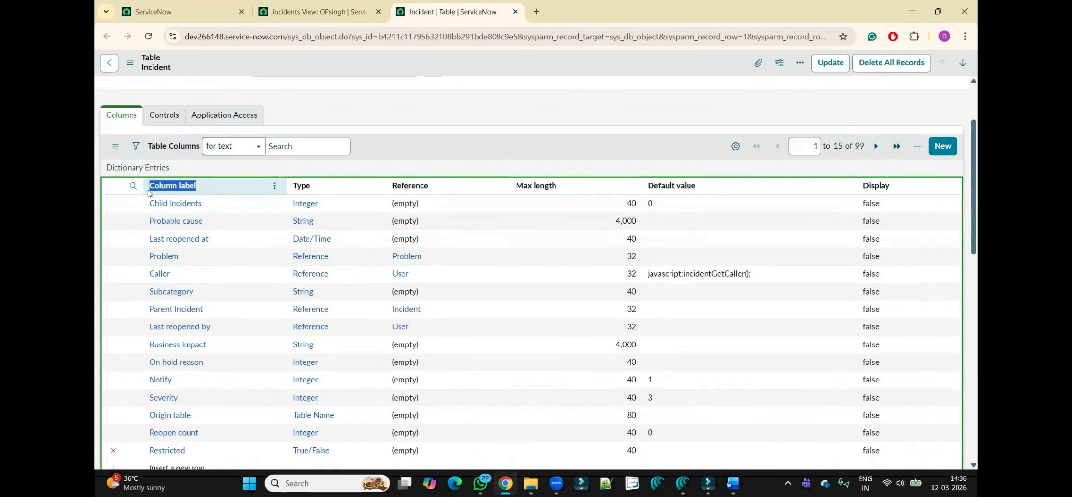
left_click(393, 146)
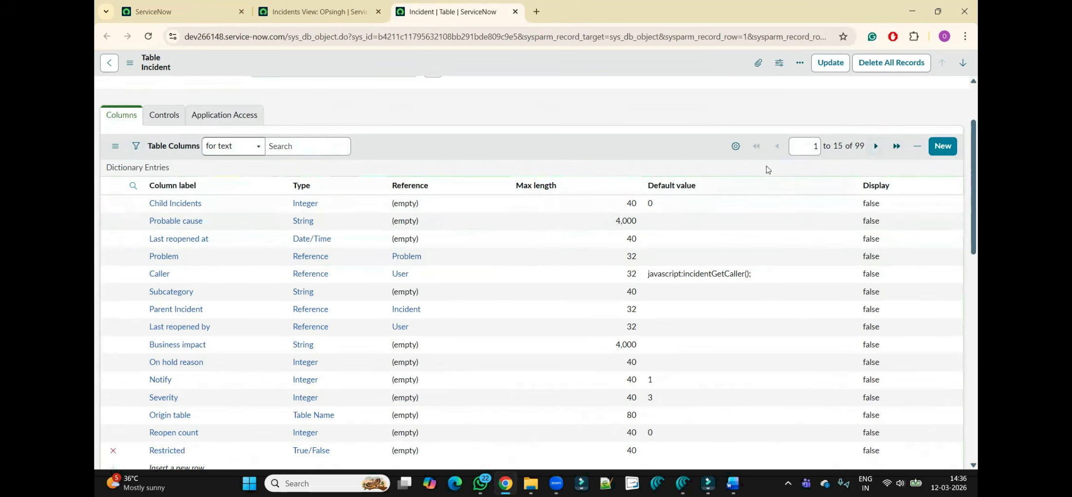
Step: Personalize the Table Columns list to show Column name directly after Column label
left_click(736, 146)
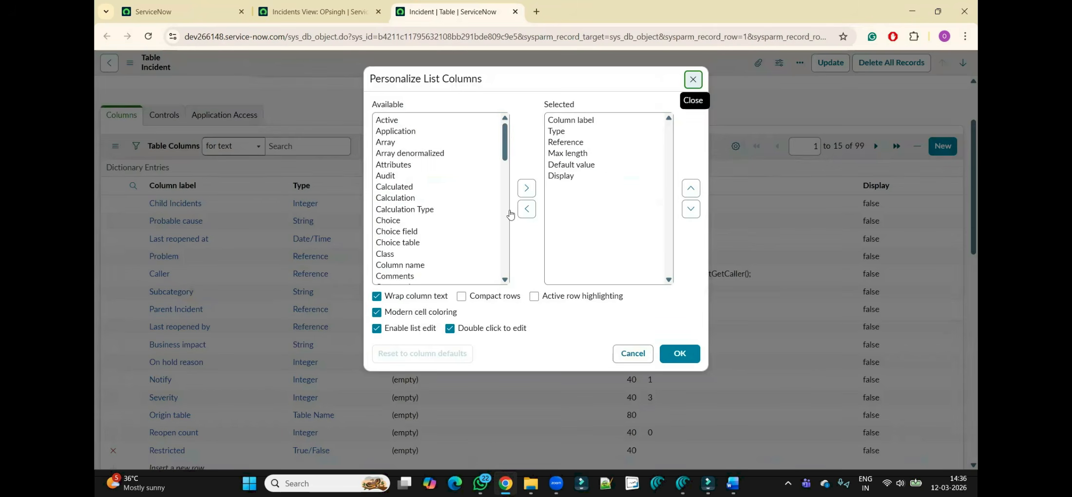
scroll(421, 197, "down", 2)
left_click(422, 196)
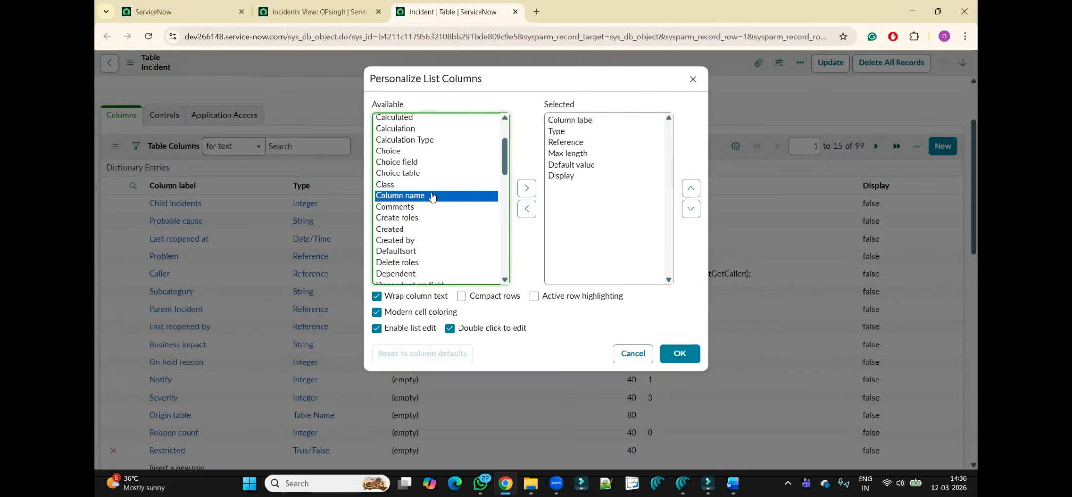
left_click(527, 188)
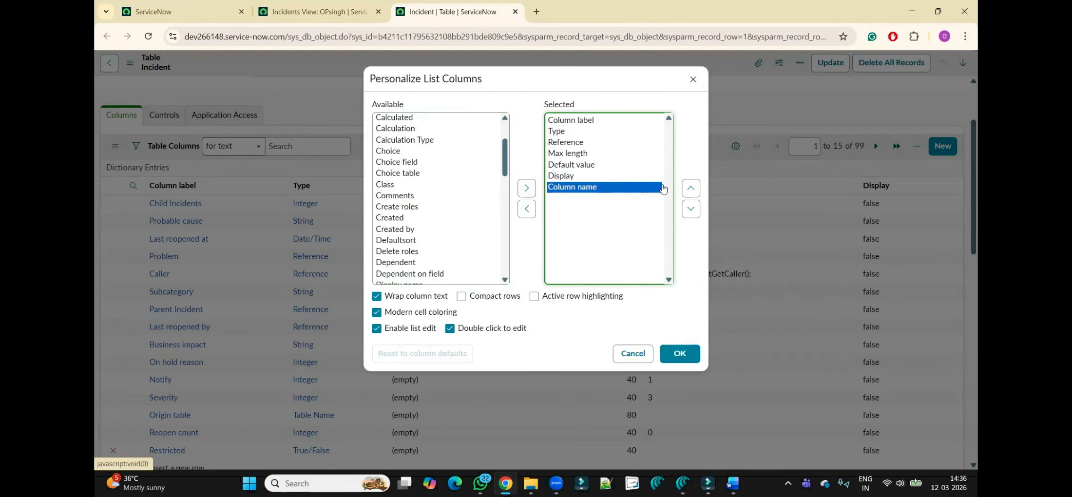
left_click(691, 189)
left_click(691, 189)
left_click(691, 188)
left_click(691, 188)
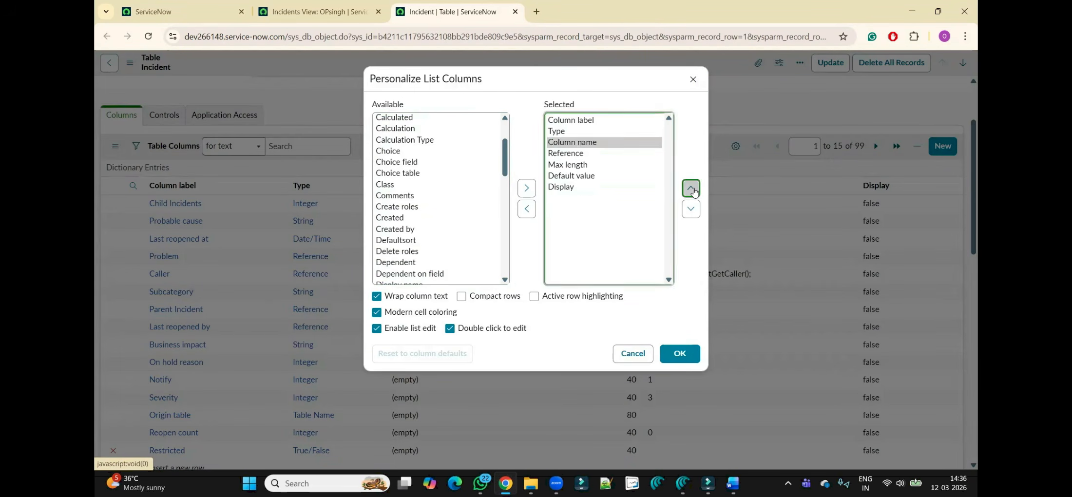
left_click(691, 188)
left_click(680, 353)
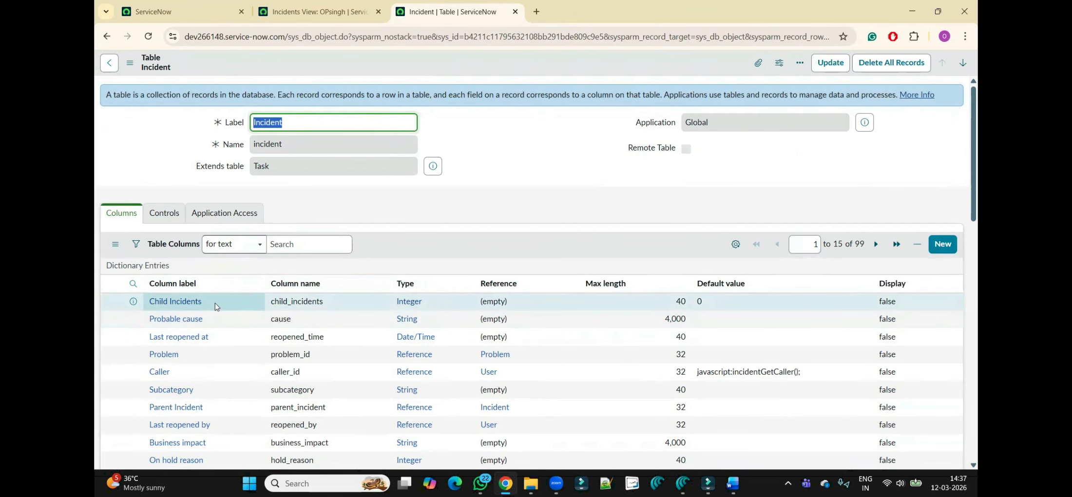
Step: Compare the column label, column name and type of the Child Incidents entry
left_click(201, 308)
left_click_drag(201, 308, 149, 308)
left_click_drag(338, 301, 269, 311)
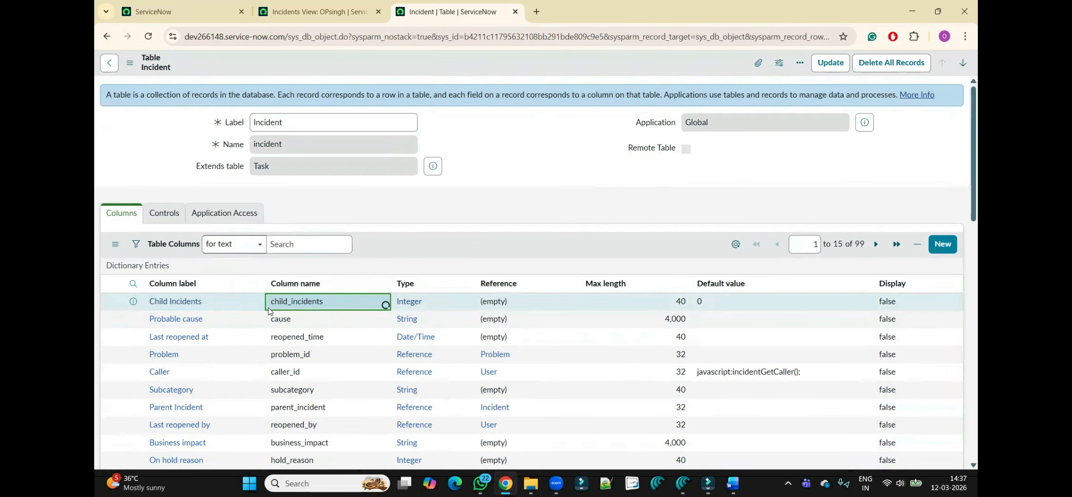
double_click(269, 309)
left_click(401, 306)
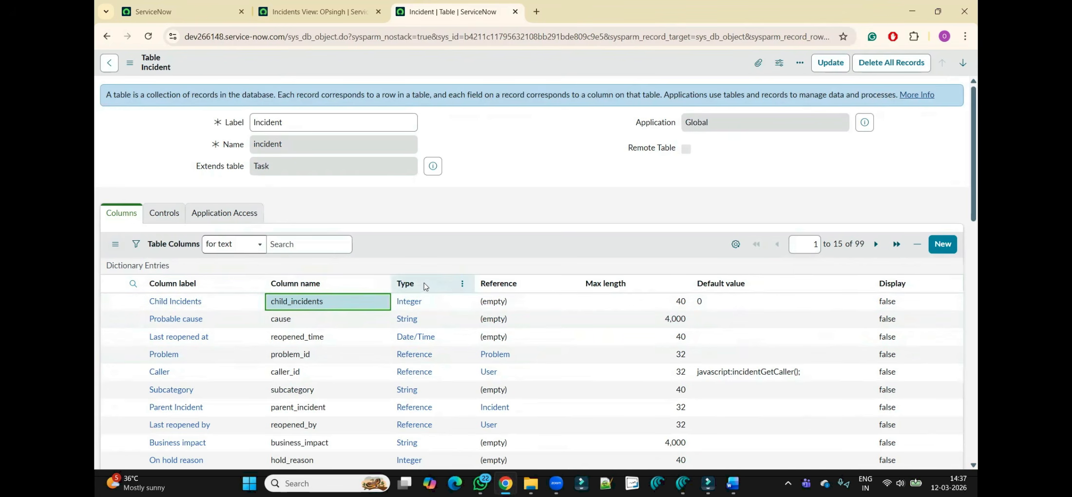
key("Right")
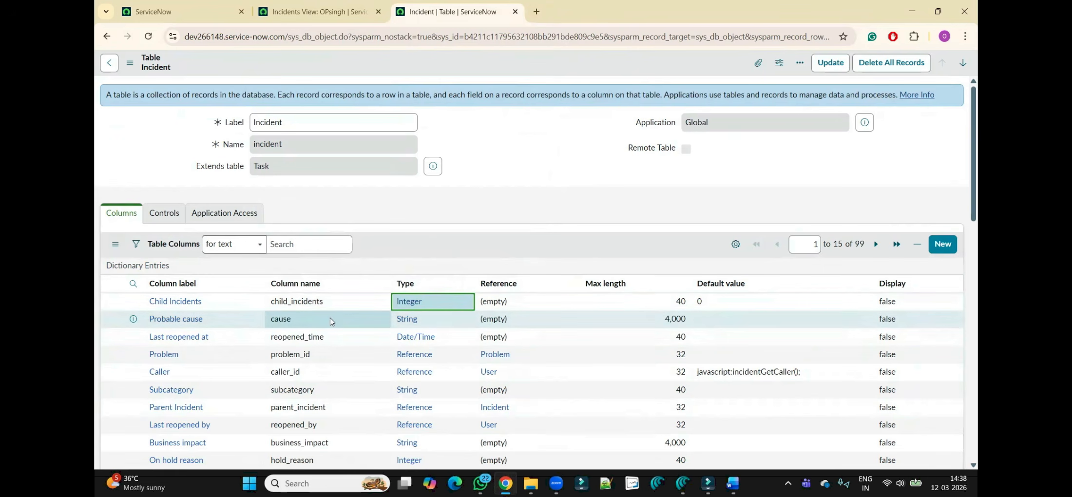
Step: Examine the type and maximum length of the Probable cause column entry
double_click(406, 318)
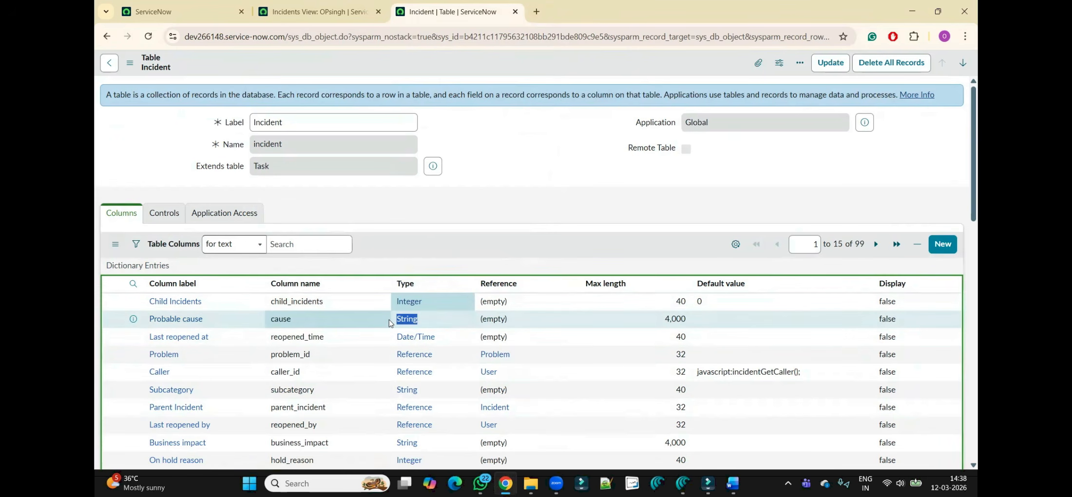
left_click_drag(663, 320, 687, 318)
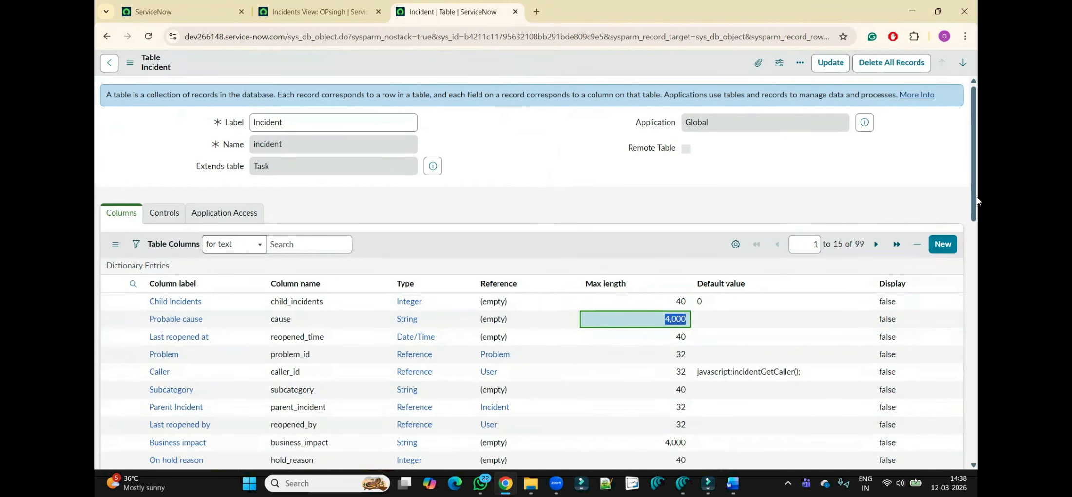
left_click_drag(977, 195, 976, 233)
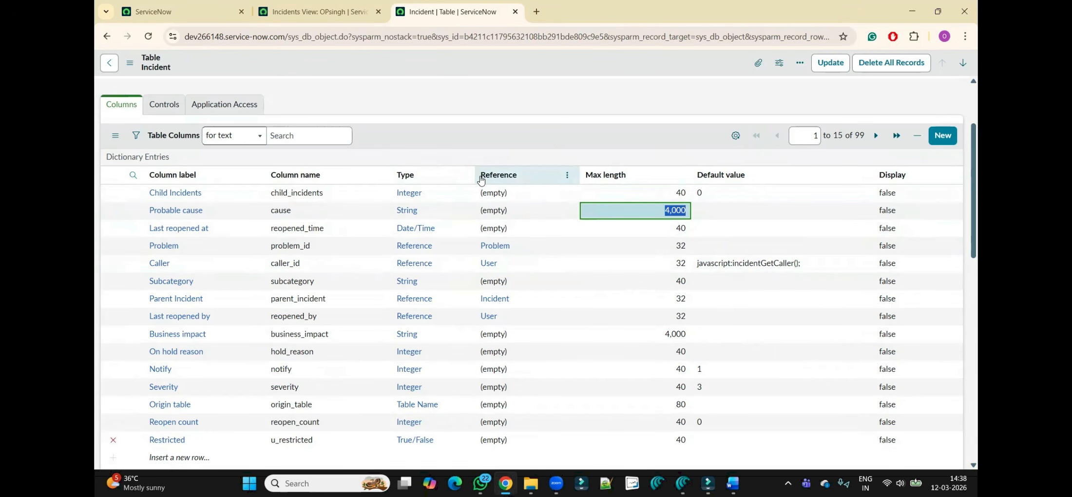
Step: Filter the Table Columns list to entries of type Reference, review their referenced tables, and clear the filter
left_click(457, 247)
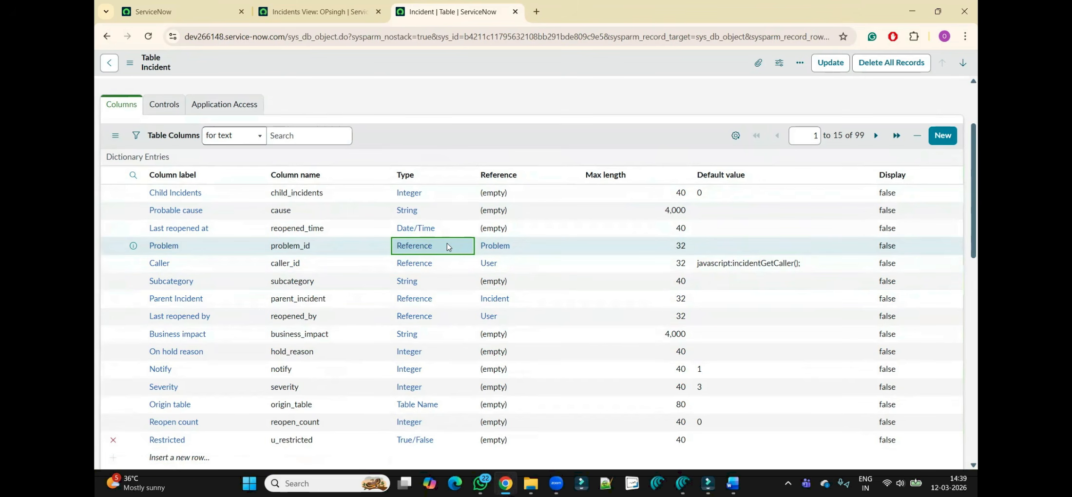
right_click(447, 244)
left_click(461, 253)
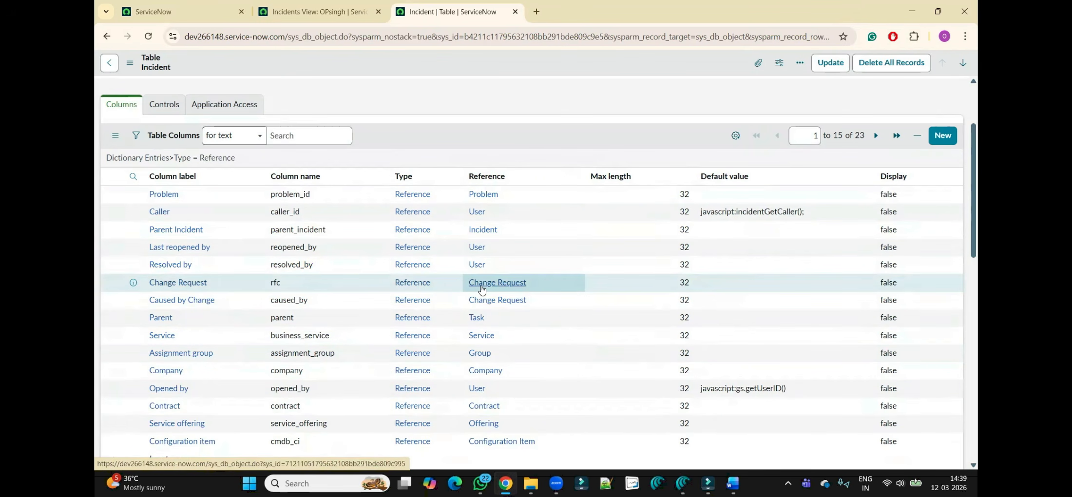
left_click(171, 163)
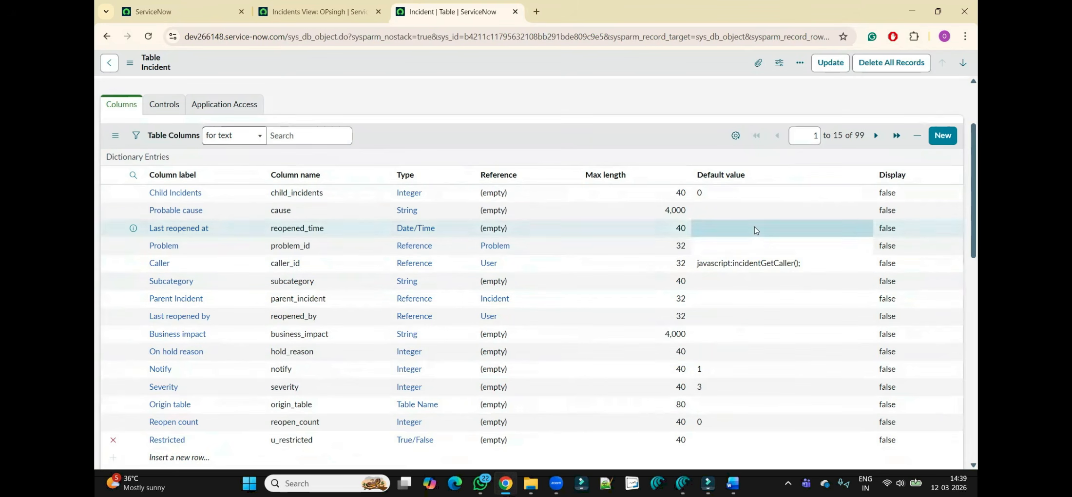
Step: Examine the Default value heading in the Table Columns list and open a new incident form from the Incidents list
left_click_drag(753, 183, 696, 185)
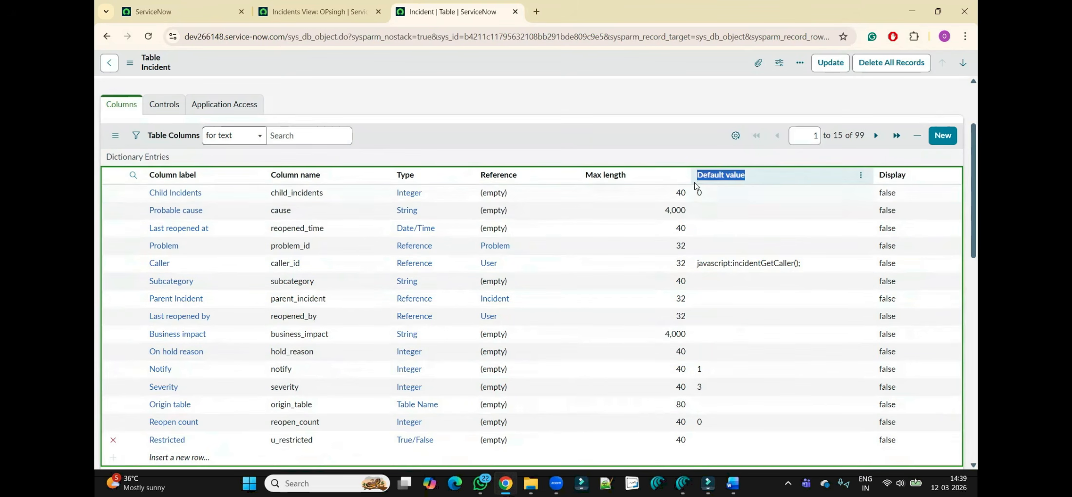
left_click(636, 136)
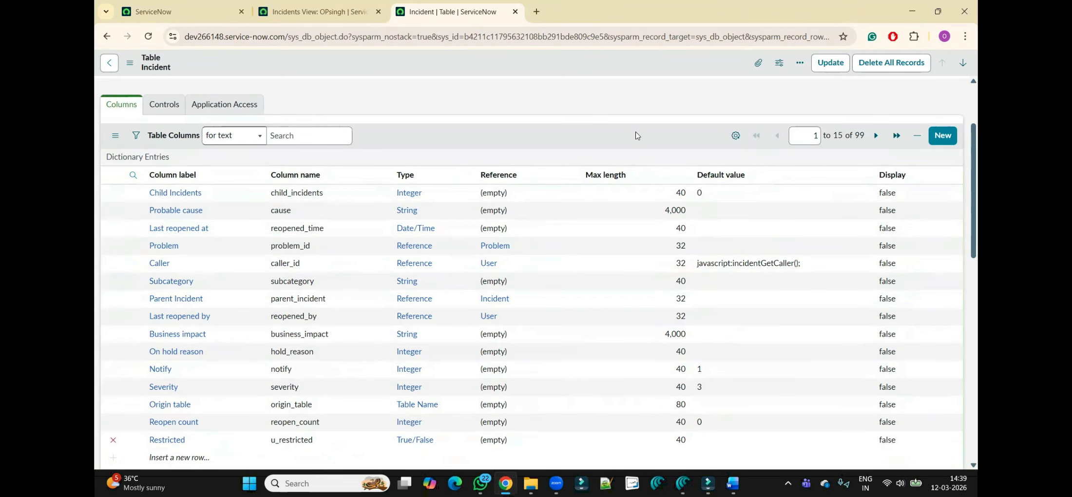
left_click(327, 12)
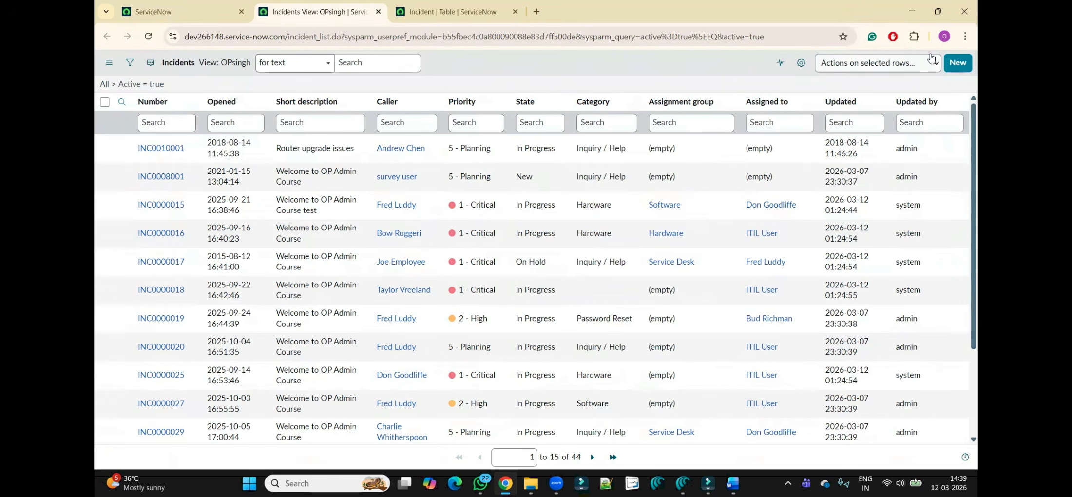
left_click(958, 65)
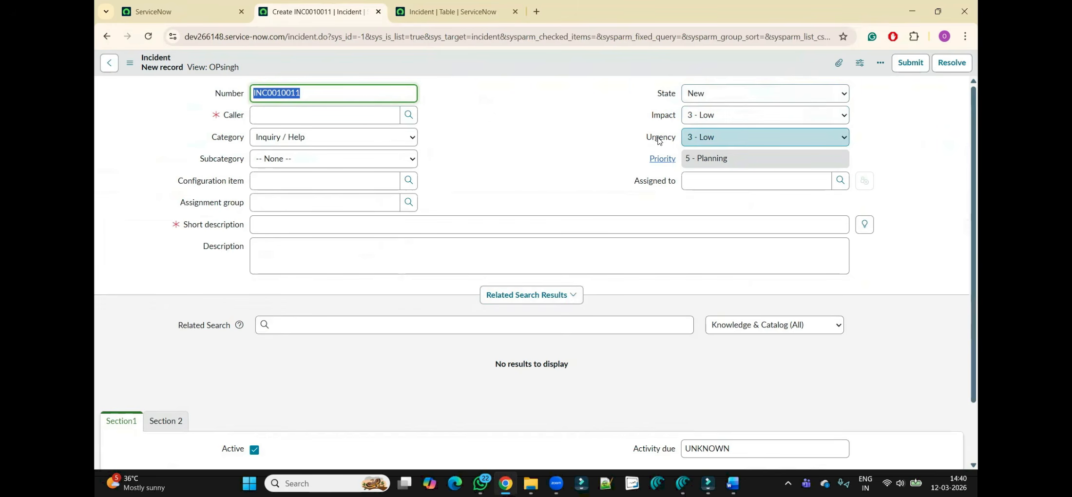
Step: Review the default Urgency and Impact values on the new incident form and set Impact to 2 - Medium
mouse_move(658, 141)
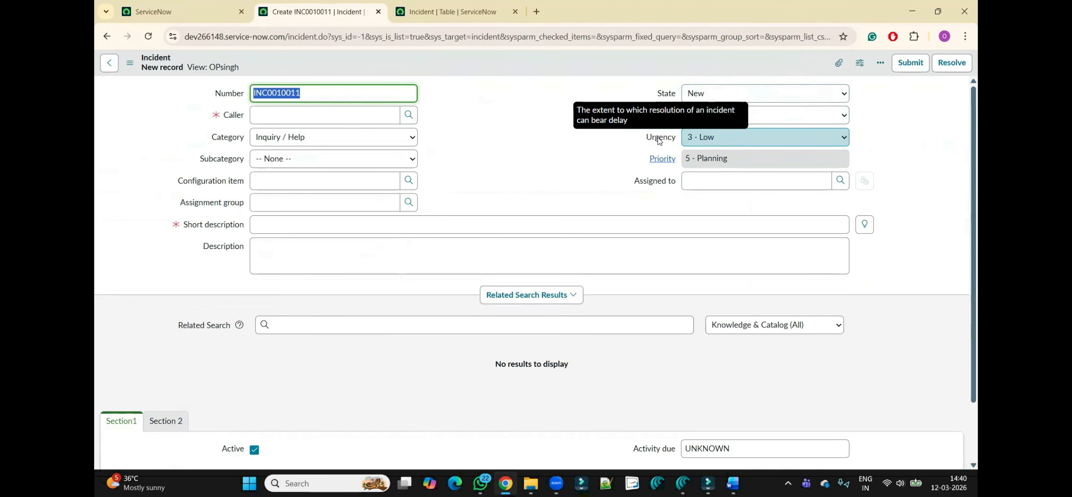
left_click(658, 141)
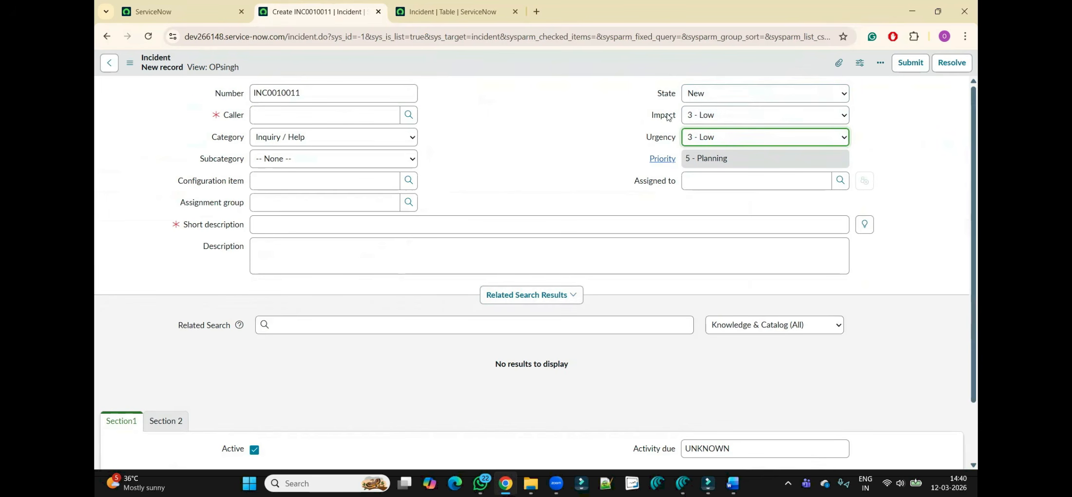
left_click(756, 120)
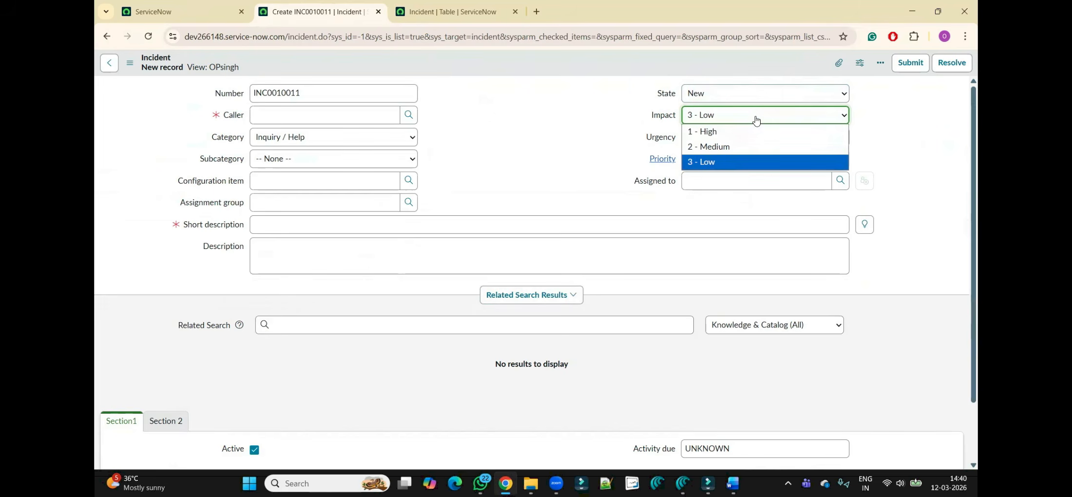
left_click(538, 151)
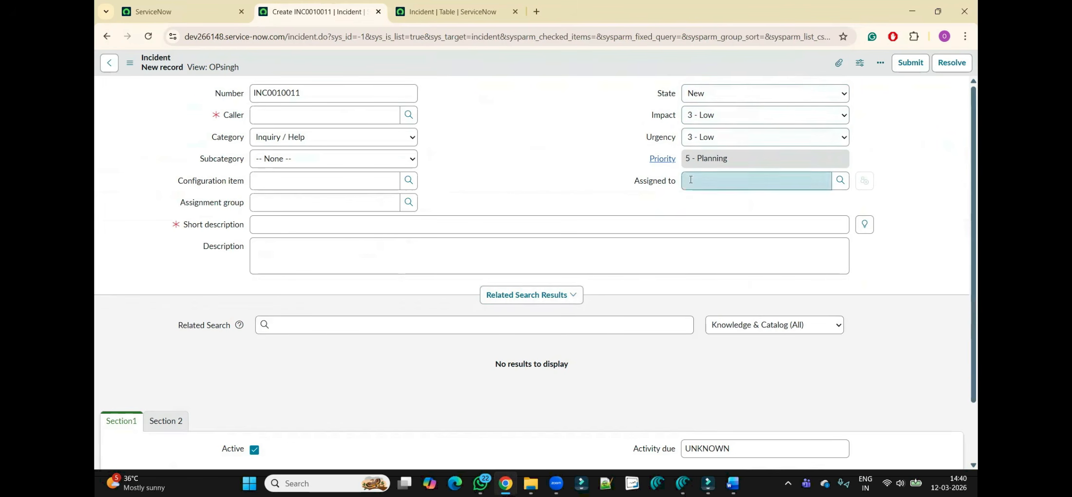
left_click(725, 113)
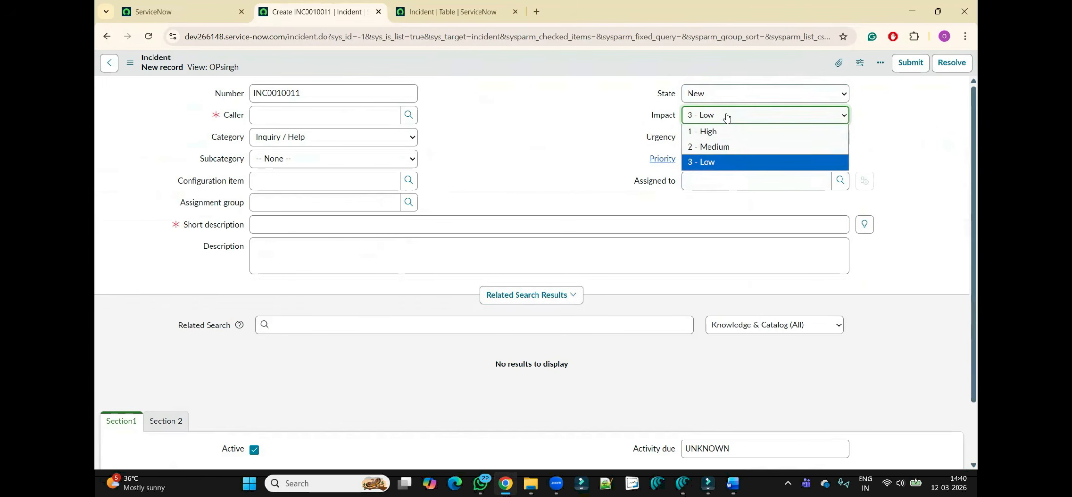
left_click(717, 148)
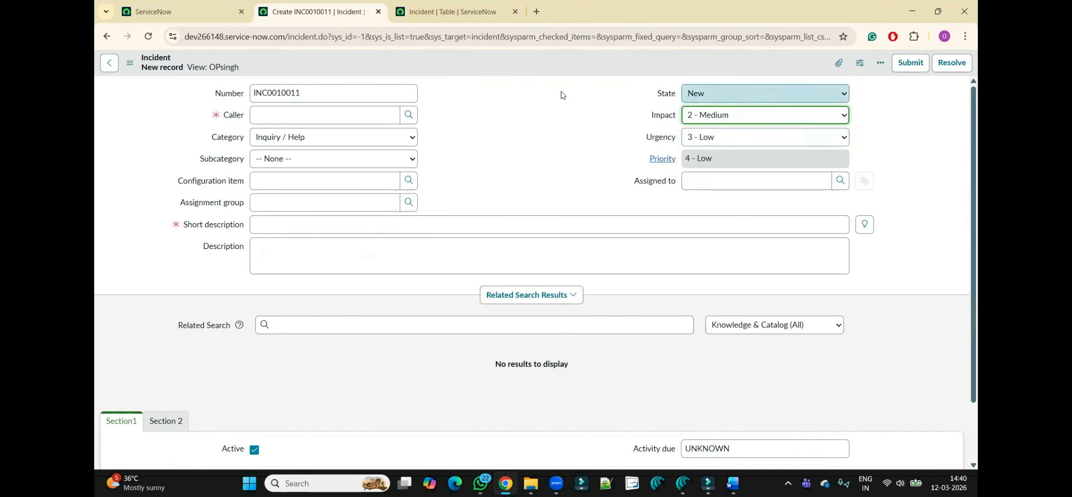
Step: Reload the new incident form, discarding the unsaved Impact change, and return to the Incident table definition
left_click(591, 42)
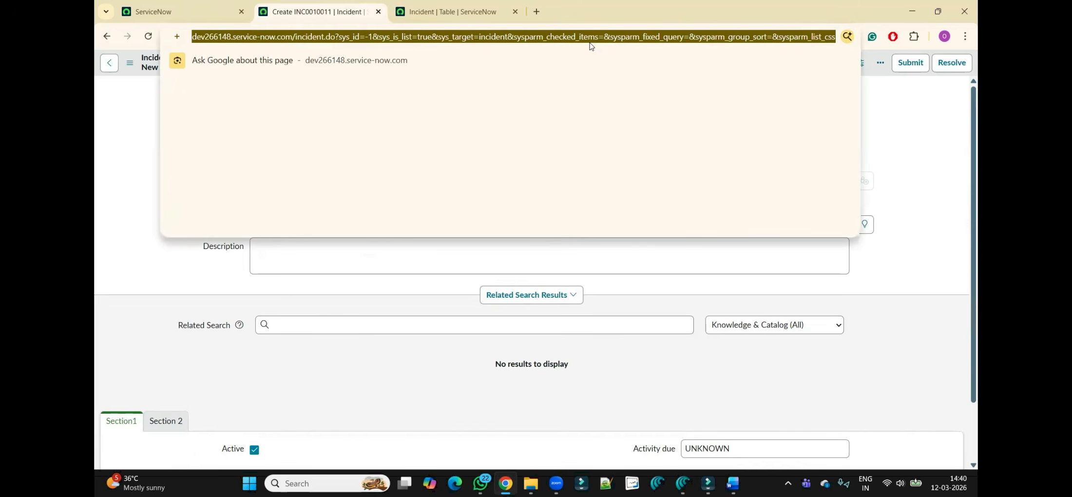
key("Return")
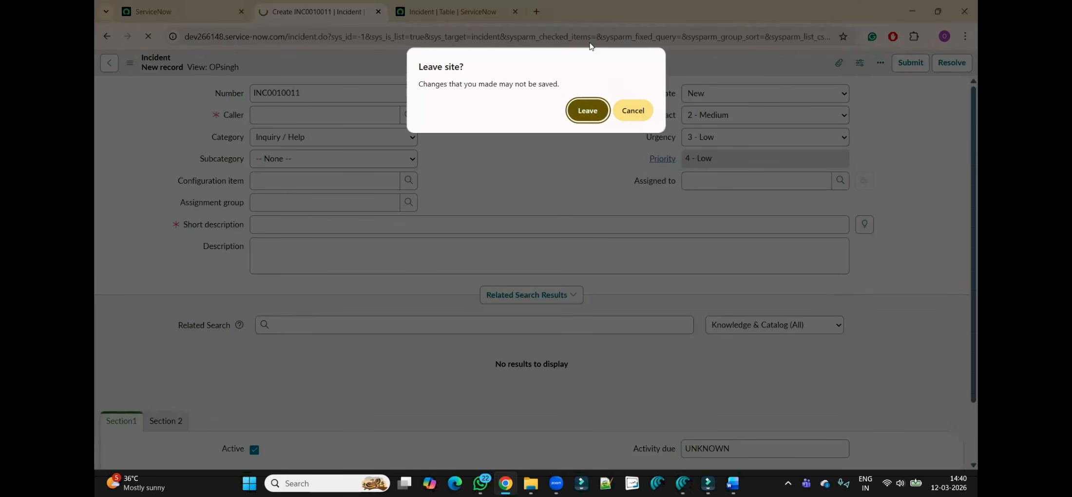
left_click(587, 108)
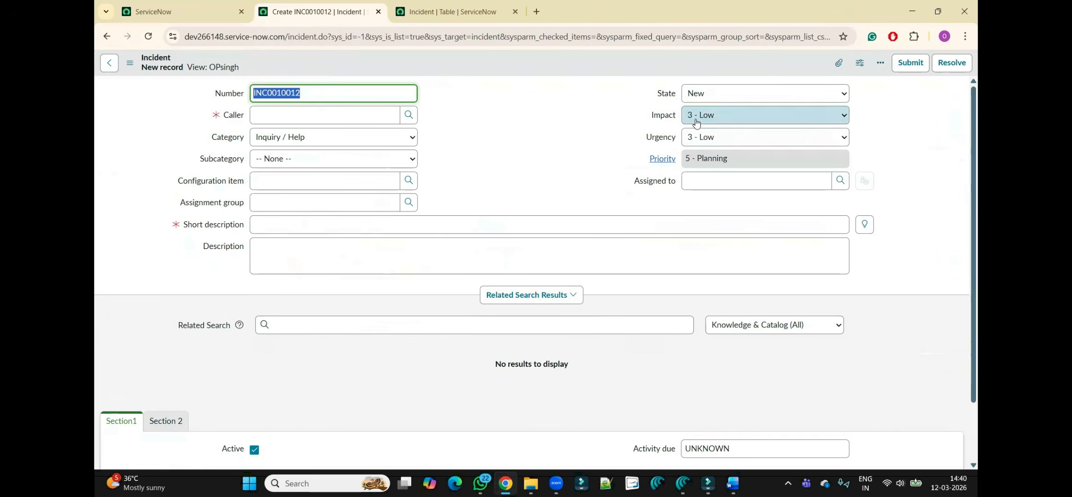
left_click(437, 7)
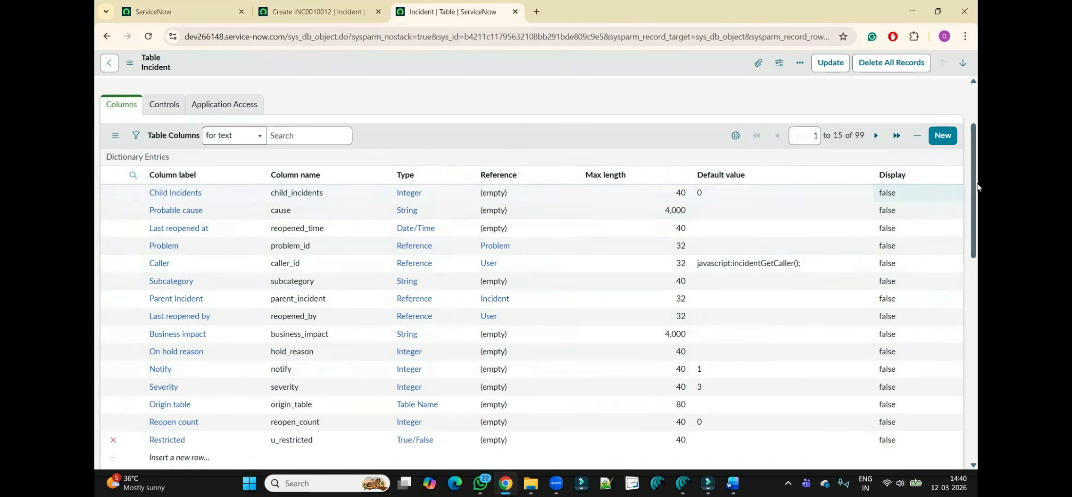
Step: Look over the related lists below the Incident table's columns and open its Controls settings
scroll(970, 190, "down", 10)
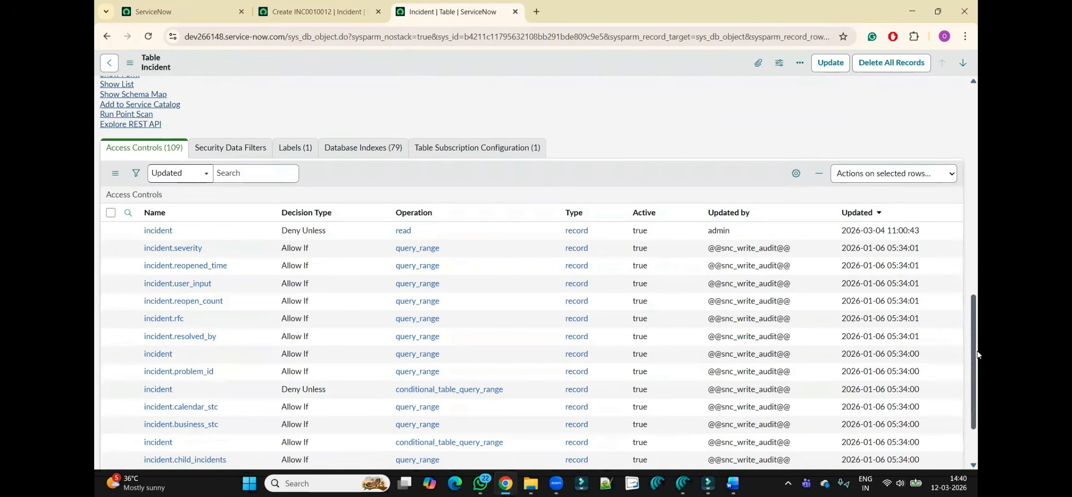
scroll(961, 166, "up", 6)
scroll(959, 163, "up", 6)
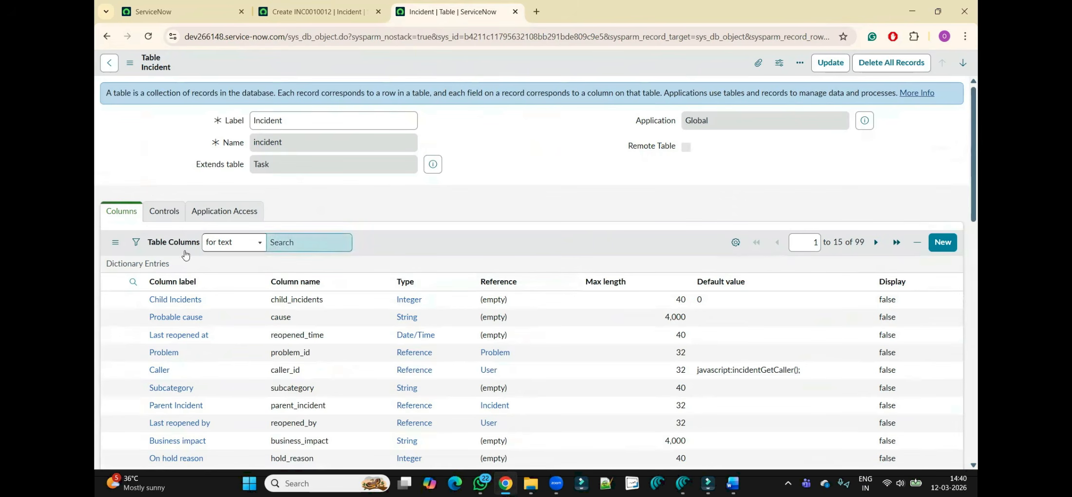
left_click(164, 214)
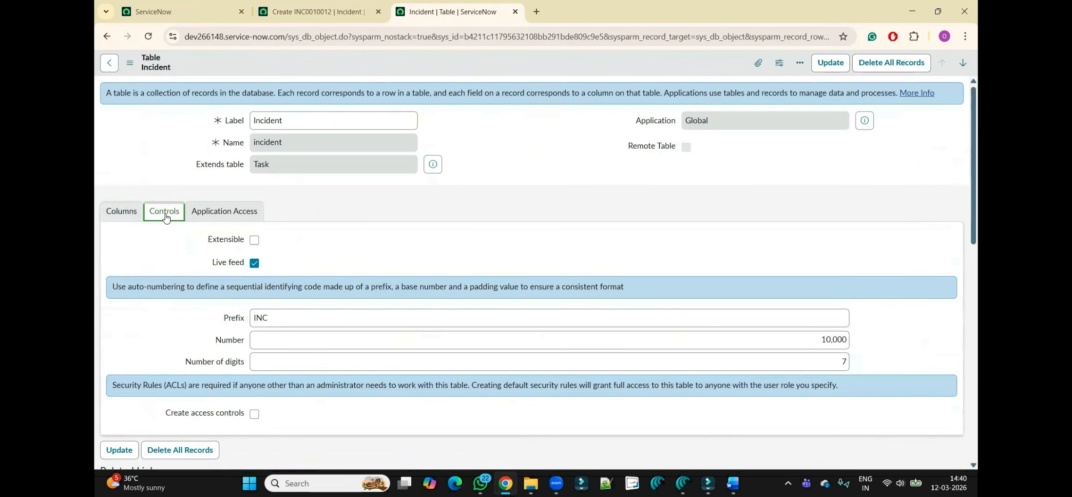
Step: Examine the Extends table field and the Extensible option, switching Extensible on and back off
left_click(350, 222)
double_click(292, 161)
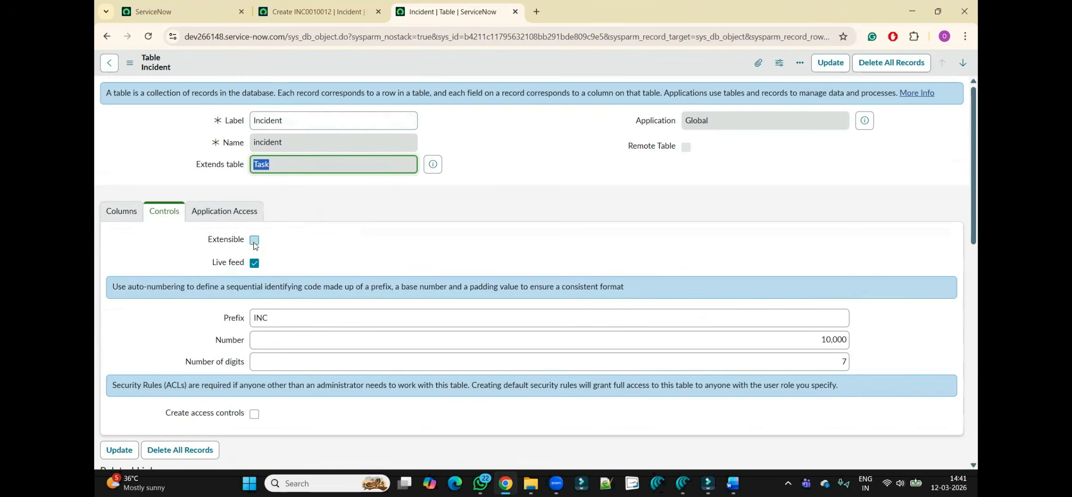
left_click(254, 242)
left_click(254, 242)
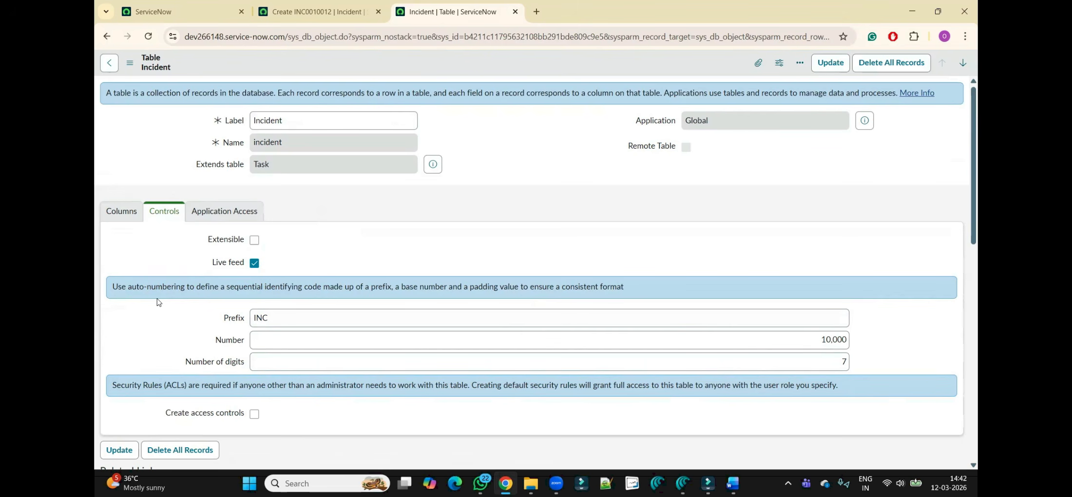
Step: Read the auto-numbering note, compare it with the Number field on the new incident form, and return to the table definition
triple_click(116, 282)
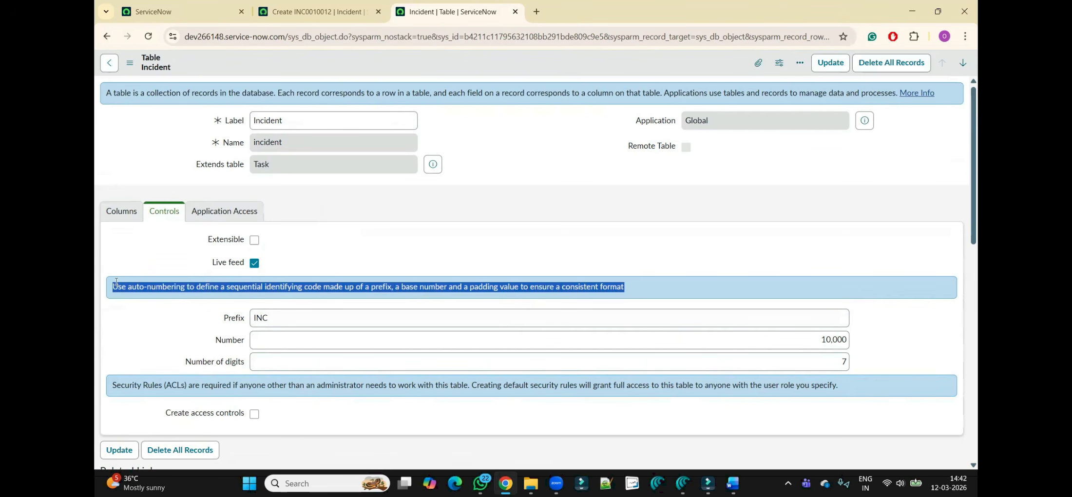
left_click(293, 11)
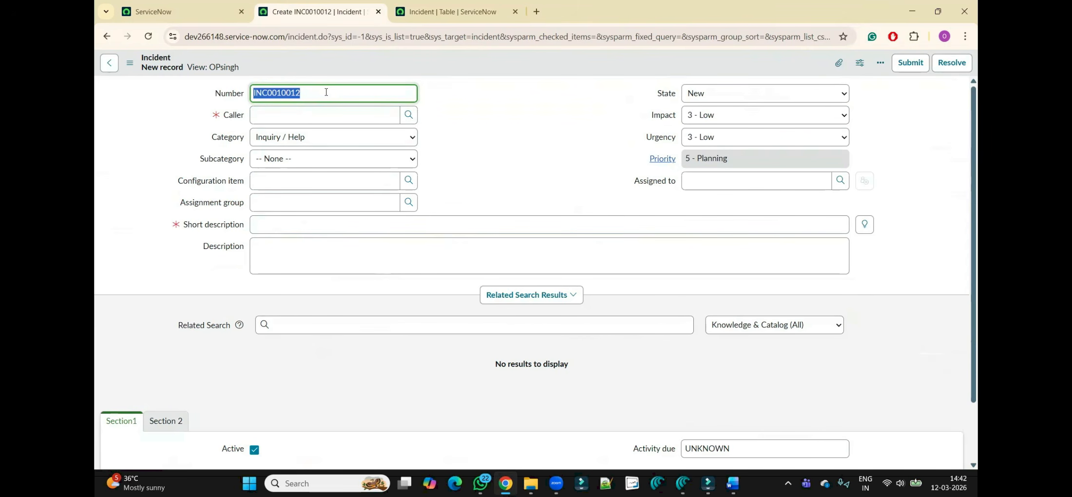
left_click(489, 110)
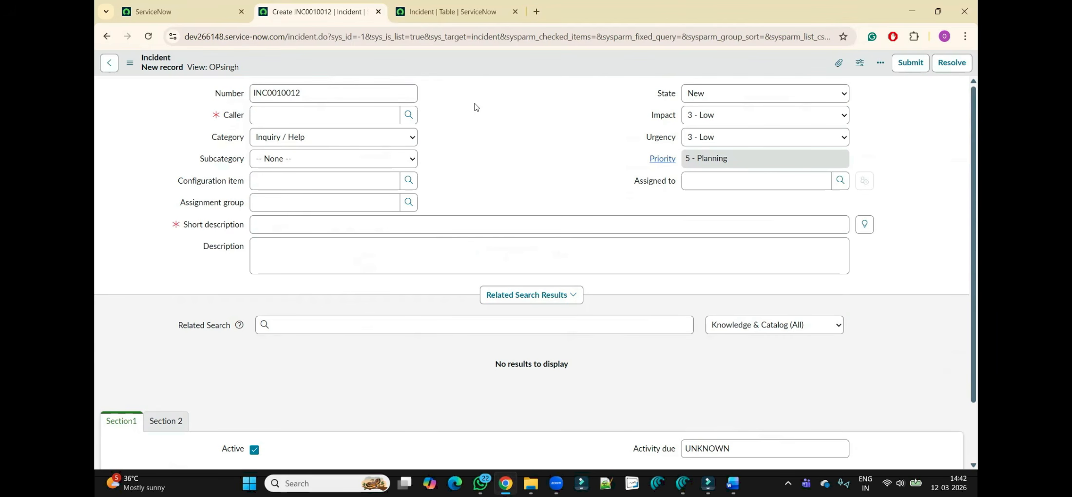
left_click(441, 7)
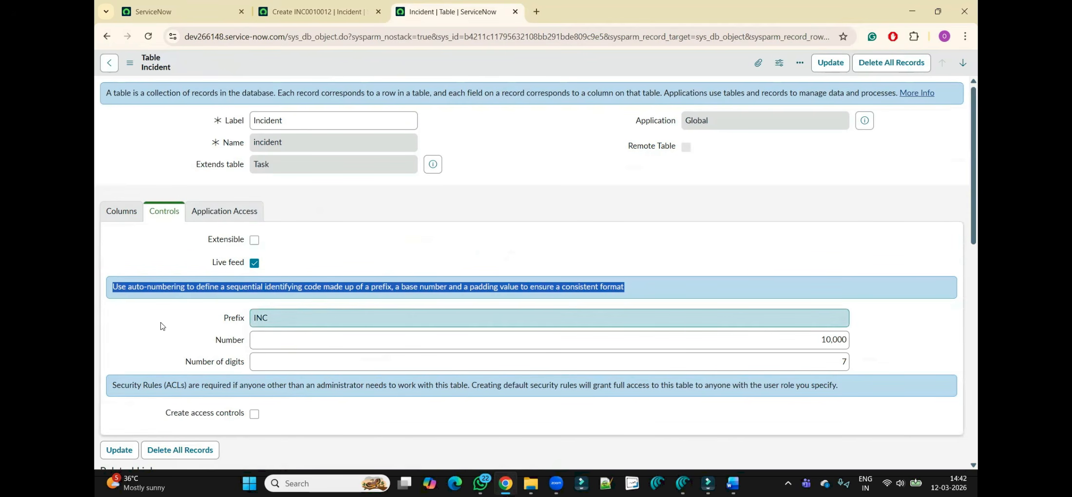
Step: Compare the Prefix value INC with the start of the number on the new incident form, and return to the Controls settings
left_click(163, 326)
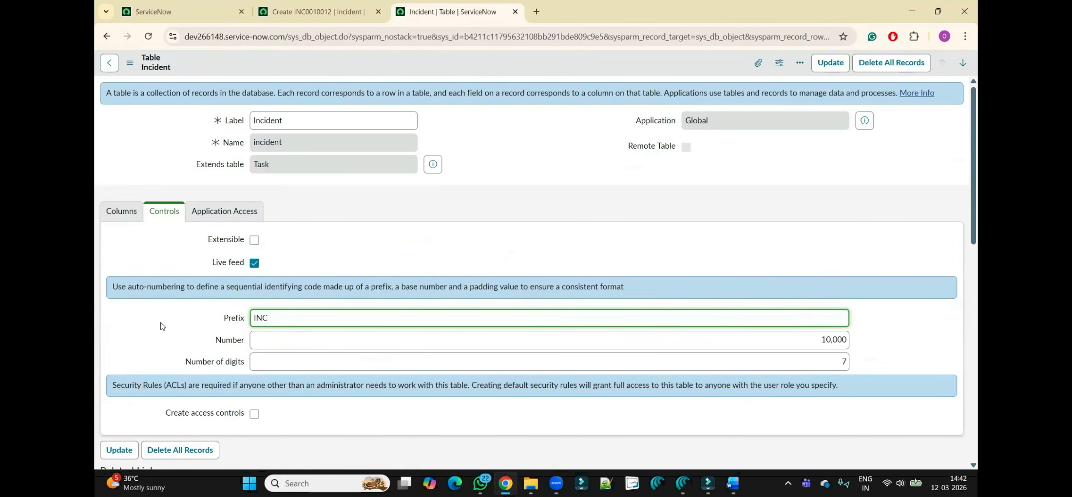
double_click(296, 316)
left_click(314, 11)
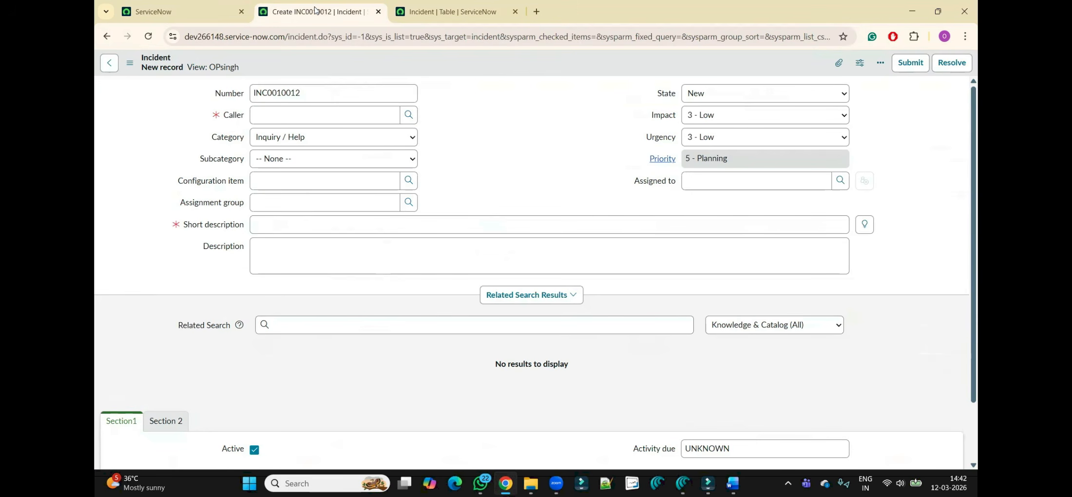
left_click_drag(268, 97, 252, 98)
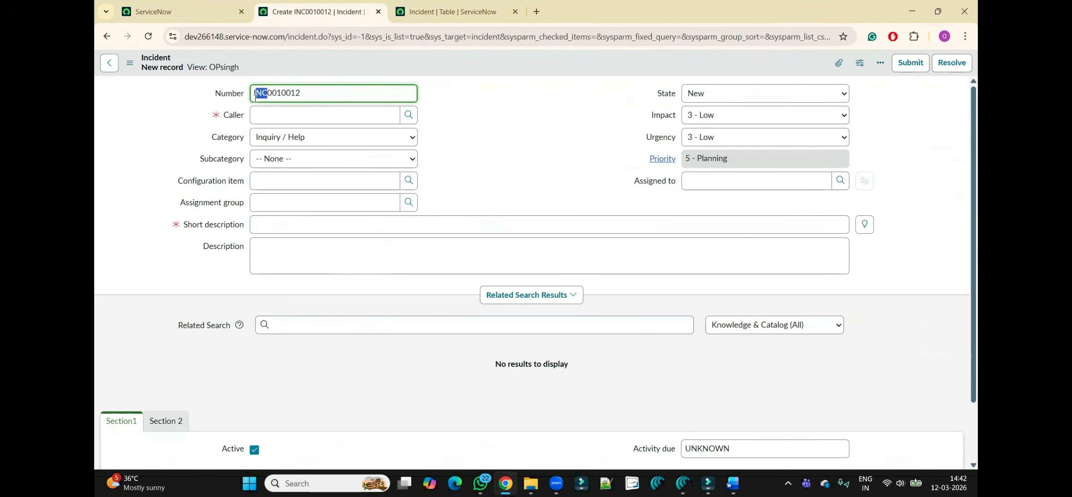
left_click(445, 11)
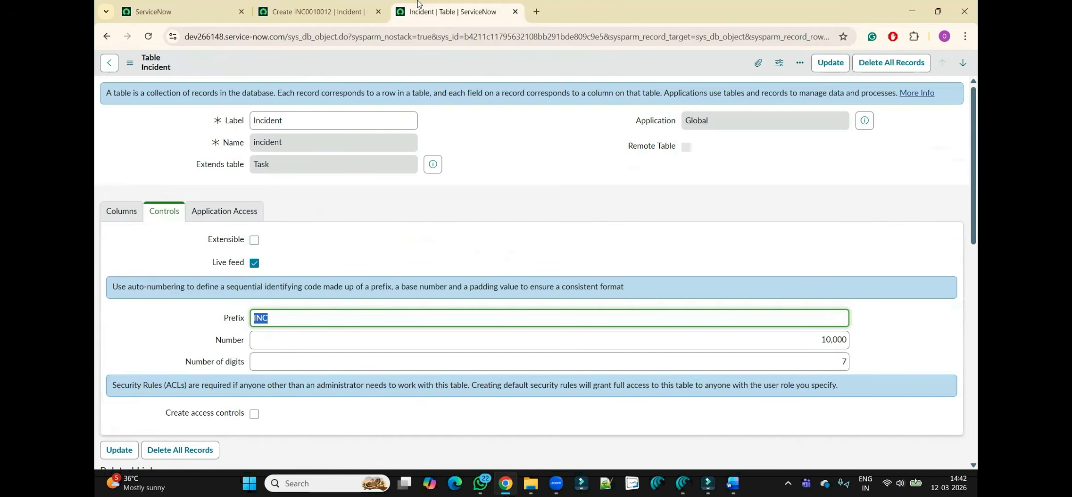
Step: Review the Prefix, Number and Number of digits settings, and switch to the new incident form to compare them
double_click(307, 317)
key("Tab")
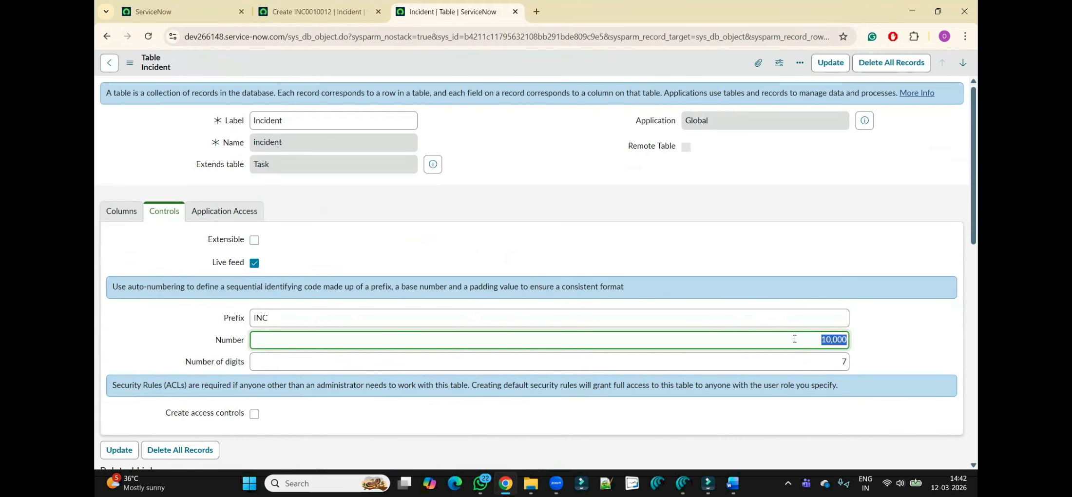
left_click(821, 358)
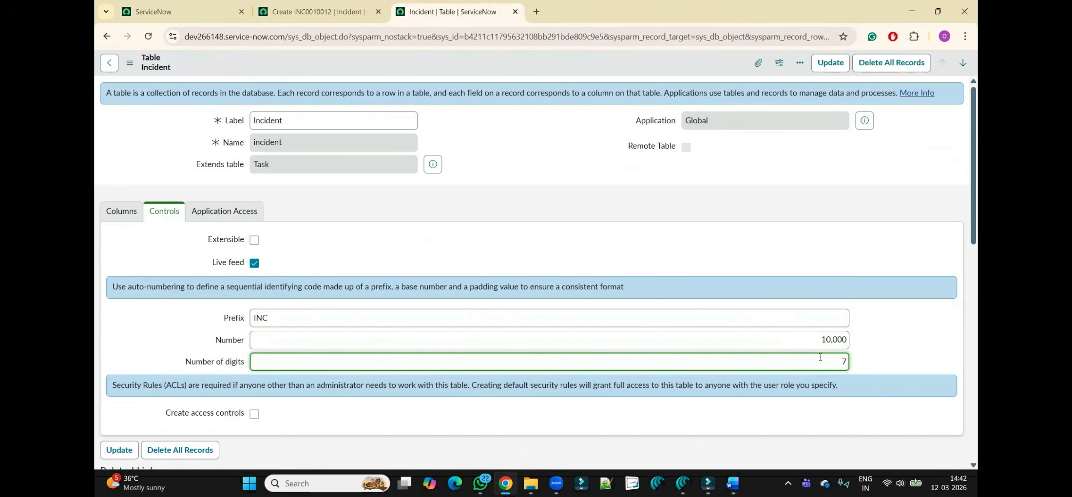
left_click(305, 12)
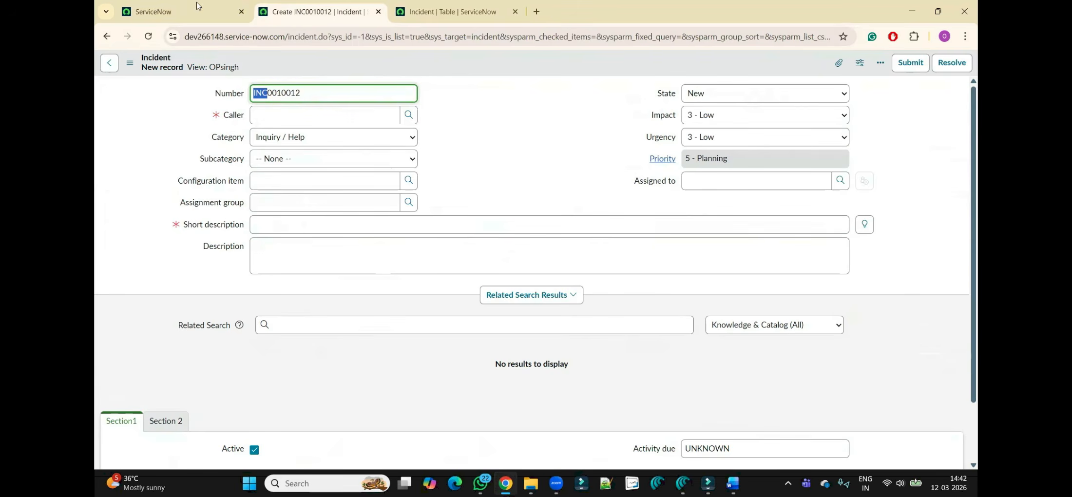
left_click(197, 6)
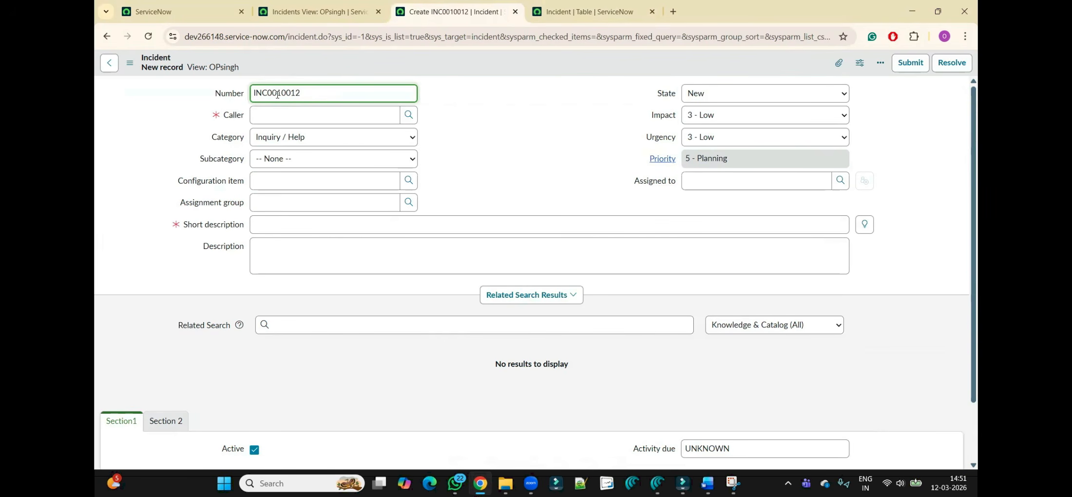
Step: Examine the digits after the prefix in the new incident's number and return to the Incident table definition
left_click_drag(268, 94, 301, 94)
left_click(285, 97)
left_click_drag(276, 93, 299, 91)
left_click(450, 99)
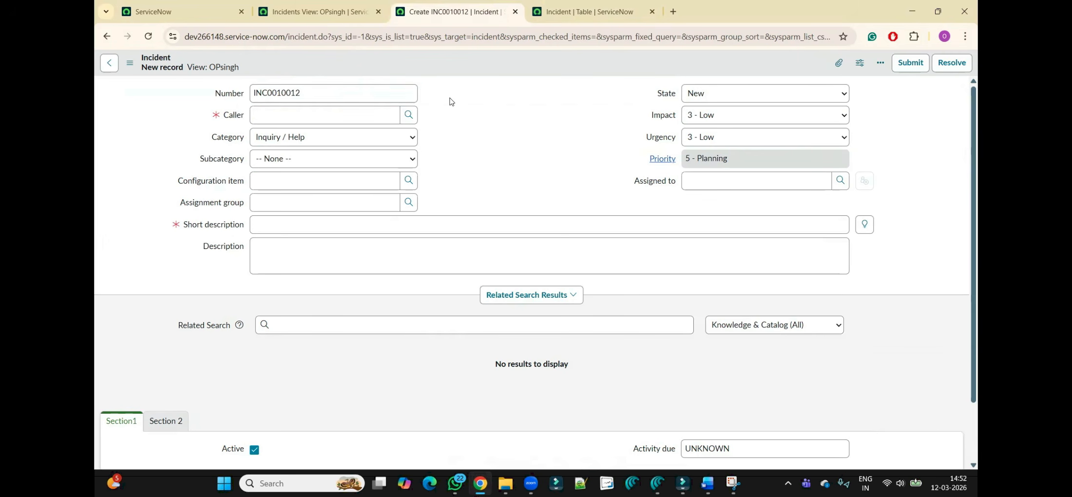
left_click(567, 6)
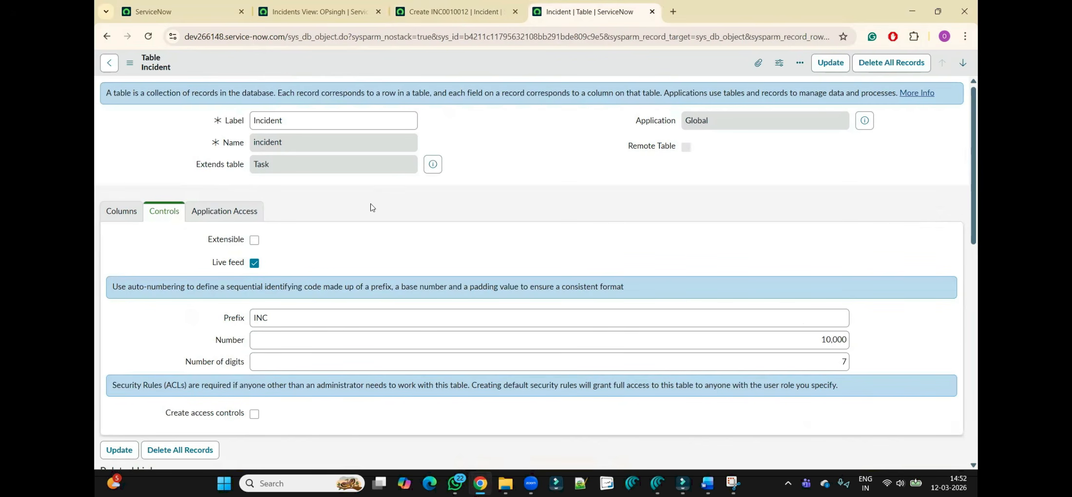
Step: Examine the Create access controls option by enabling it to show the User role field and disabling it again
left_click(203, 343)
left_click(230, 415)
left_click_drag(169, 418, 268, 417)
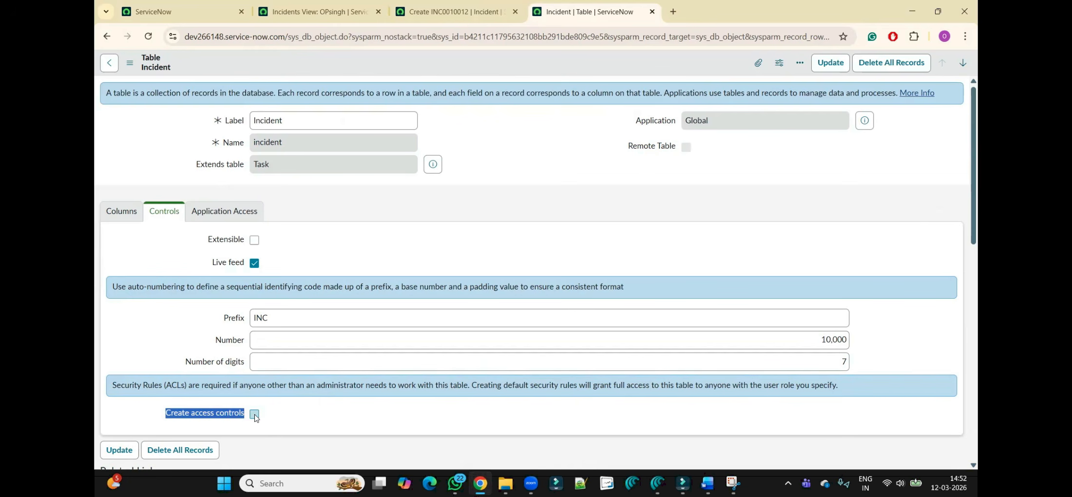
left_click(255, 414)
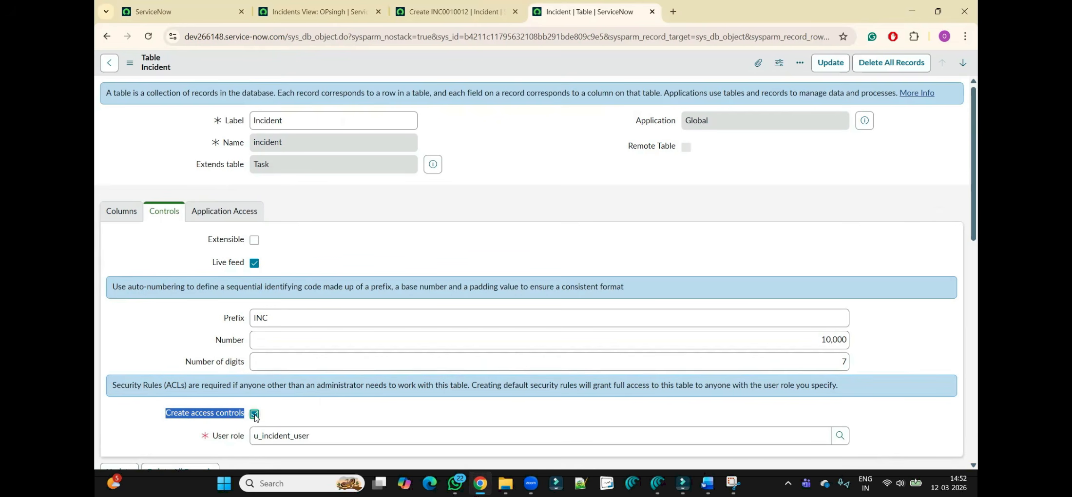
left_click(254, 414)
left_click(300, 414)
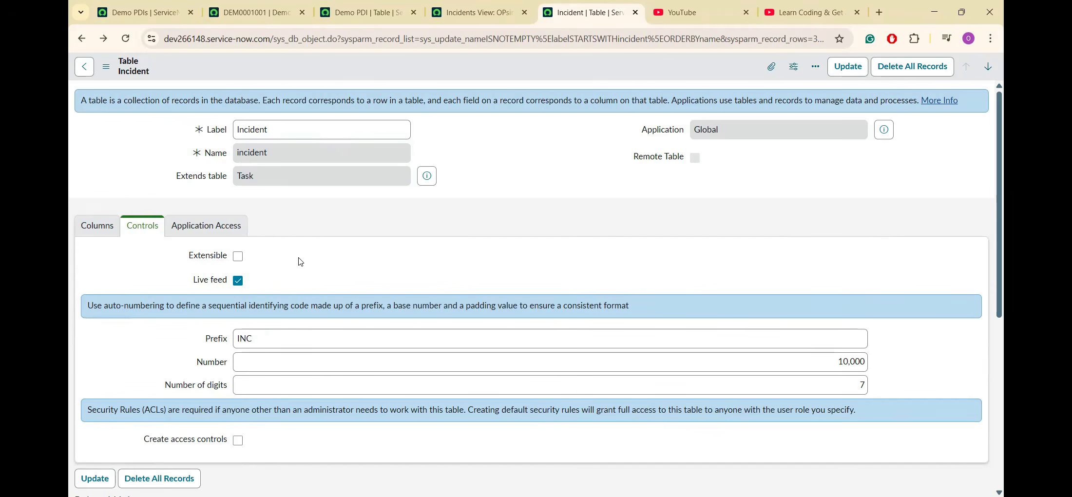
Step: Open the Application Access settings and set Accessible from to This application scope only
left_click(211, 228)
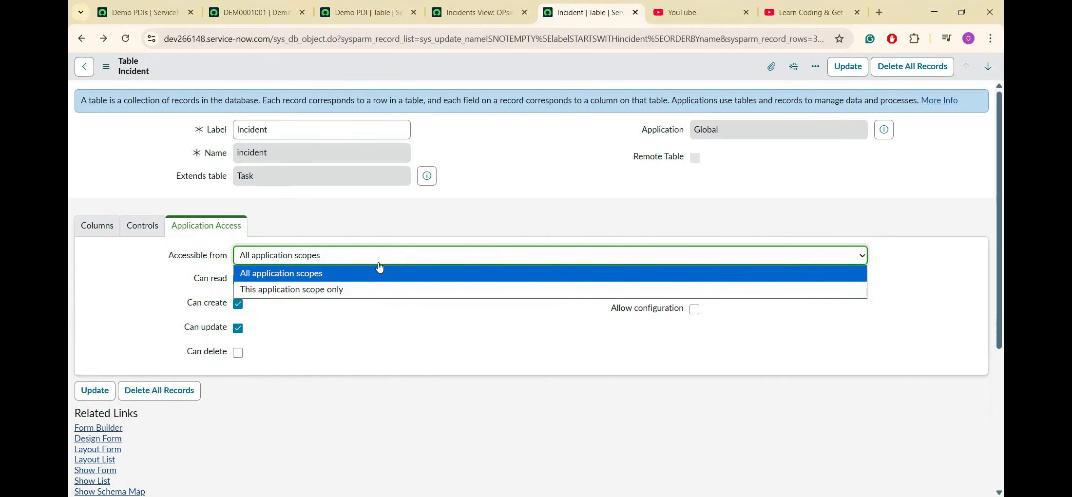
left_click(380, 268)
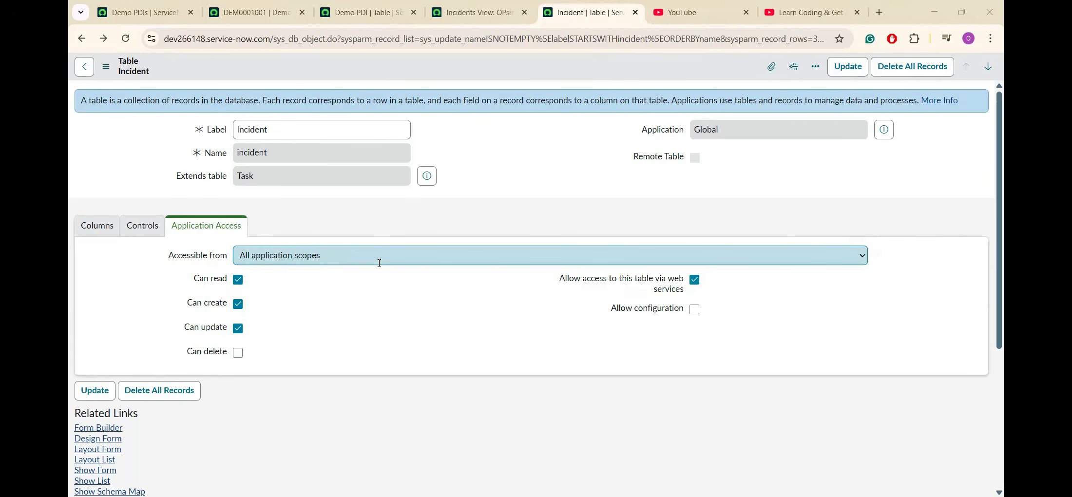
left_click(438, 258)
left_click(410, 292)
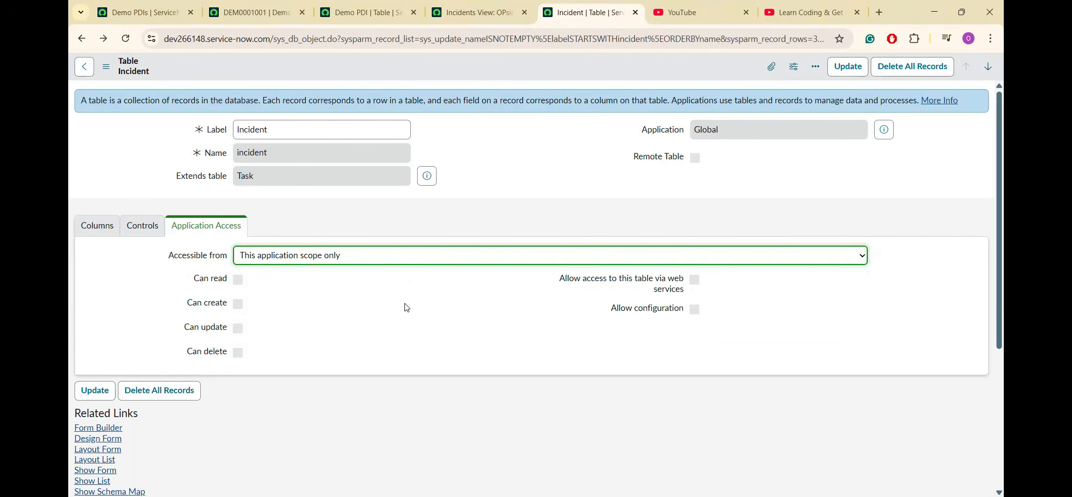
Step: Set Accessible from back to All application scopes
key("alt+Tab")
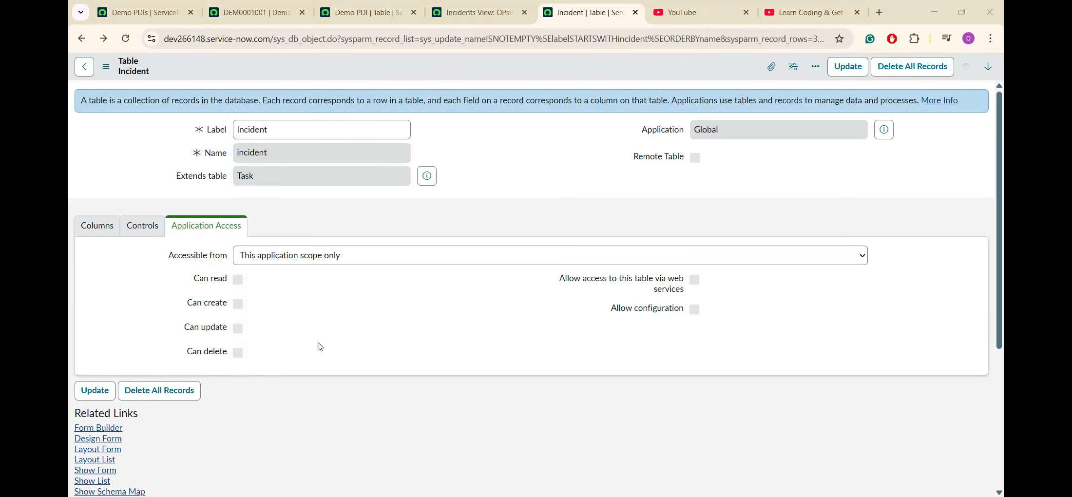
left_click(344, 255)
left_click(325, 274)
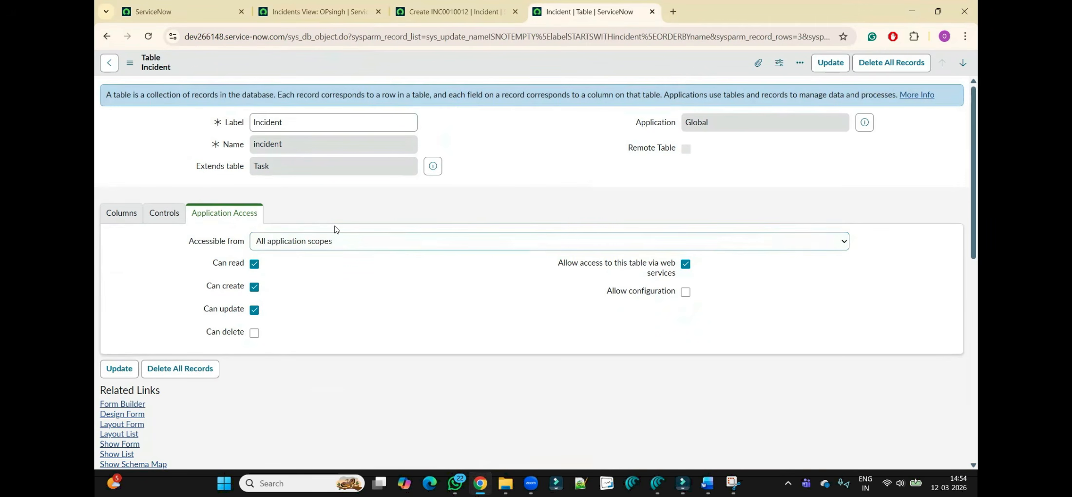
Step: Revisit the Columns, Controls and Application Access sections of the Incident table in turn
left_click(110, 219)
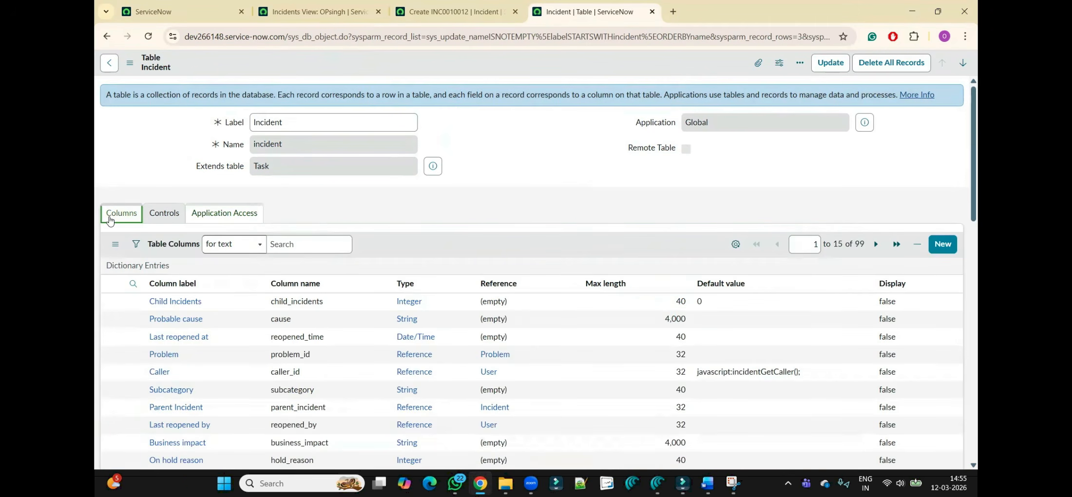
left_click(164, 218)
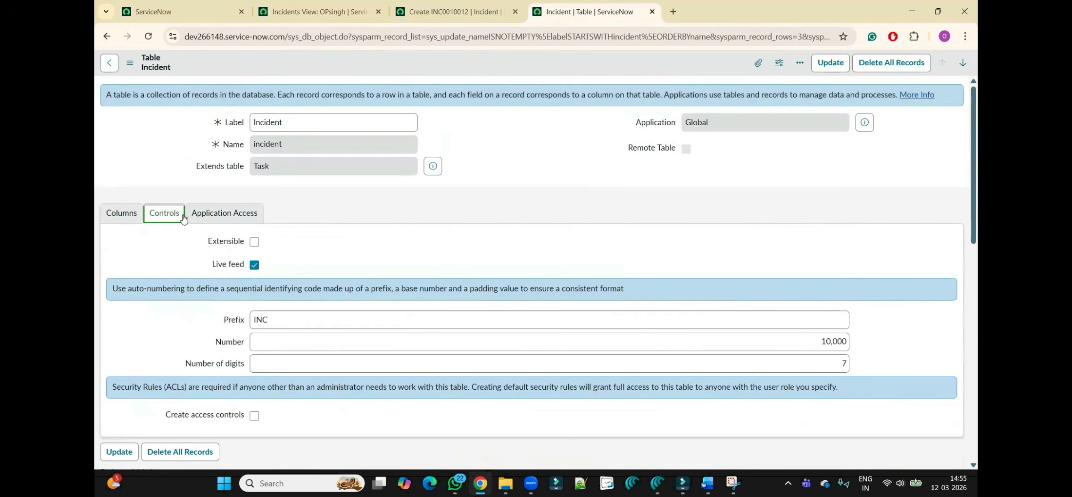
left_click(221, 213)
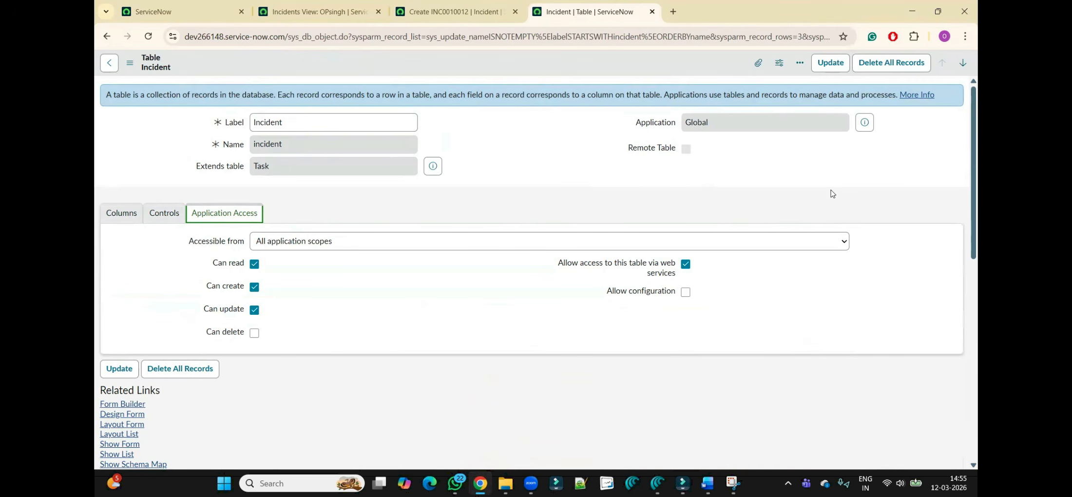
Step: Show the Incident table's record list from its related links and return to the table definition
scroll(553, 296, "down", 3)
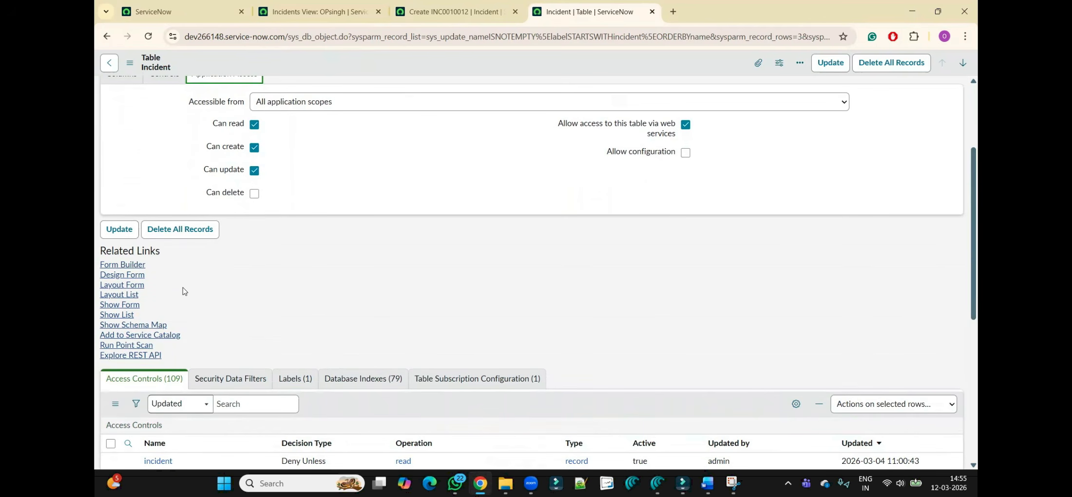
left_click(127, 316)
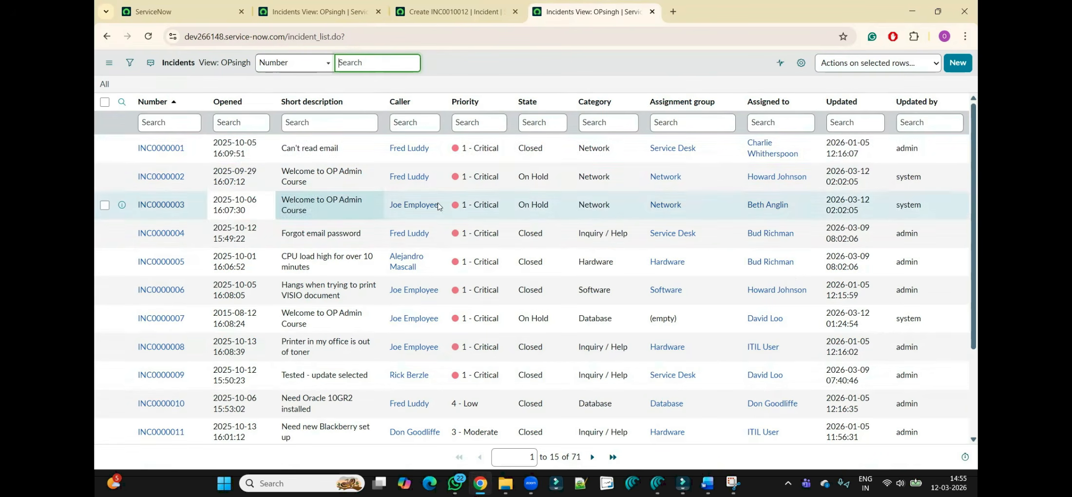
left_click(107, 36)
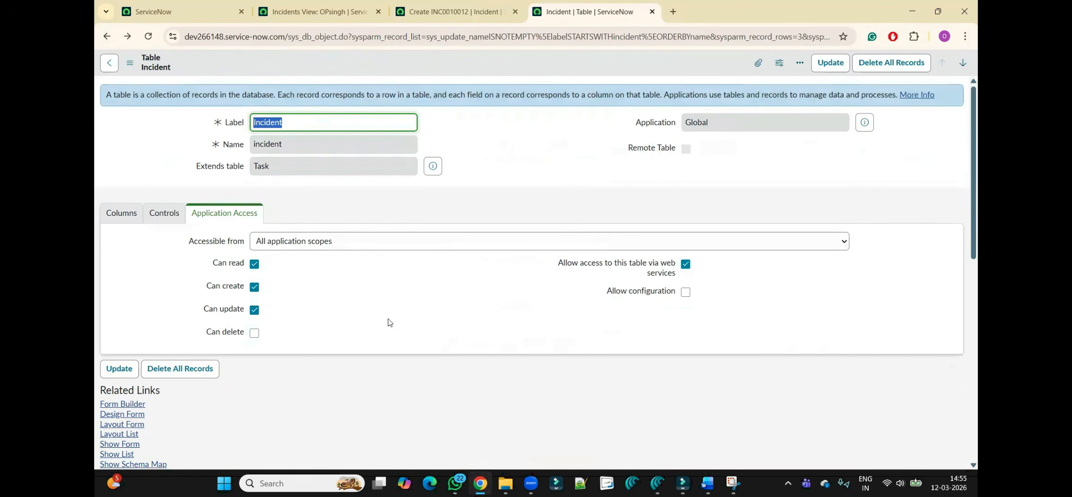
Step: Open the form layout configuration from the Incident table's related links
scroll(542, 320, "down", 3)
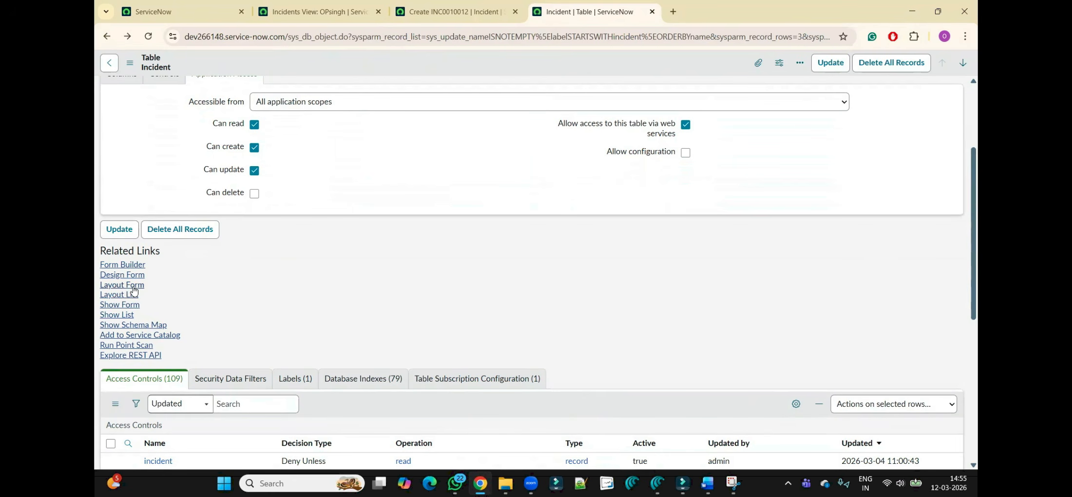
left_click(134, 290)
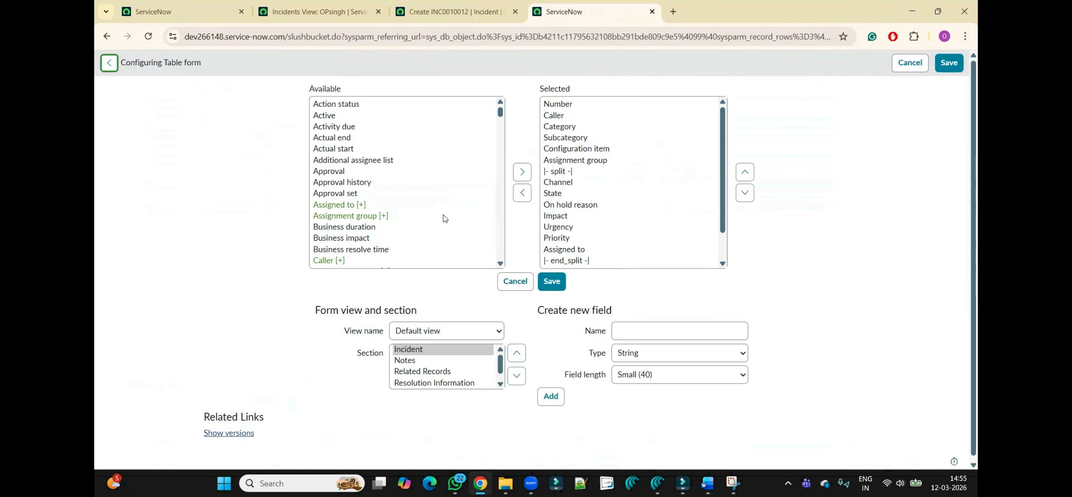
Step: Return to the Incident table definition and examine its related Access Controls list
left_click(106, 36)
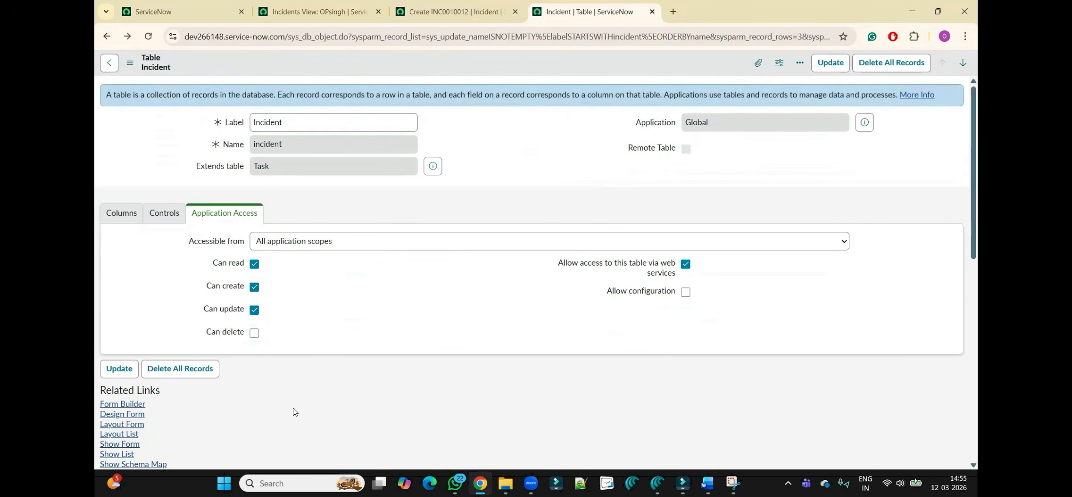
left_click_drag(979, 203, 977, 312)
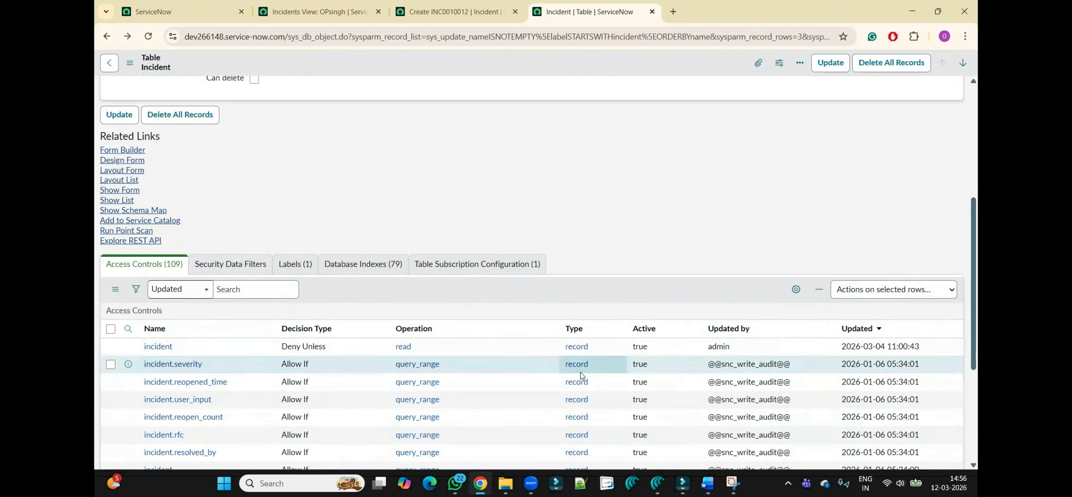
left_click_drag(976, 288, 978, 350)
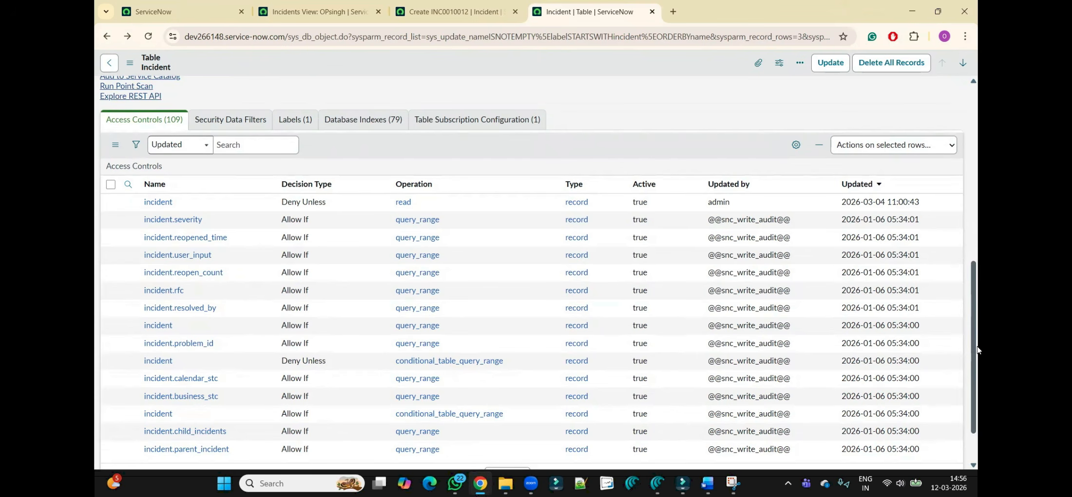
left_click_drag(979, 349, 972, 301)
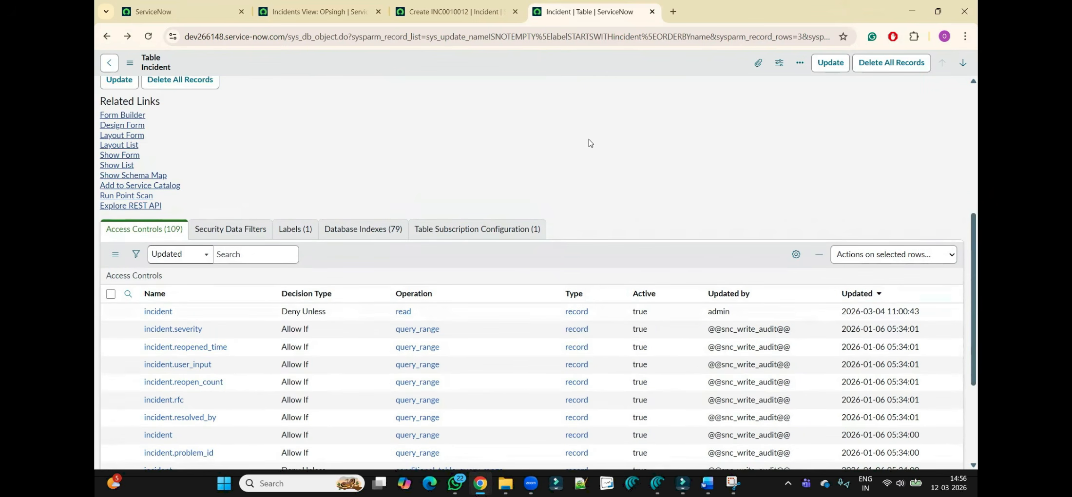
Step: Show the Incident table's Labels related list and examine the entry's plural and language values
left_click(298, 229)
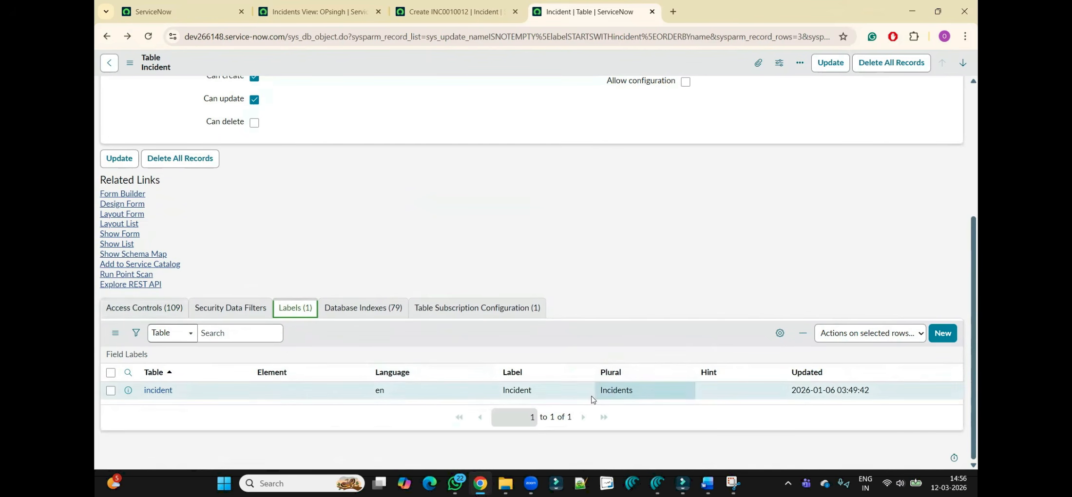
double_click(602, 392)
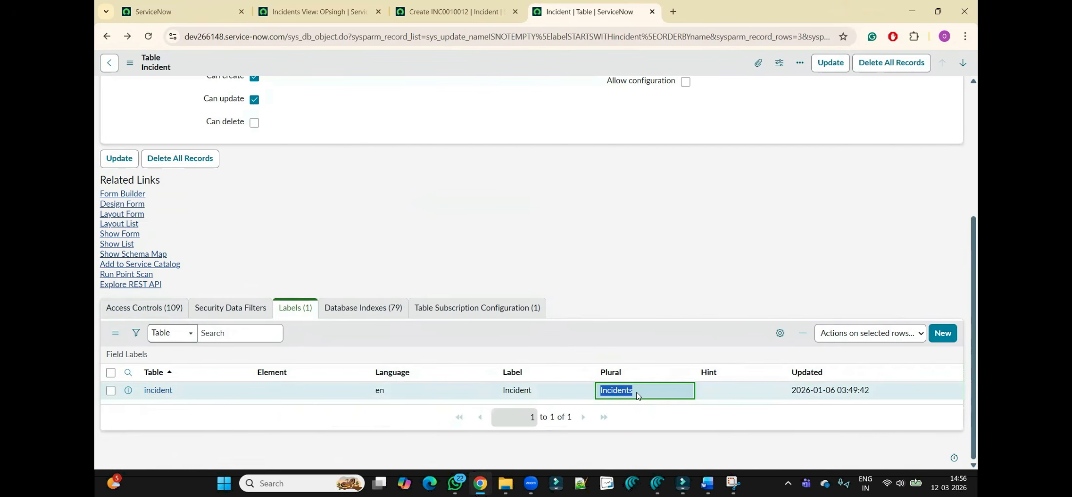
left_click(395, 398)
double_click(371, 397)
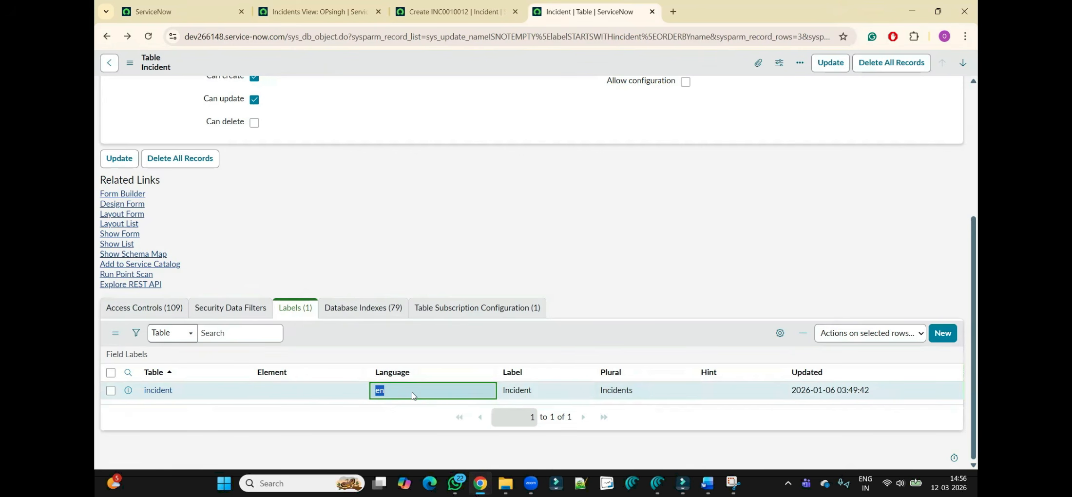
Step: Examine the Incident table's Database Indexes related list and its Table Subscription Configuration
left_click(360, 308)
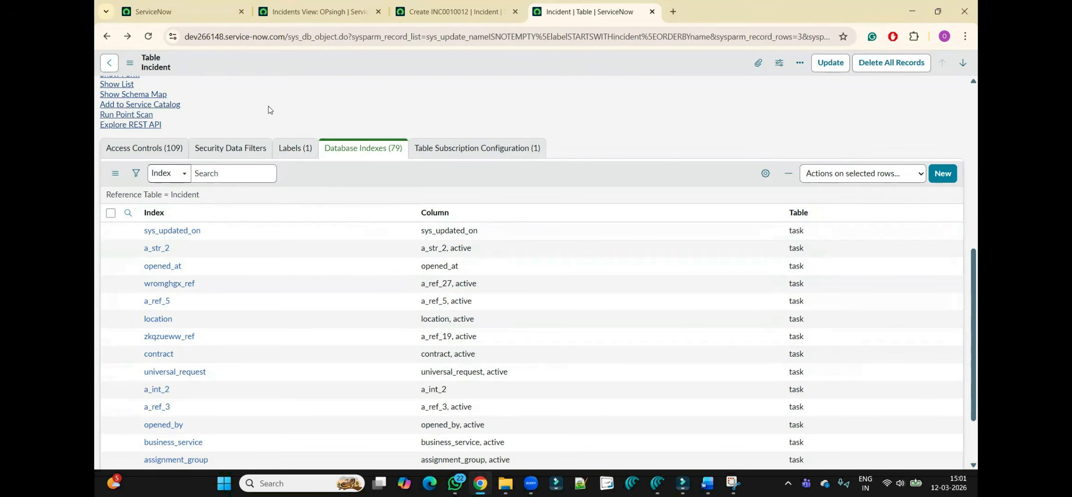
left_click_drag(324, 151, 404, 154)
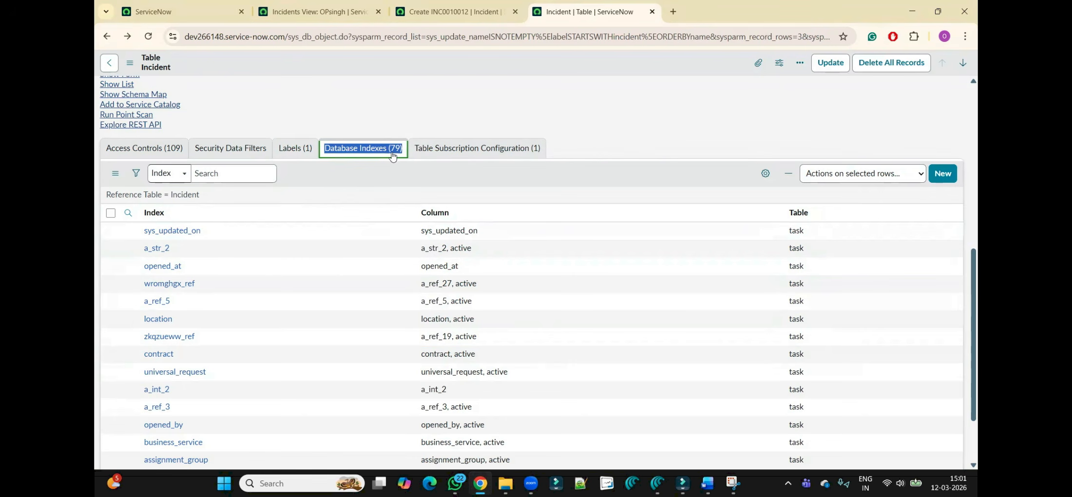
left_click(373, 176)
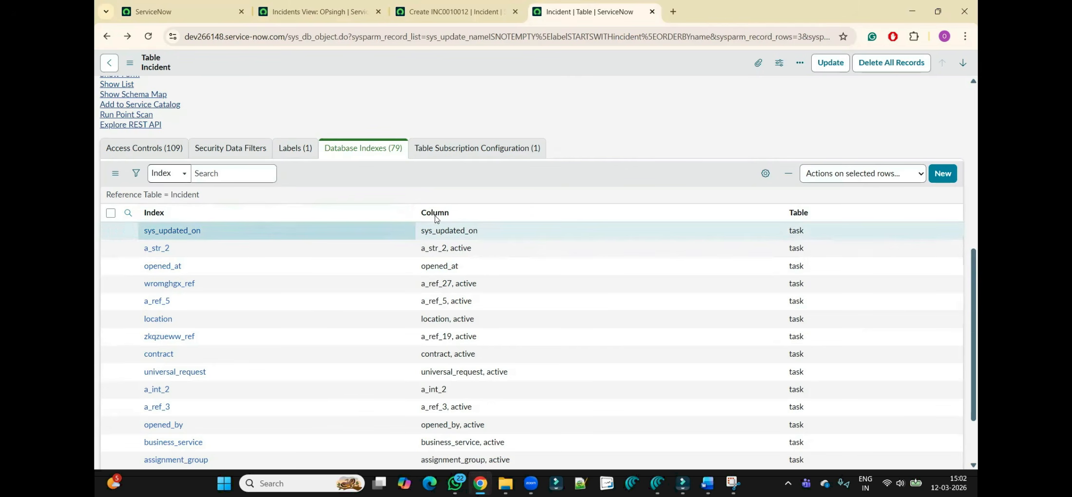
double_click(484, 231)
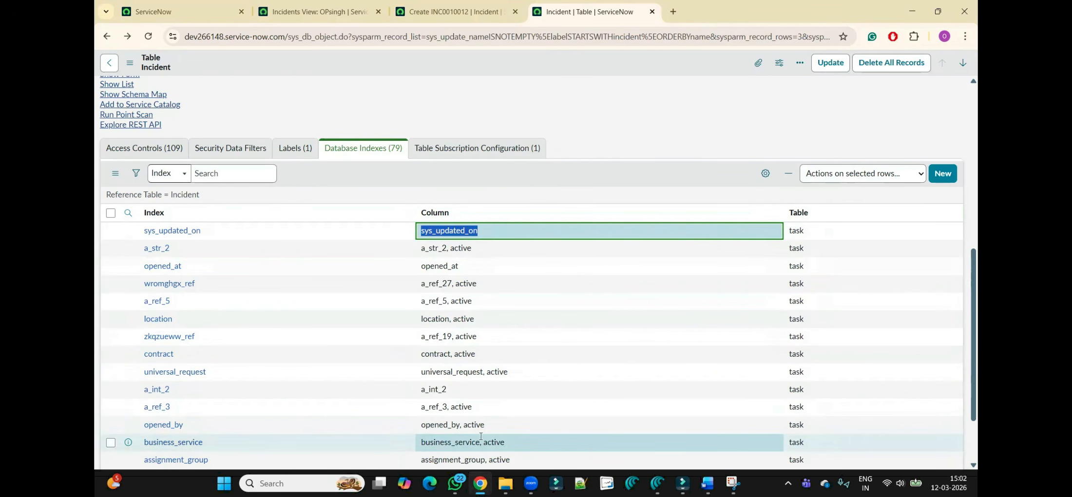
left_click(329, 151)
left_click_drag(329, 151, 404, 152)
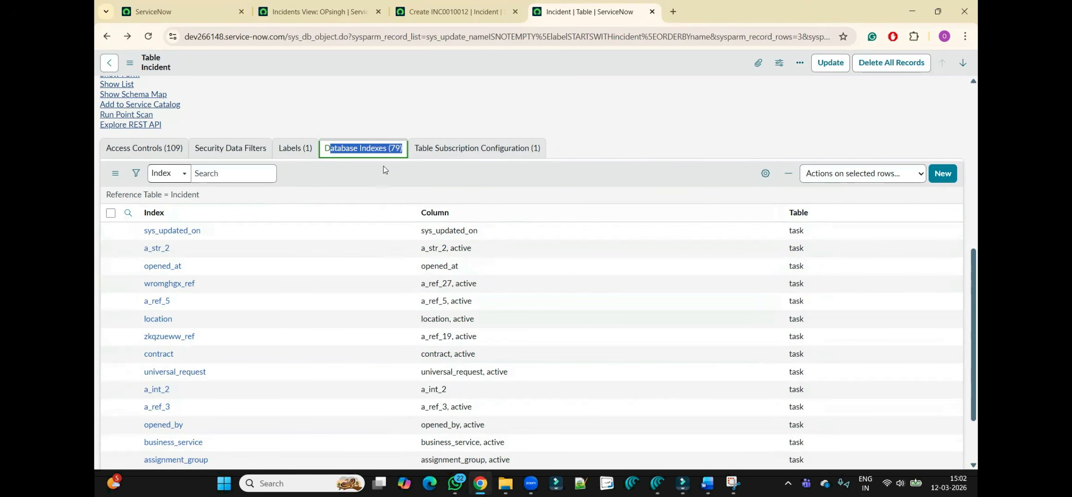
left_click(485, 150)
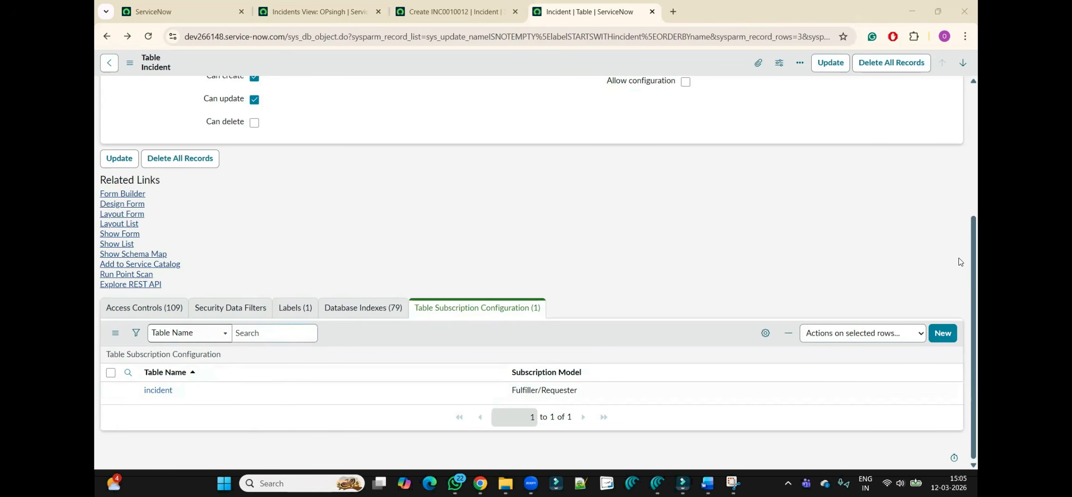
Step: Revisit the Columns and Controls sections of the Incident table definition
left_click_drag(975, 292, 972, 161)
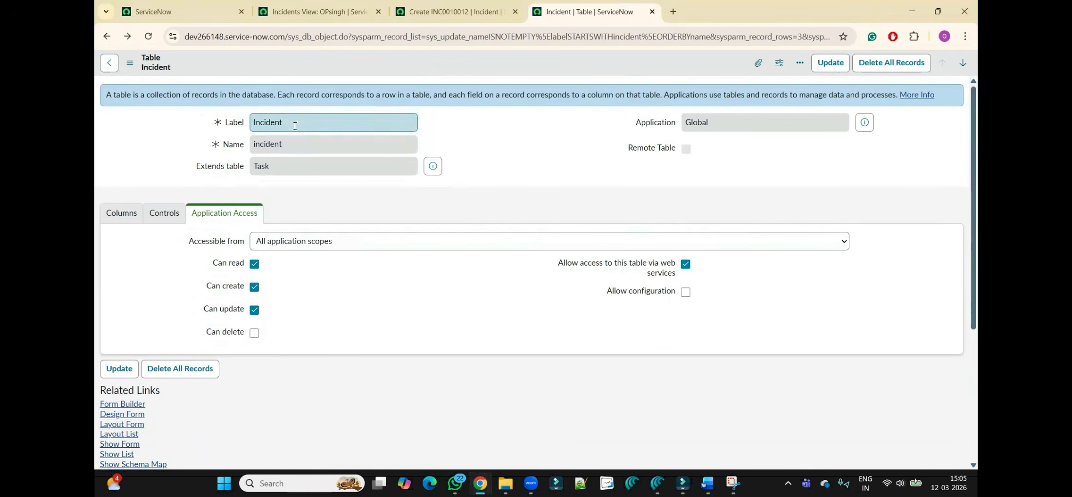
left_click(119, 213)
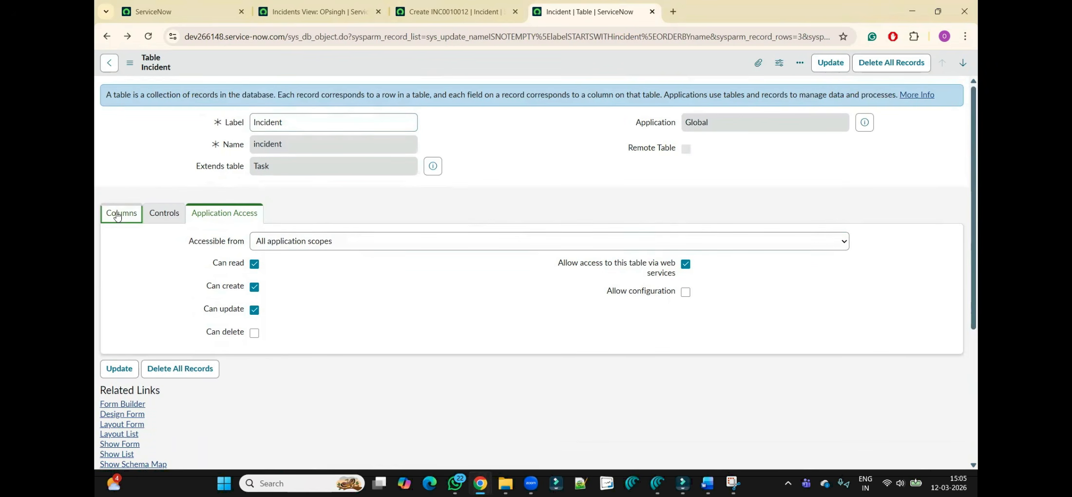
left_click(166, 216)
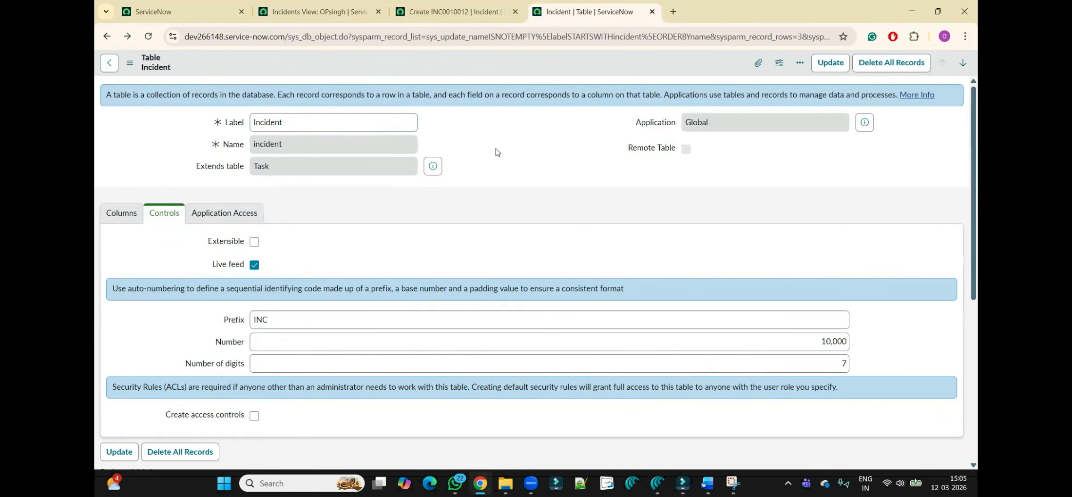
Step: Look over the open incident list and new incident form, highlighting the table name in the form's address
left_click(315, 22)
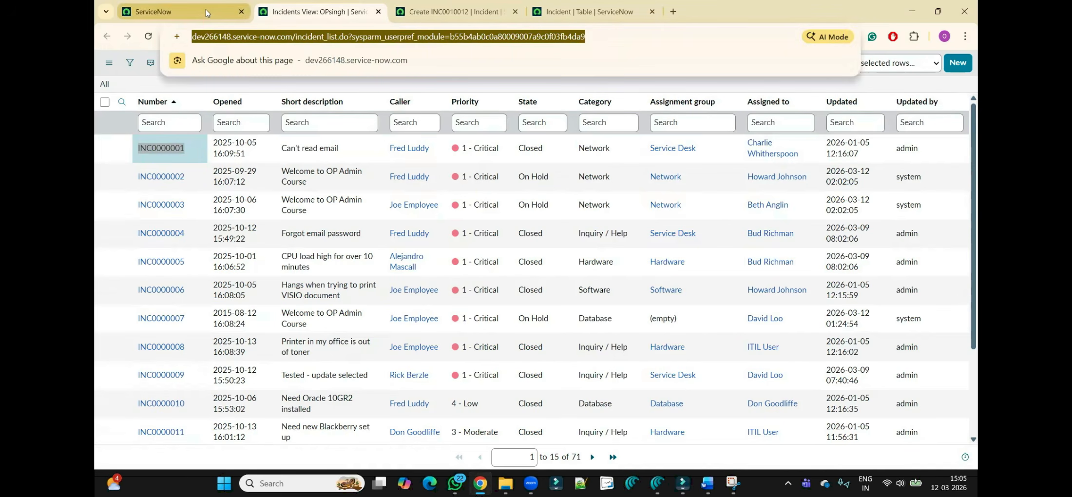
left_click(206, 10)
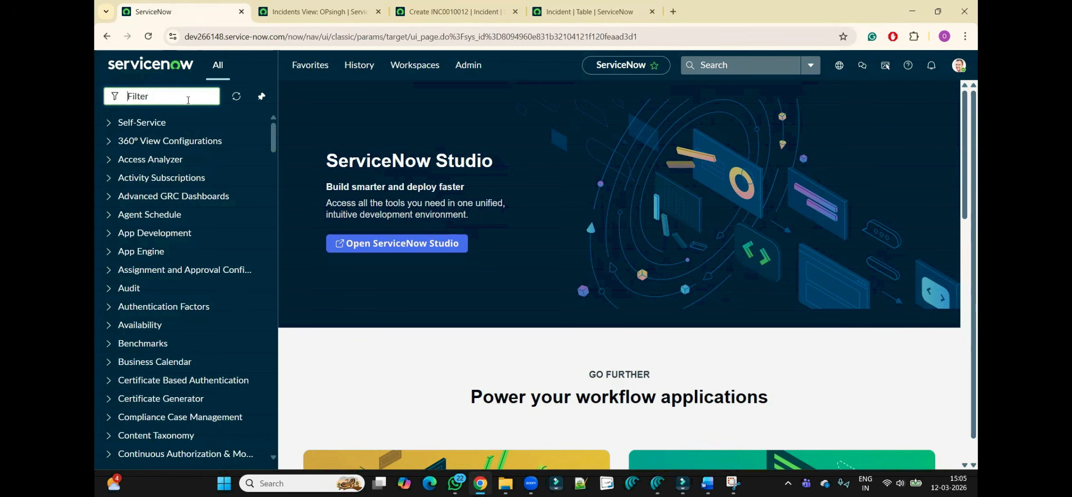
left_click(433, 16)
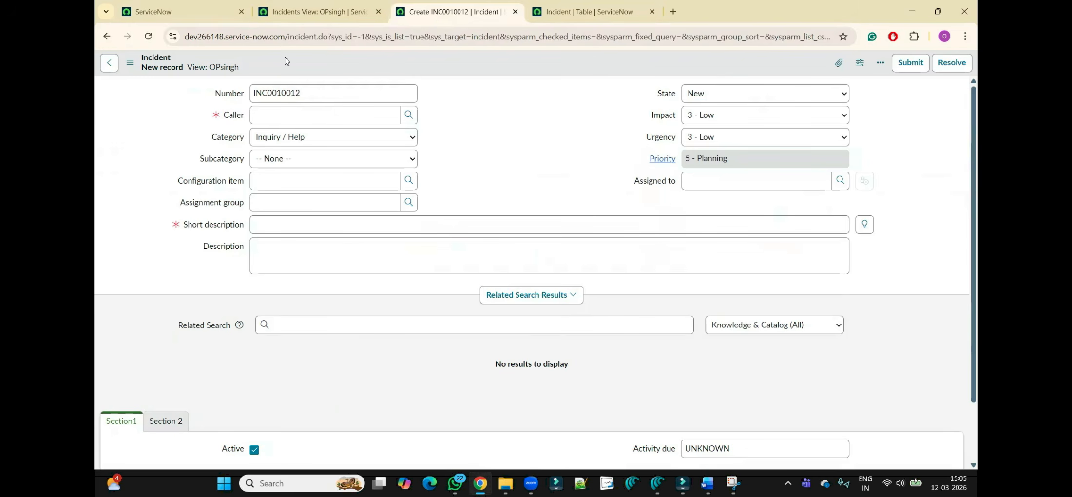
double_click(296, 38)
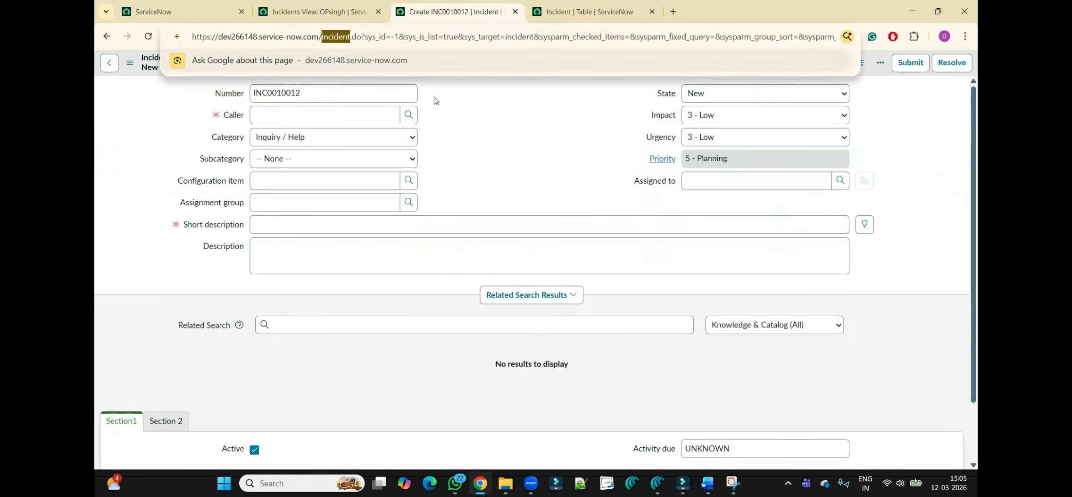
left_click(481, 132)
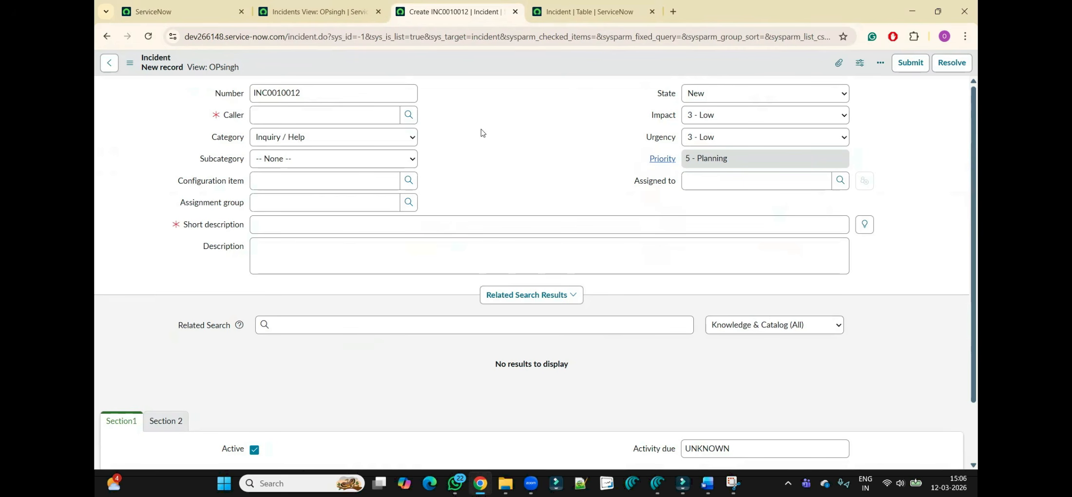
Step: Find the Tables module under System Definition, open it in a new browser tab and start a new table record
left_click(214, 9)
type("tables")
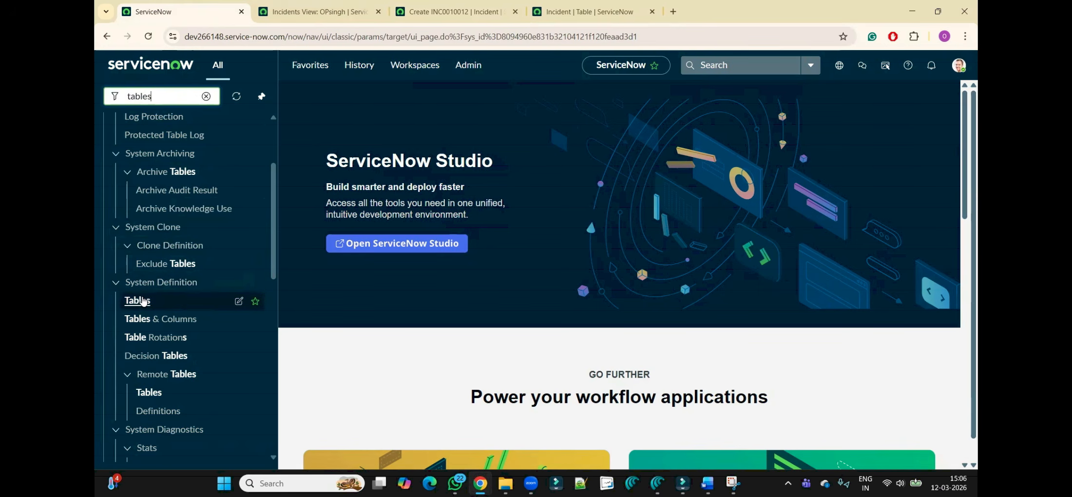
middle_click(142, 301)
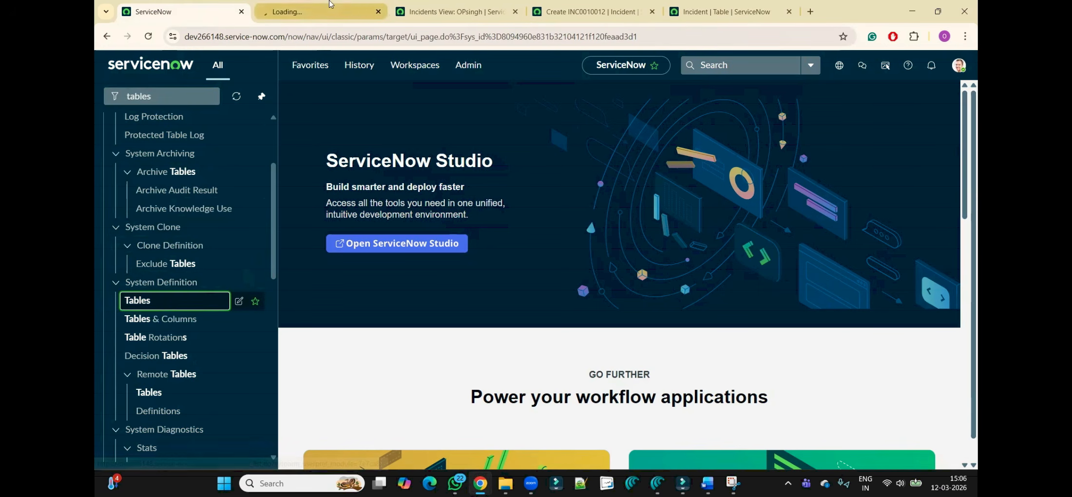
left_click(330, 4)
left_click(963, 68)
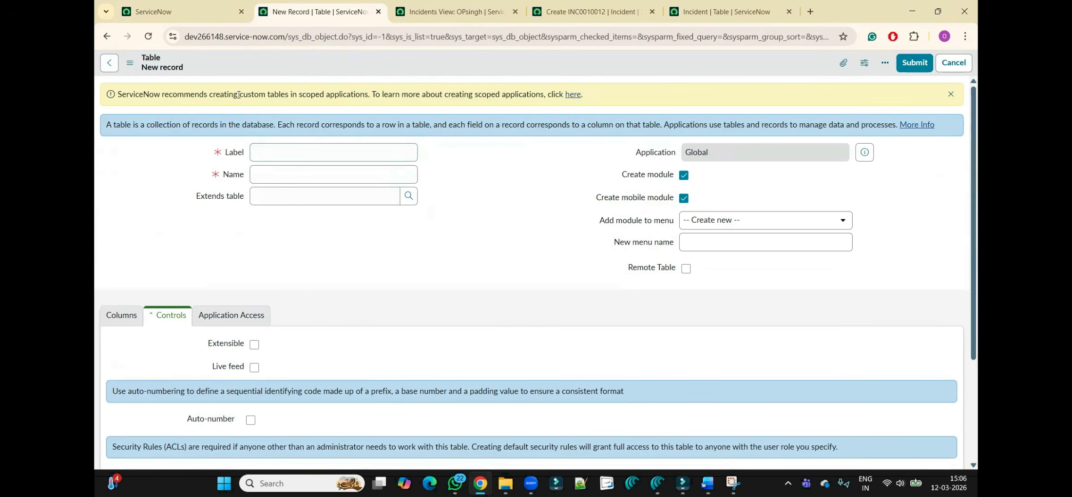
Step: Read the notice recommending custom tables in scoped applications and dismiss it
triple_click(239, 95)
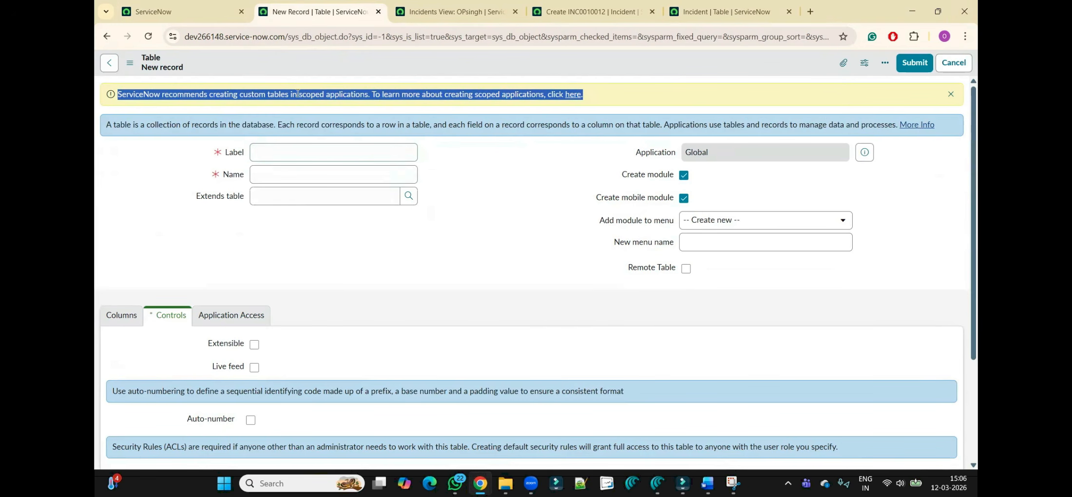
double_click(357, 95)
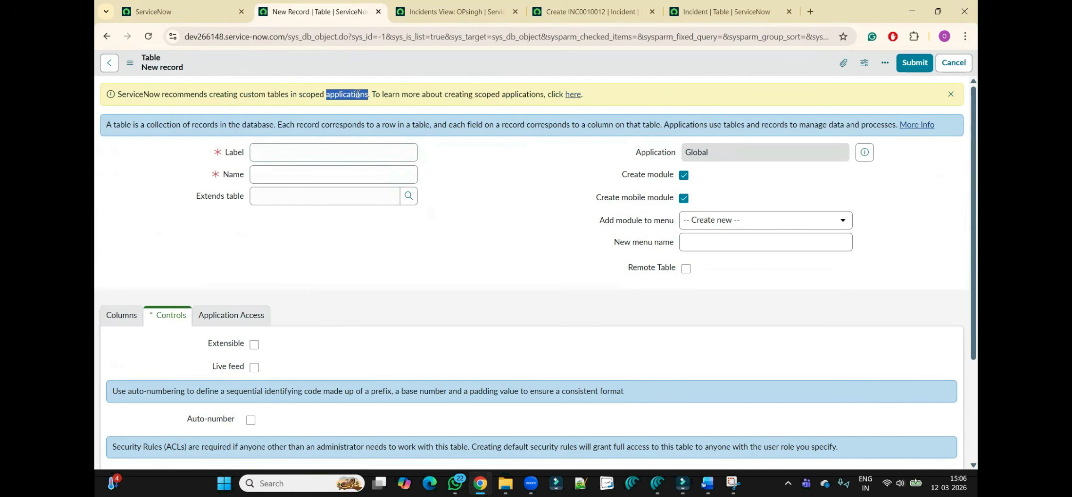
left_click_drag(444, 94, 599, 97)
left_click(608, 100)
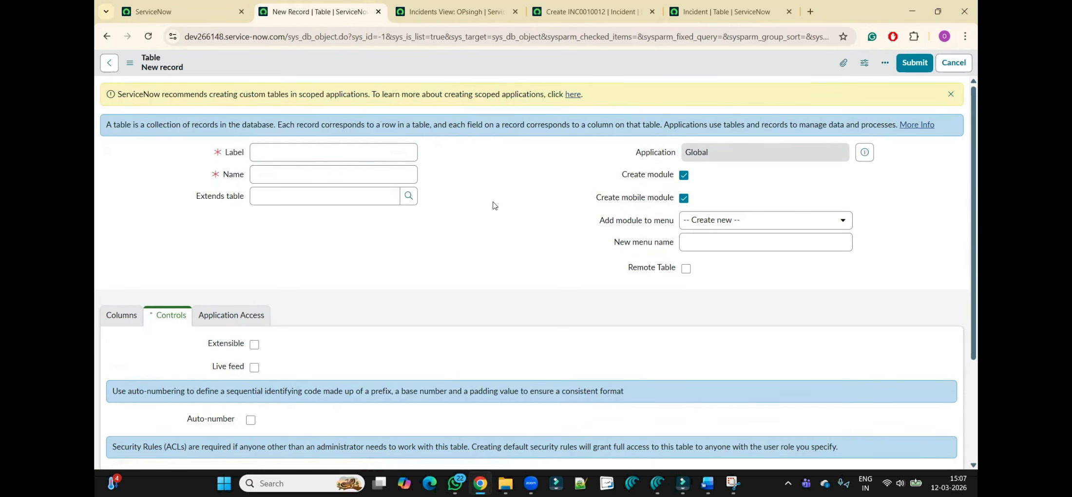
left_click(951, 95)
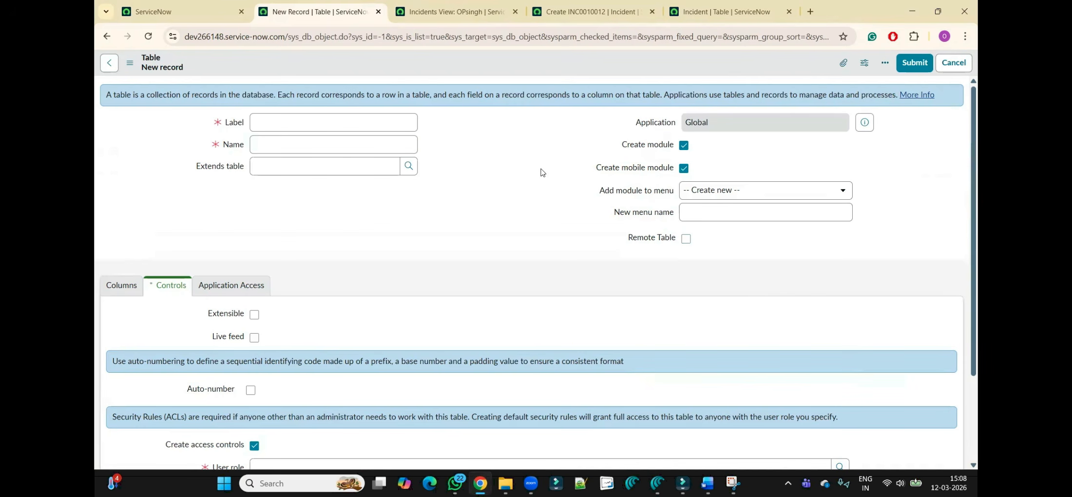
Step: Set the new table's label to Demo PDI and check its generated name
left_click(263, 125)
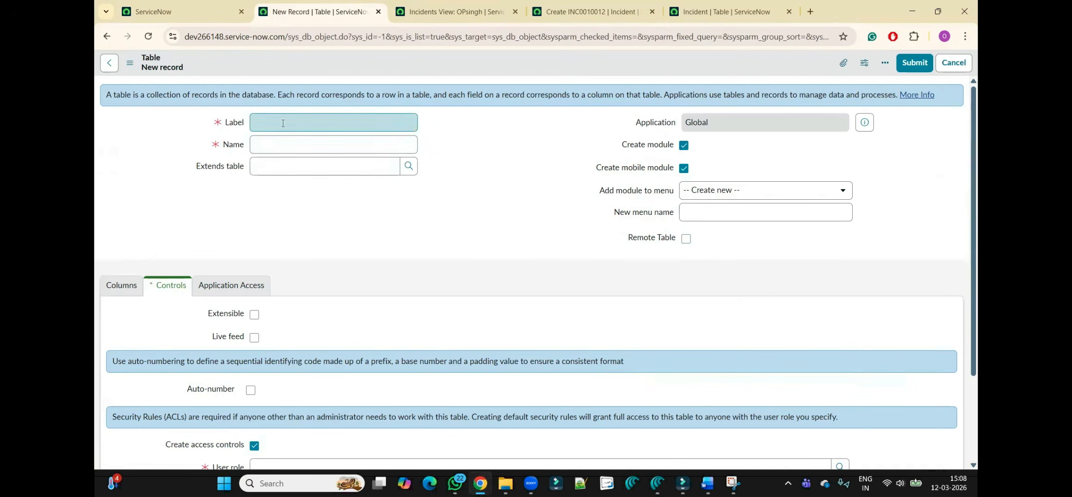
type("Demo PDI")
left_click(292, 148)
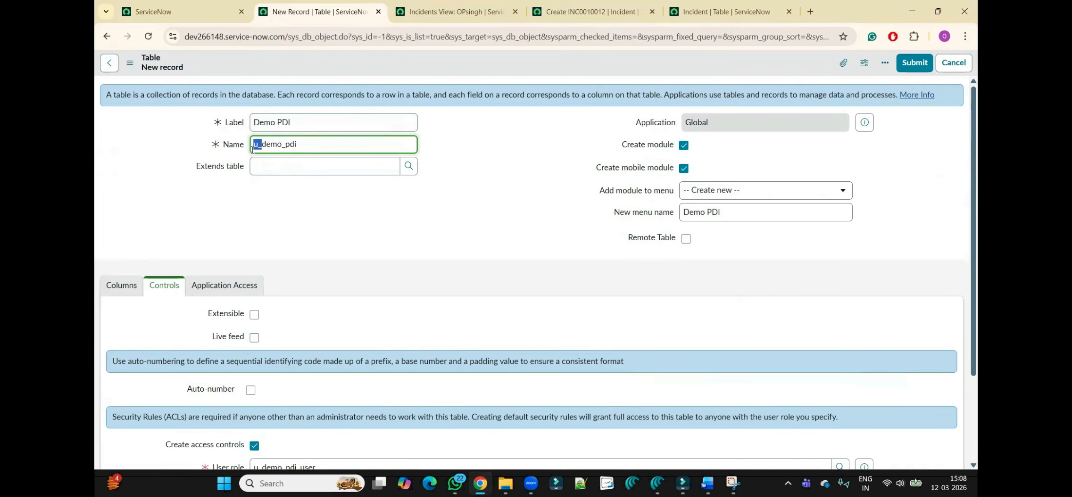
Step: Replace the table name with a custom personal name, keeping the u_ prefix
double_click(258, 149)
type("opsingh")
left_click(294, 200)
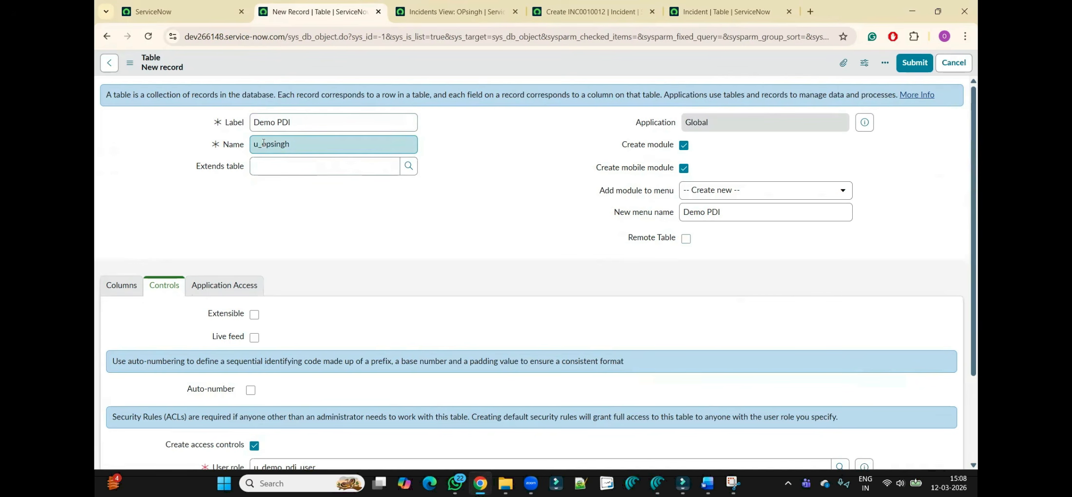
Step: Set the new table's name to u_demo_pdi
left_click_drag(263, 144, 298, 144)
type("demo")
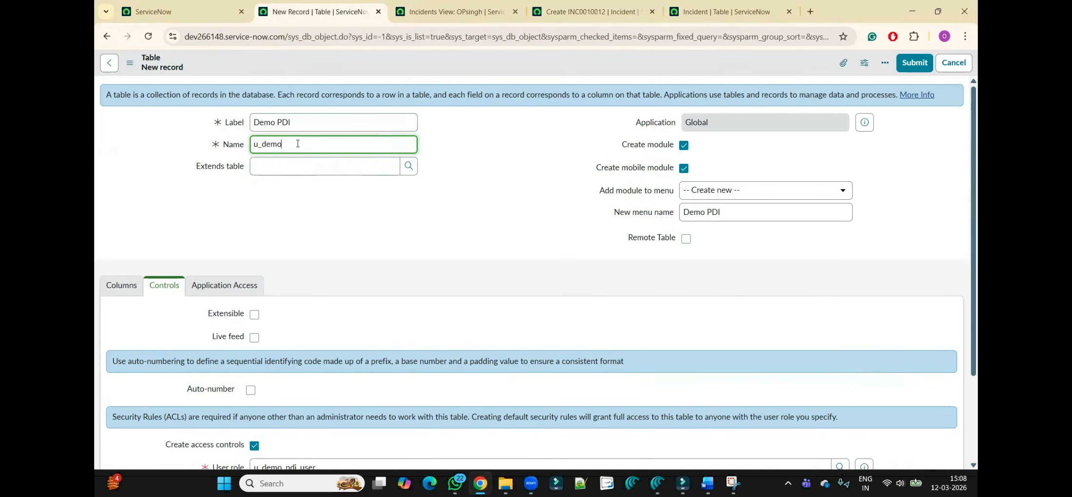
type("_pdi")
left_click(285, 209)
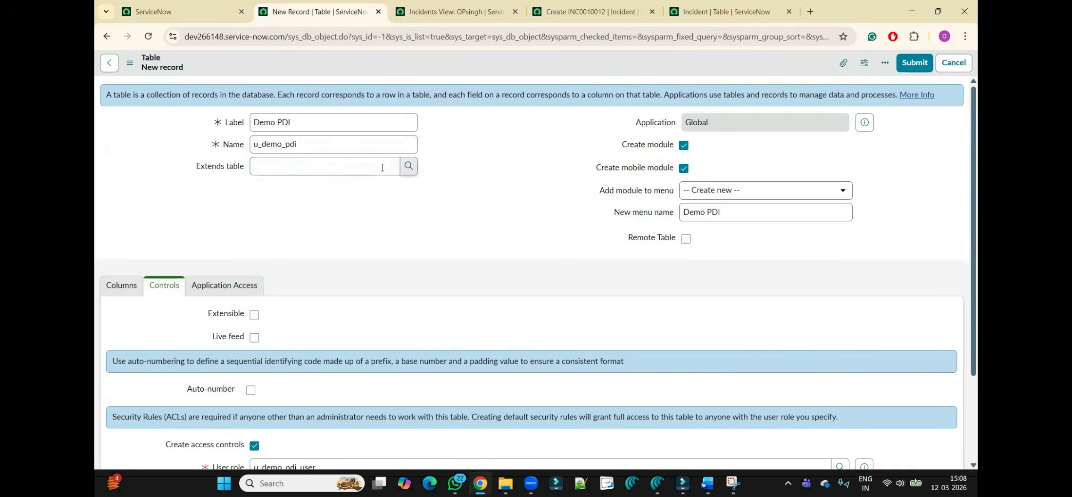
Step: Search the available tables for labels starting with task and make the new table extend Task
left_click(407, 167)
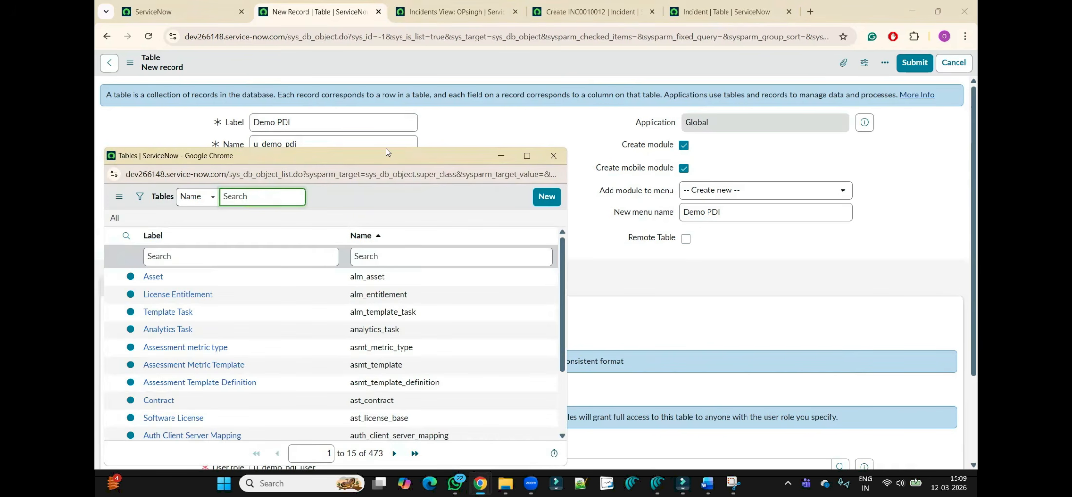
left_click_drag(311, 162, 441, 124)
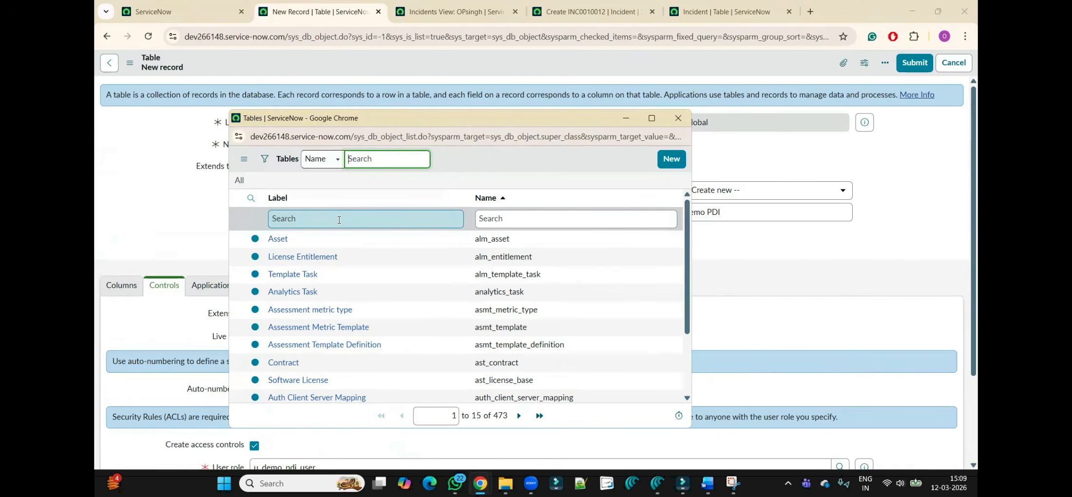
left_click(339, 220)
type("task")
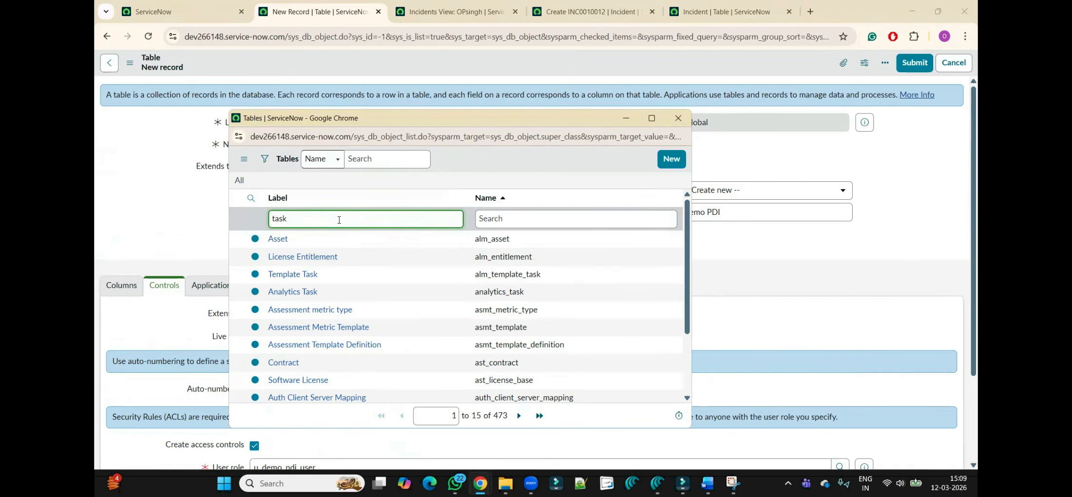
key("Return")
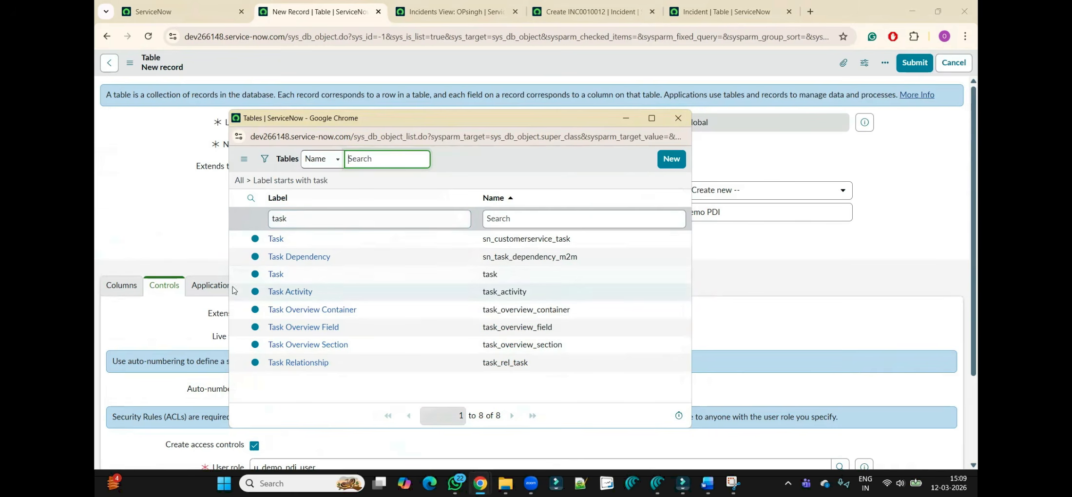
left_click(277, 239)
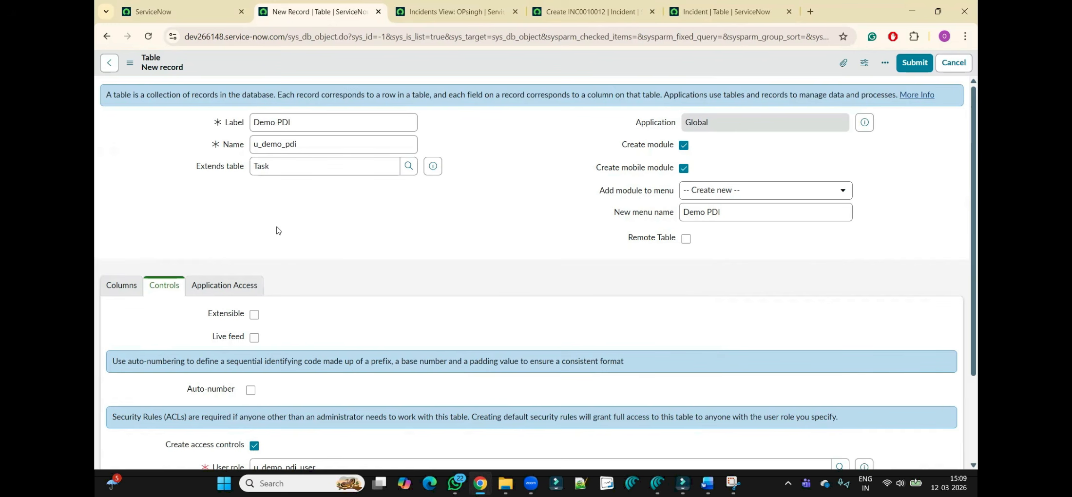
double_click(291, 165)
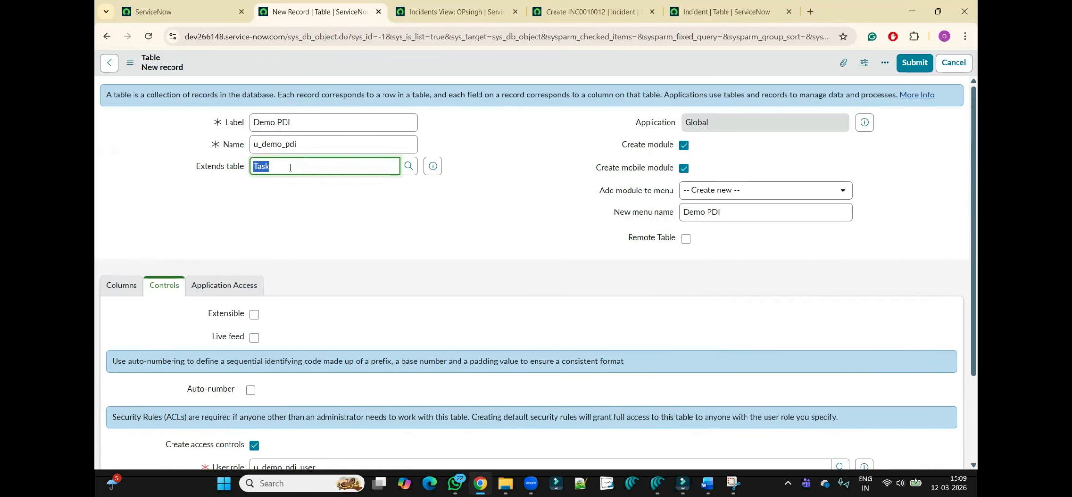
left_click(293, 220)
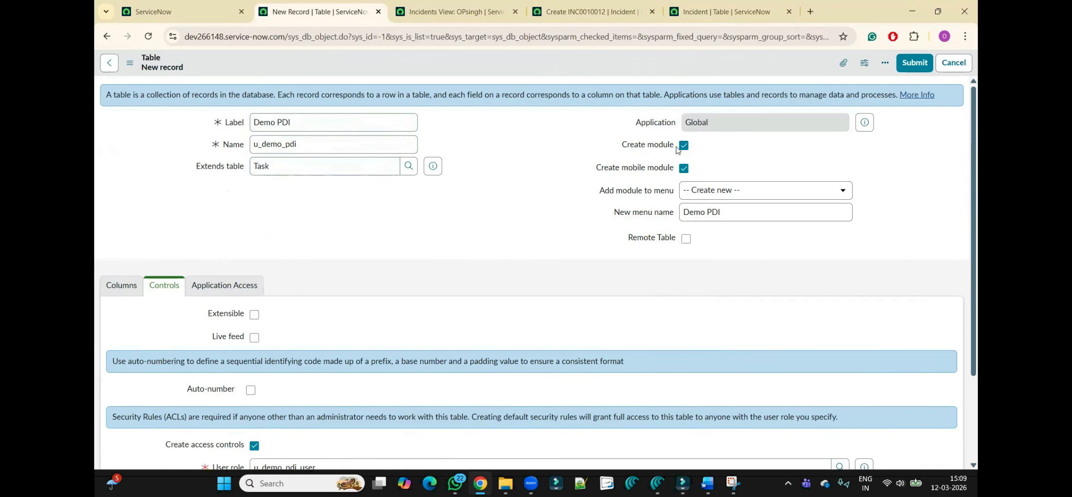
Step: Show the modules under the App Development application menu as an example, and return to the new table form
left_click(176, 11)
left_click(209, 98)
left_click(206, 96)
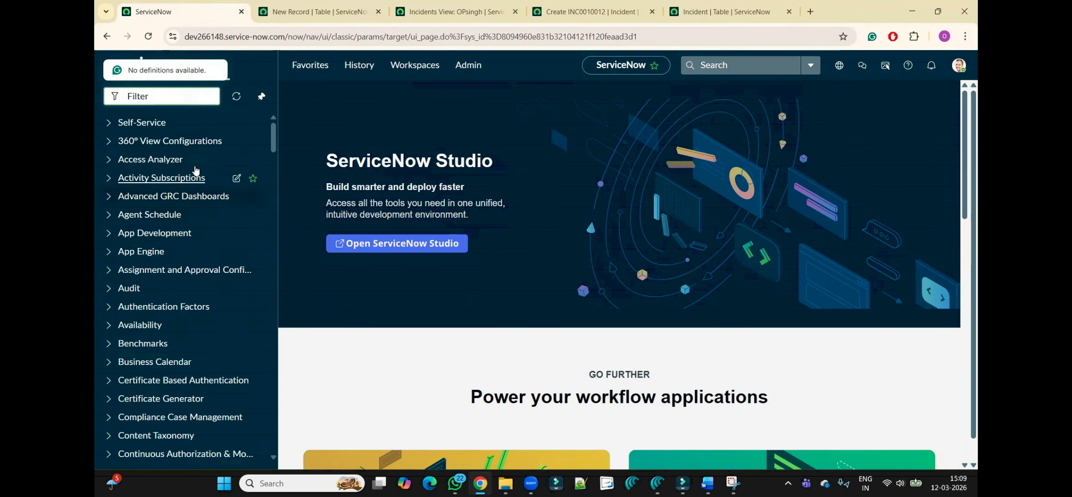
left_click(161, 233)
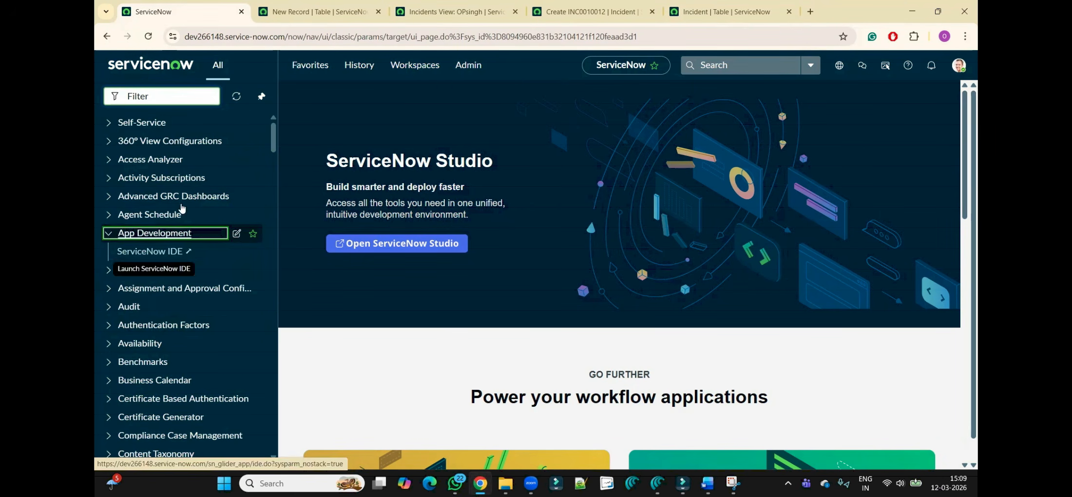
left_click(322, 15)
Step: Turn off mobile module creation and browse the menus available for the module, keeping the Create new option
left_click(684, 168)
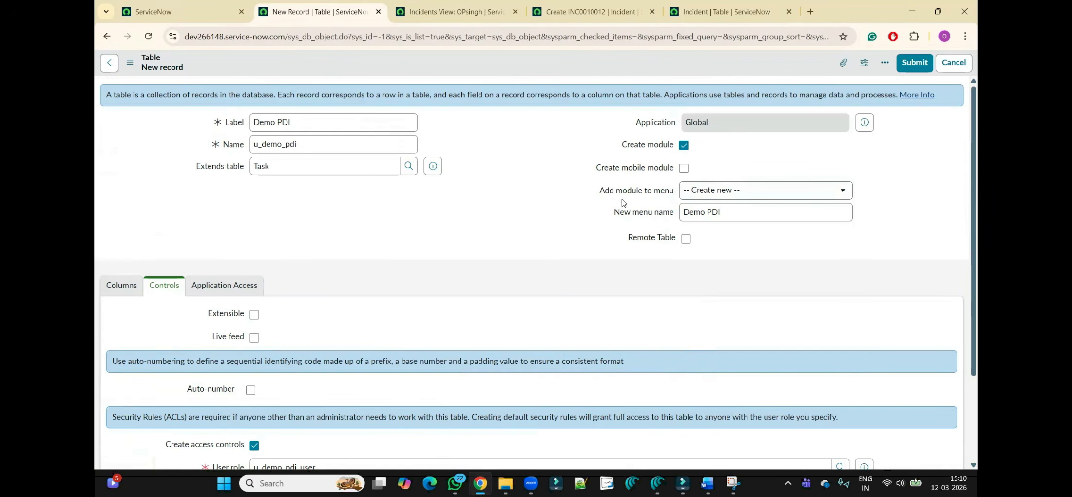
left_click(756, 191)
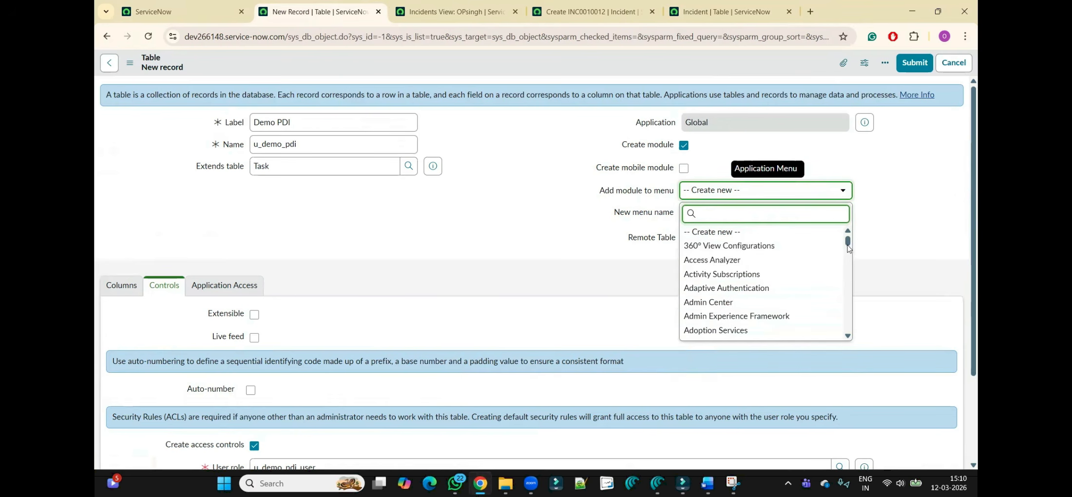
scroll(852, 256, "down", 5)
left_click_drag(851, 256, 846, 222)
left_click(892, 186)
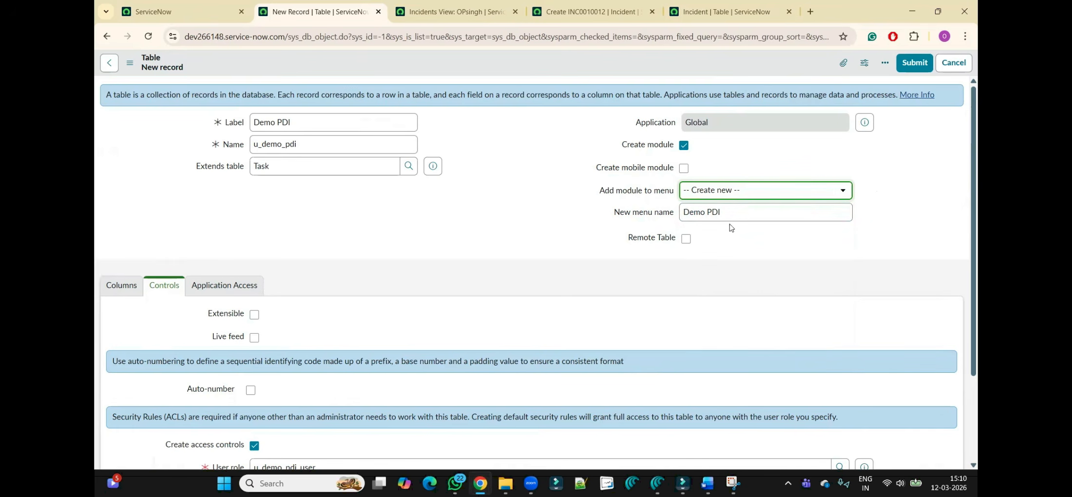
Step: Shorten the new menu name to Demo
double_click(660, 215)
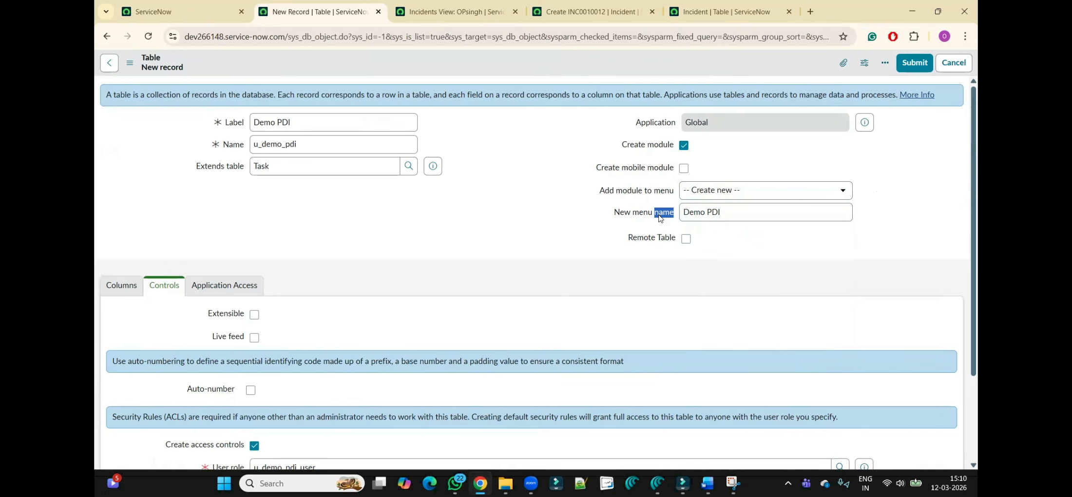
triple_click(660, 215)
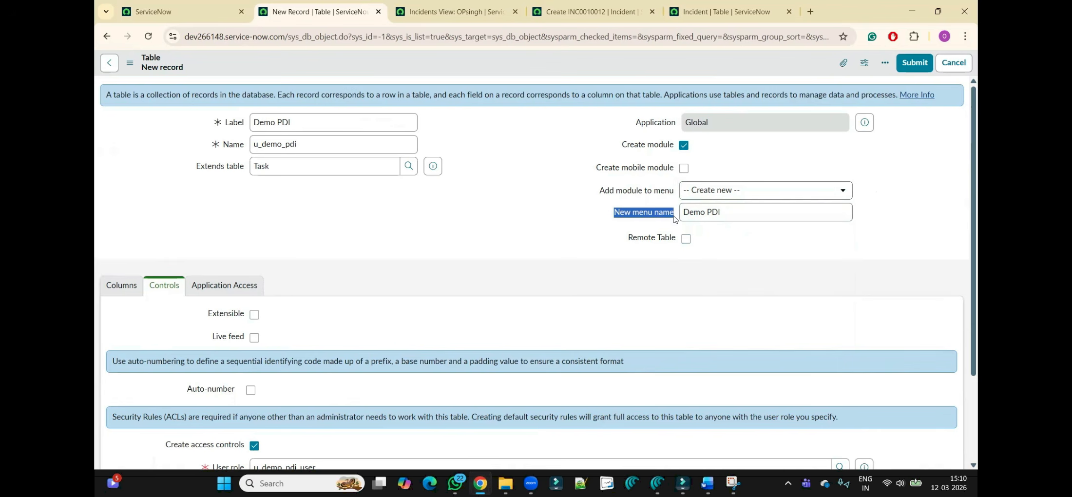
double_click(714, 213)
key("BackSpace")
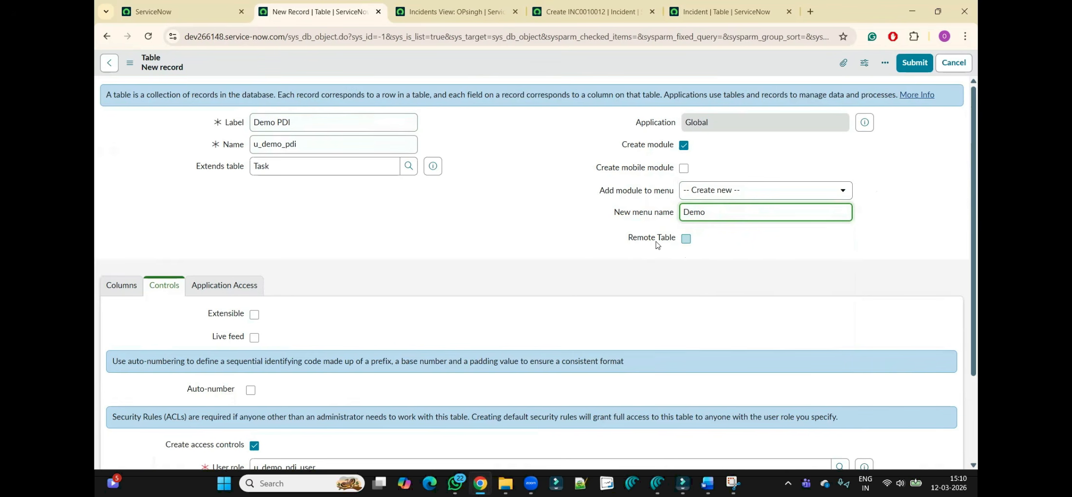
left_click(554, 247)
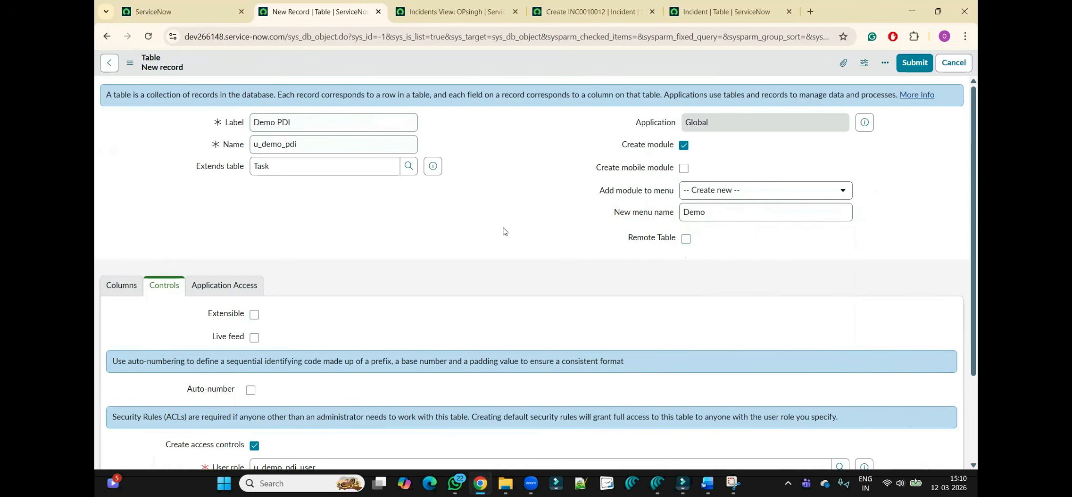
Step: Check the new table's column definitions and return to its control settings
scroll(505, 231, "down", 2)
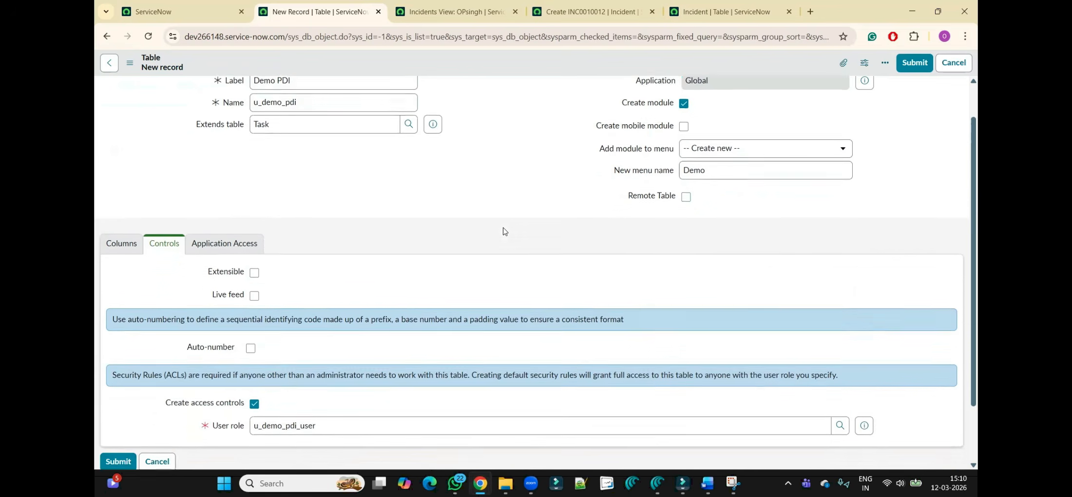
left_click(126, 219)
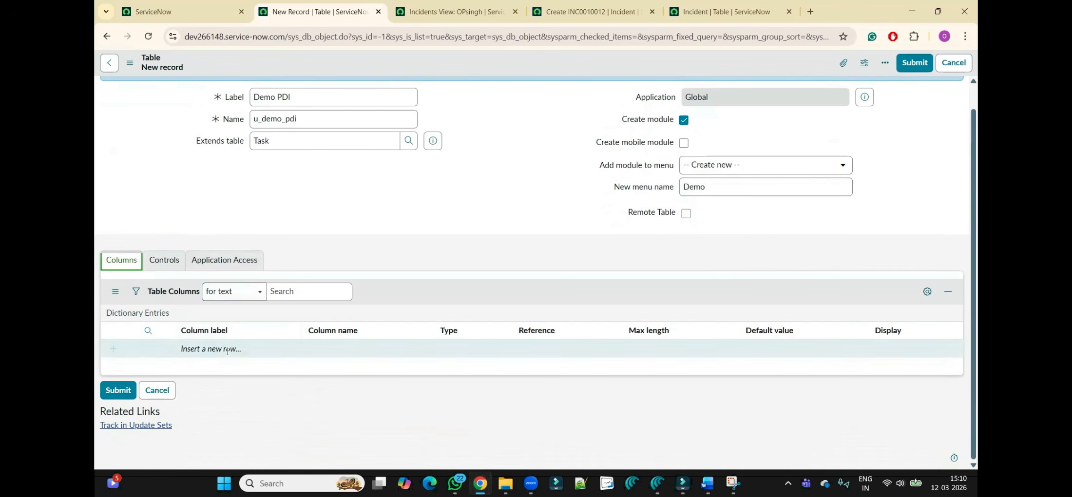
left_click(163, 262)
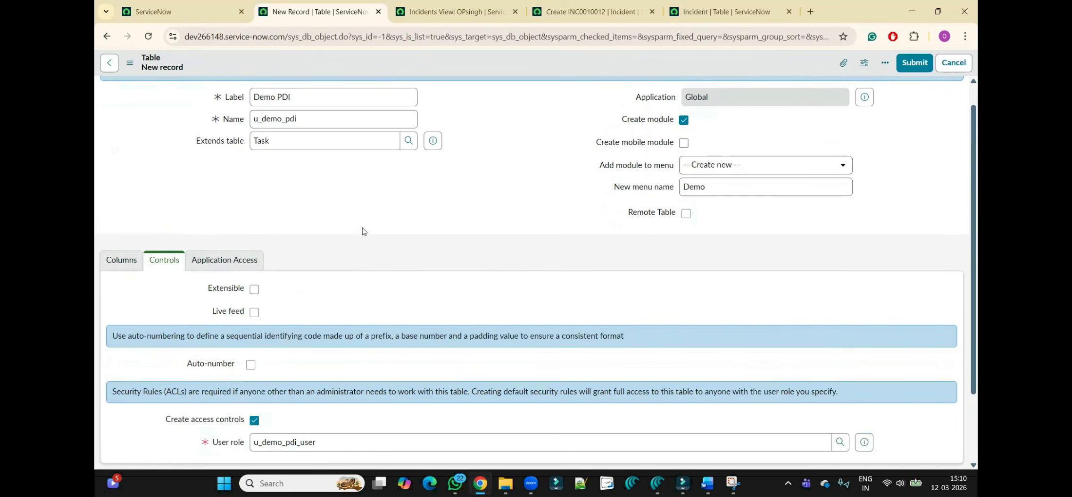
Step: Enable auto-numbering for the table, keeping prefix DEM, starting number 1000 and 7 digits
scroll(363, 231, "down", 2)
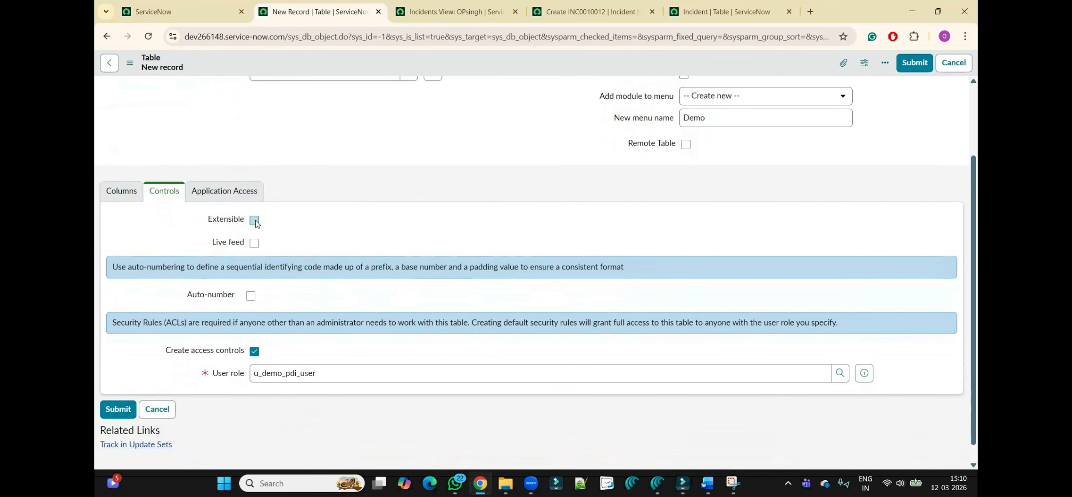
left_click(250, 296)
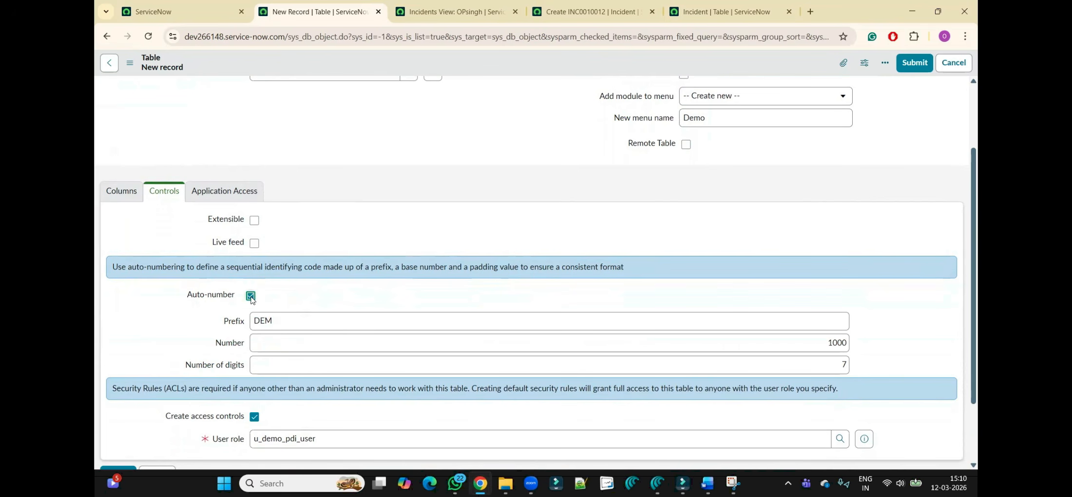
double_click(302, 325)
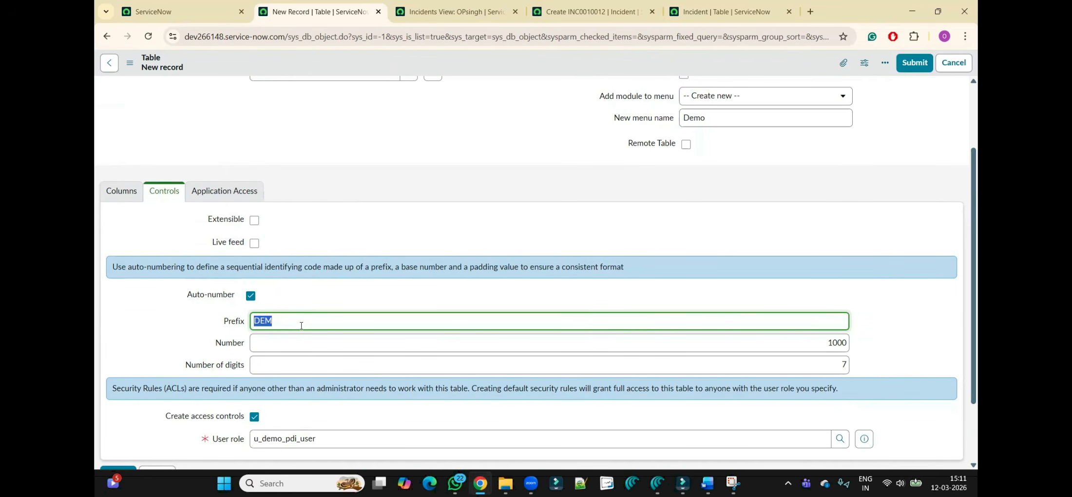
left_click(362, 300)
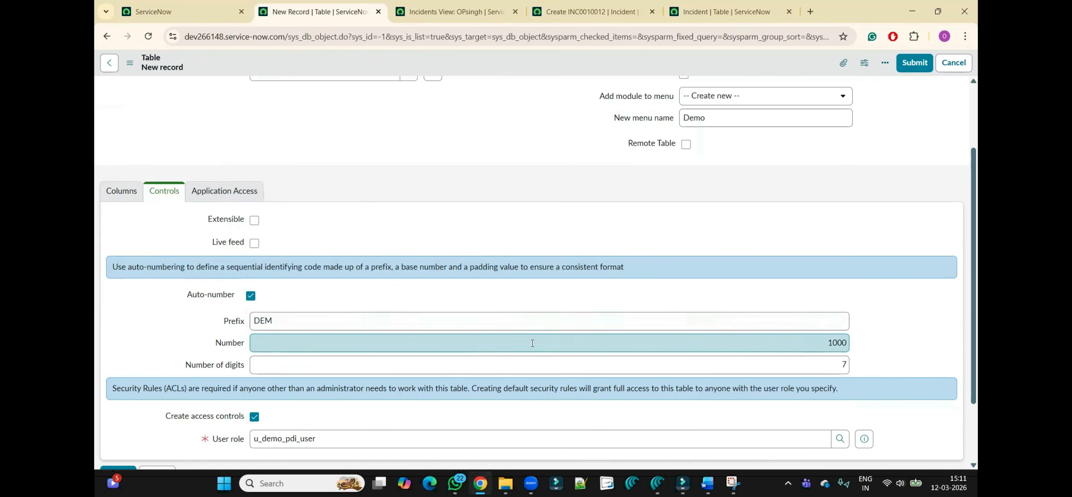
double_click(784, 341)
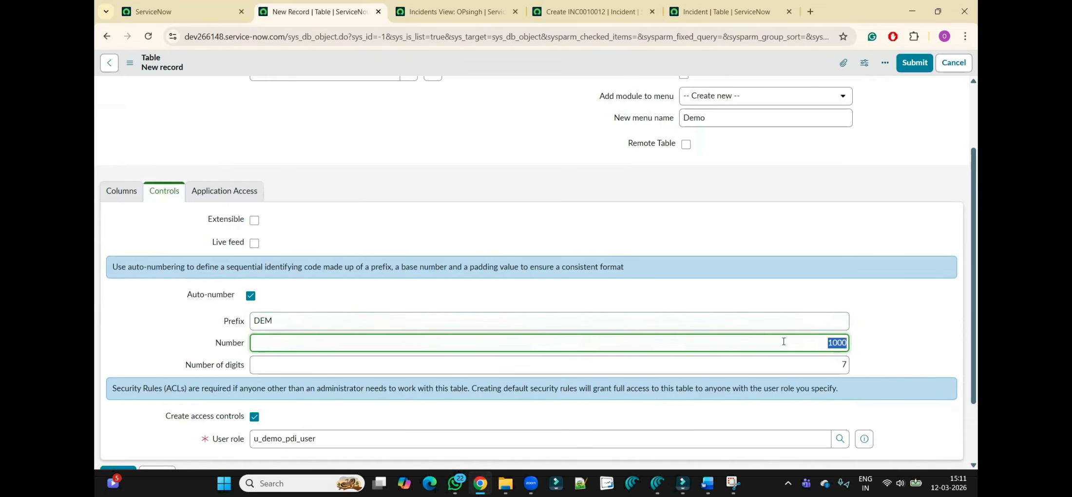
double_click(834, 365)
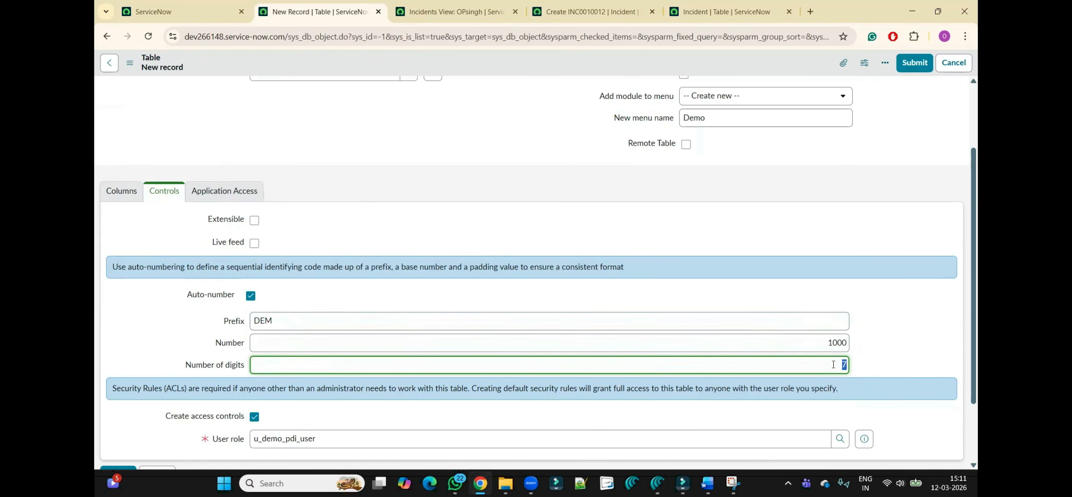
left_click(918, 330)
Step: Examine the access control setting and the user role assigned to the new table
scroll(918, 330, "down", 3)
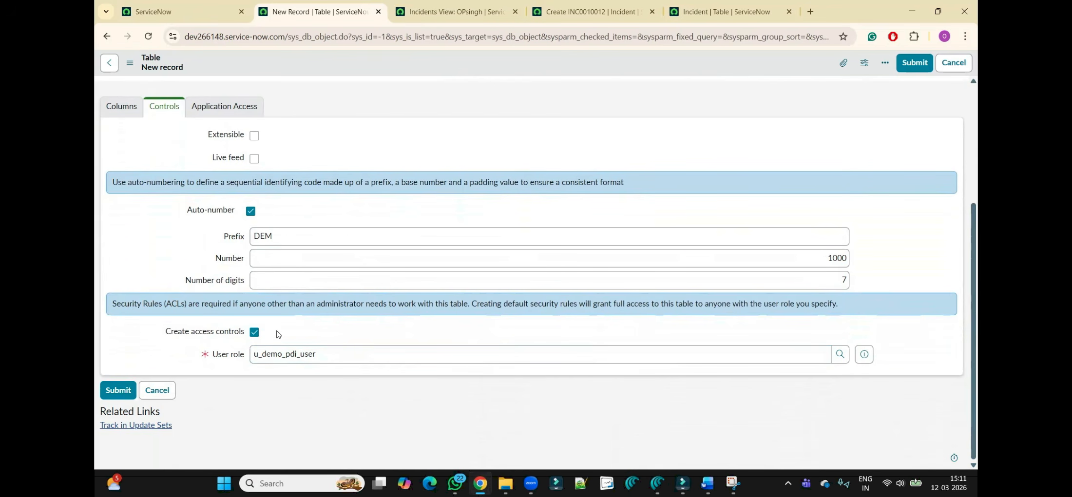
double_click(312, 355)
left_click(319, 340)
double_click(322, 355)
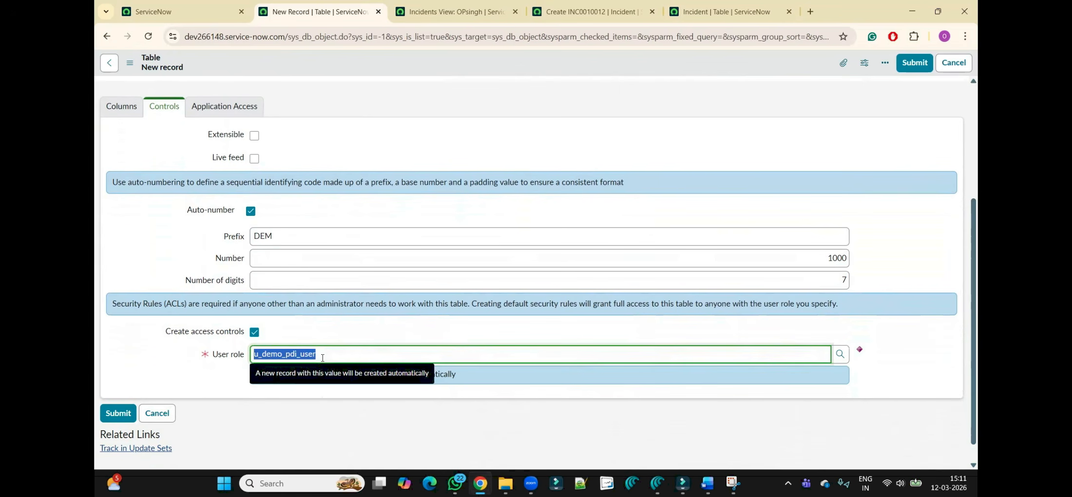
left_click(208, 389)
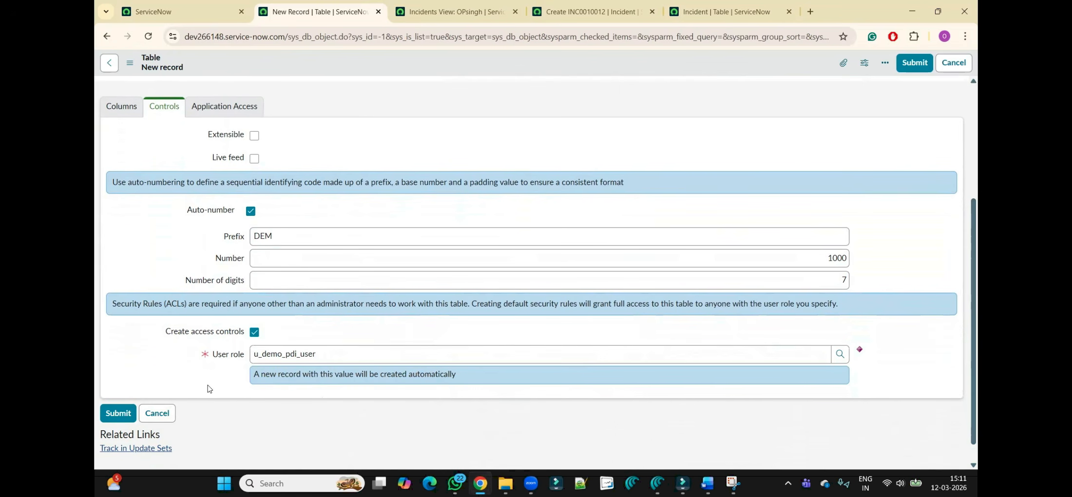
double_click(339, 349)
left_click(350, 321)
Step: Review the application access settings, keep the table accessible from all application scopes, and submit the new table
scroll(217, 242, "up", 3)
left_click(232, 235)
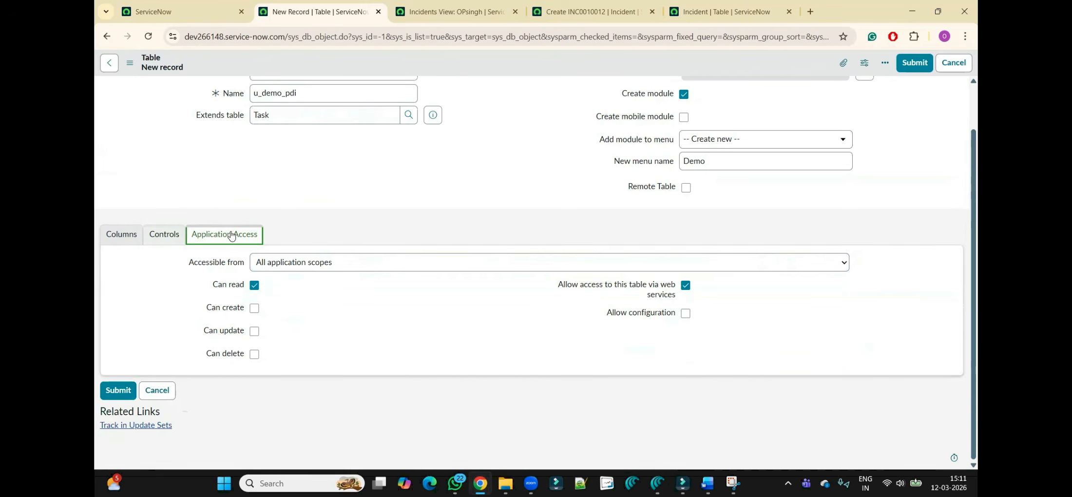
left_click(295, 262)
left_click(396, 198)
left_click(915, 62)
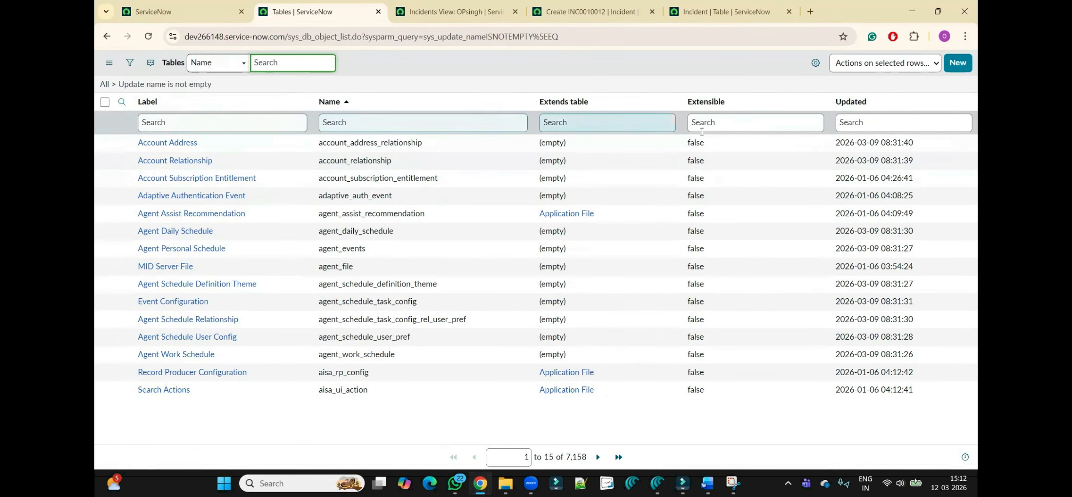
Step: Sort the tables by most recent update, and open the Demo PDI record to view its columns
left_click(852, 103)
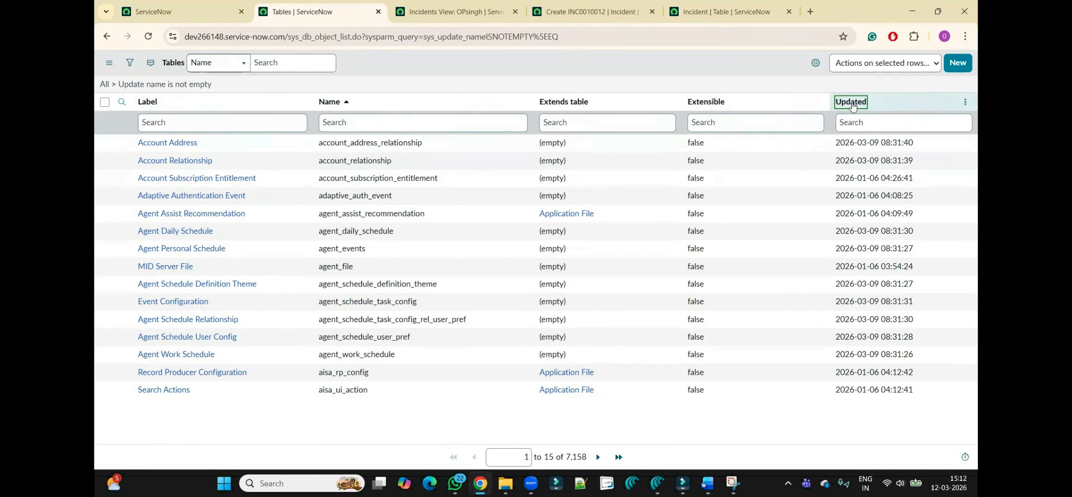
left_click(852, 103)
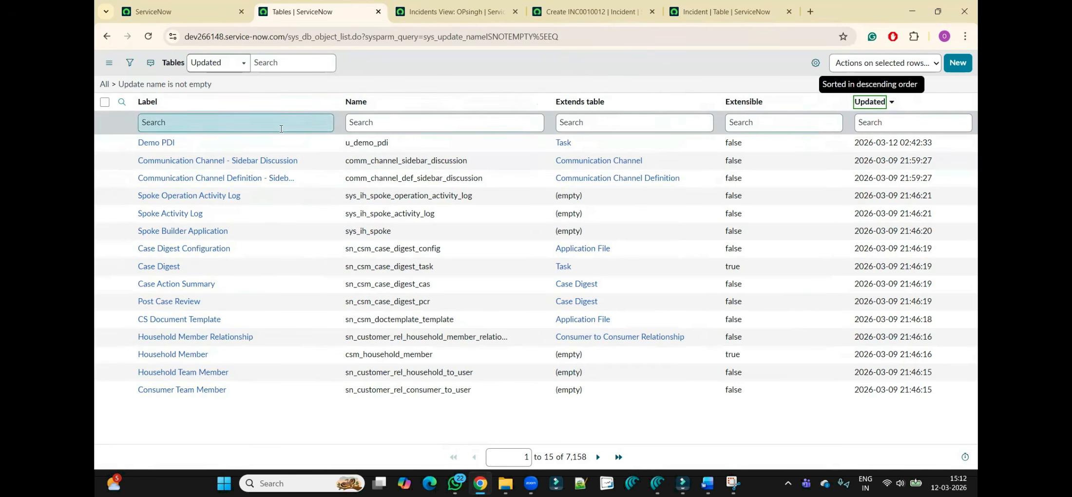
left_click(157, 143)
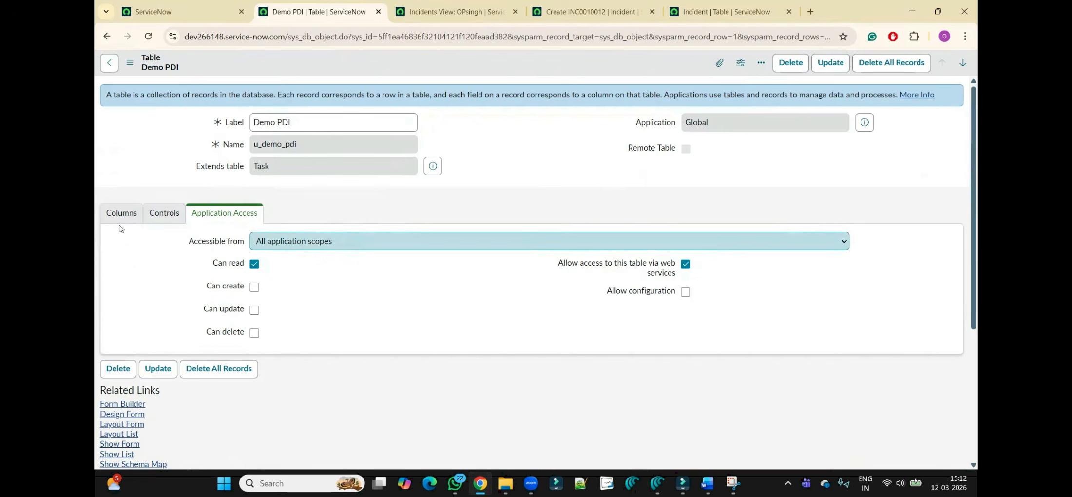
left_click(118, 219)
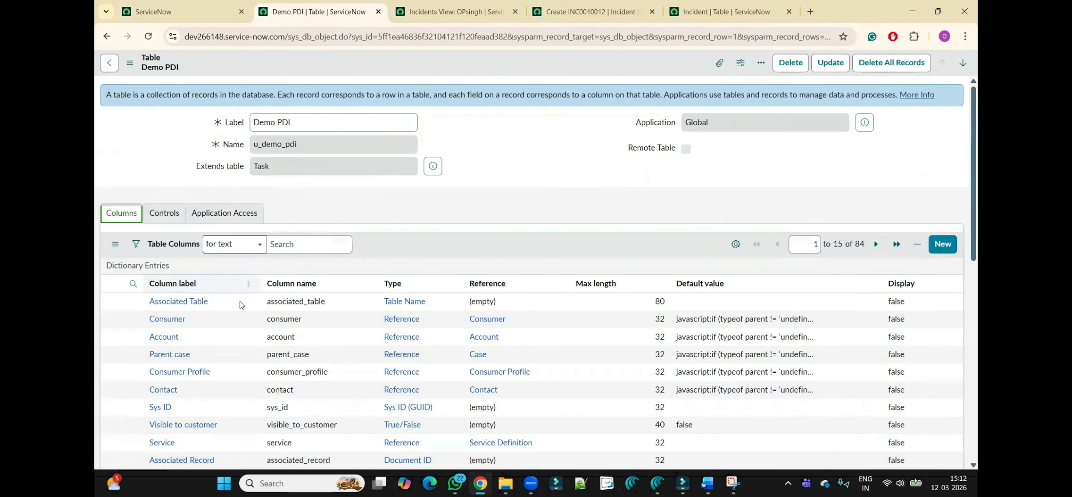
left_click(472, 211)
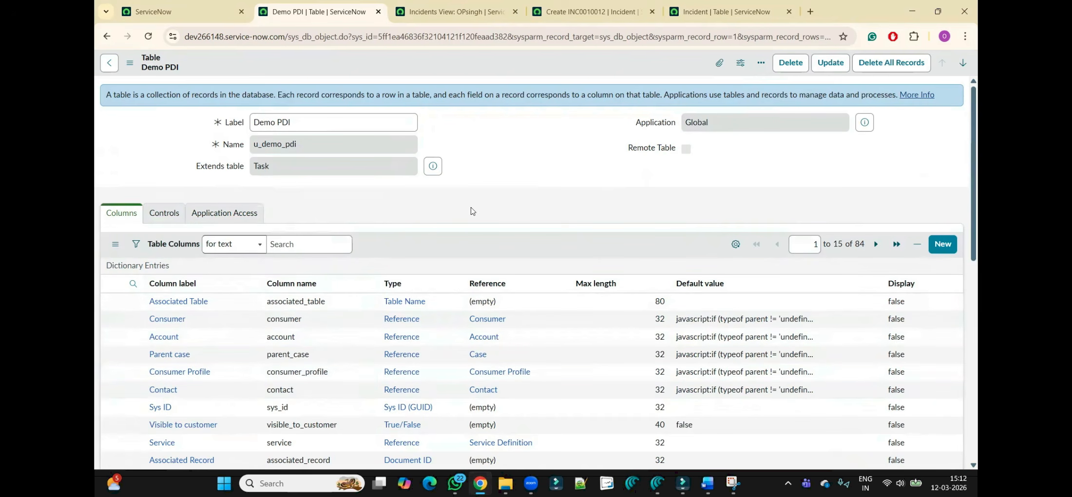
Step: Examine the Demo PDI table's total number of columns and the table it extends
double_click(858, 244)
mouse_move(974, 132)
left_mouse_down()
mouse_move(978, 271)
mouse_move(964, 145)
left_mouse_up()
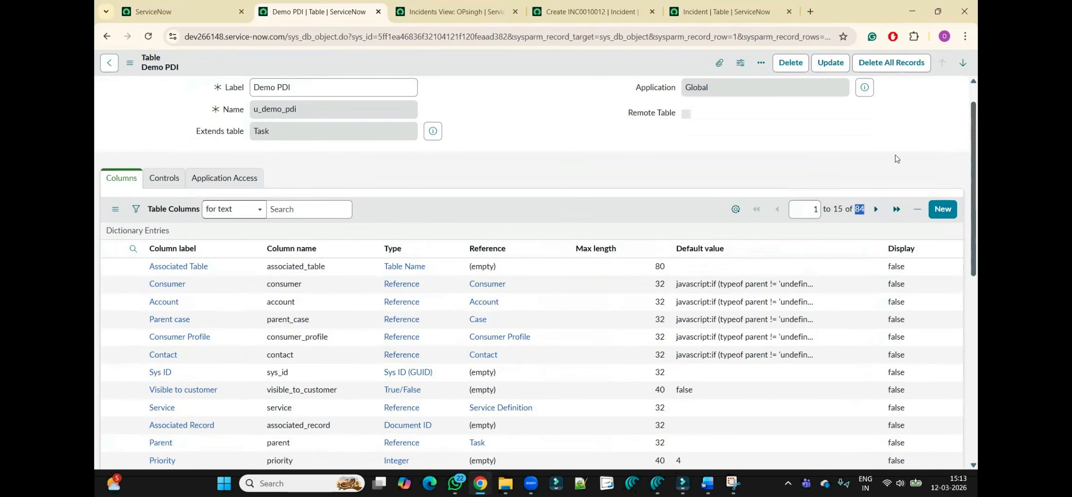
double_click(285, 138)
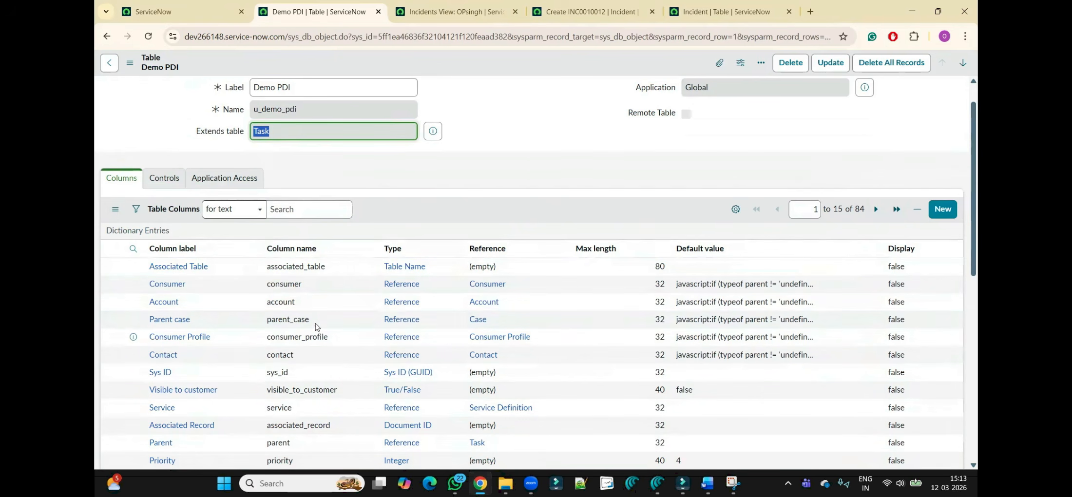
Step: Add the Table field after Column name in the table columns list, and examine which source table each column belongs to
left_click(735, 210)
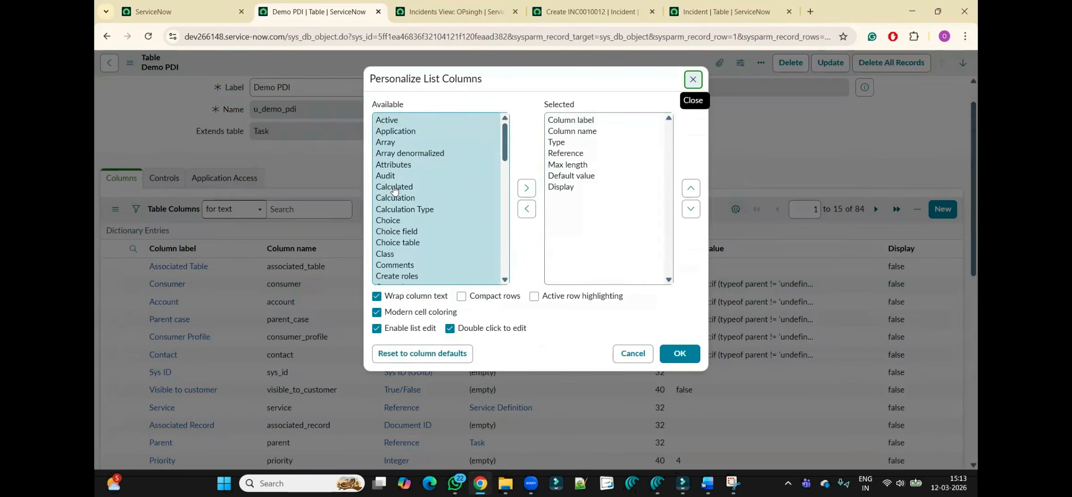
left_click(395, 190)
key("t")
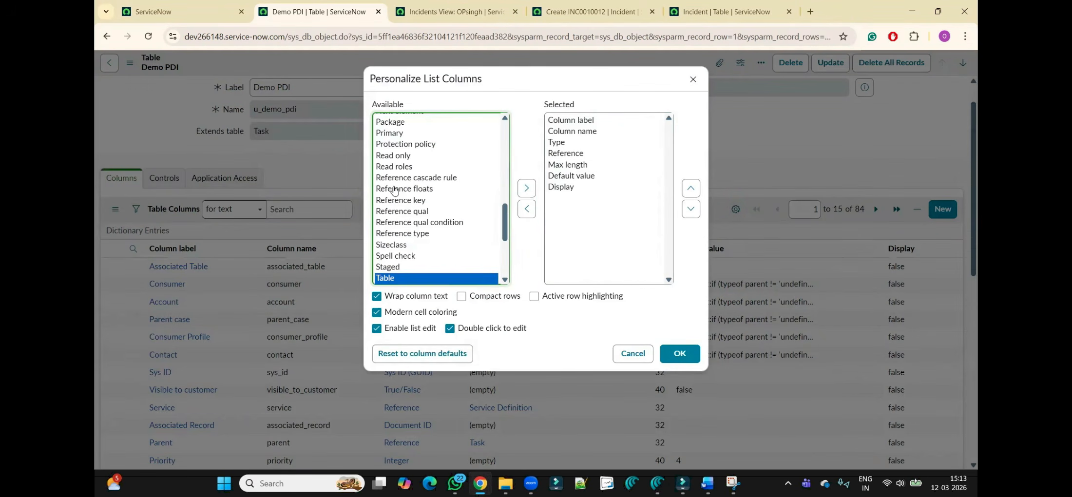
left_click(527, 188)
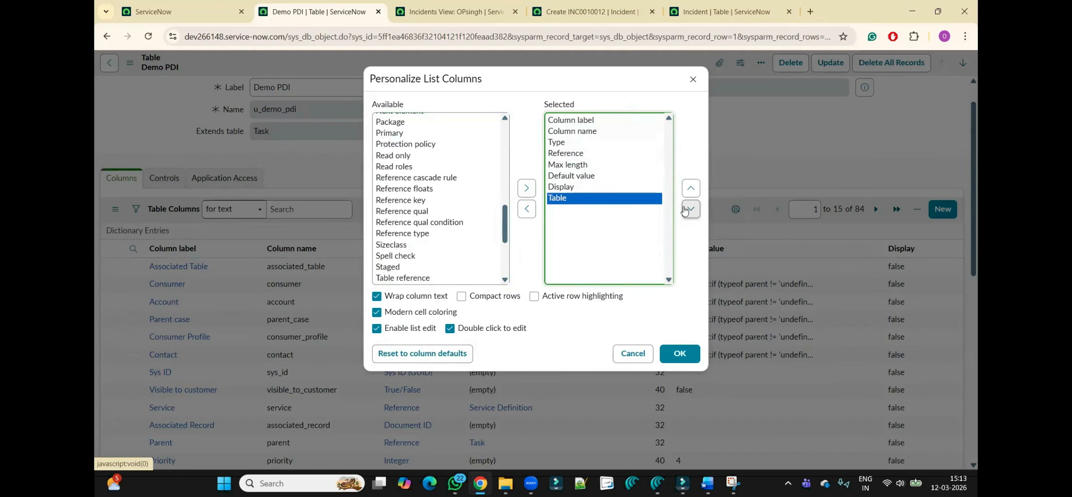
left_click(691, 189)
left_click(691, 189)
left_click(691, 189)
left_click(691, 189)
left_click(692, 189)
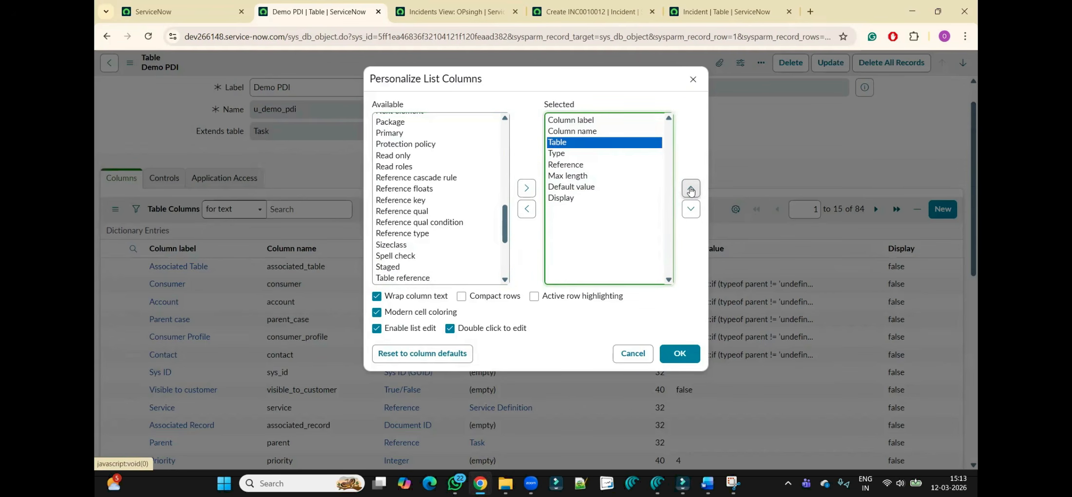
left_click(680, 353)
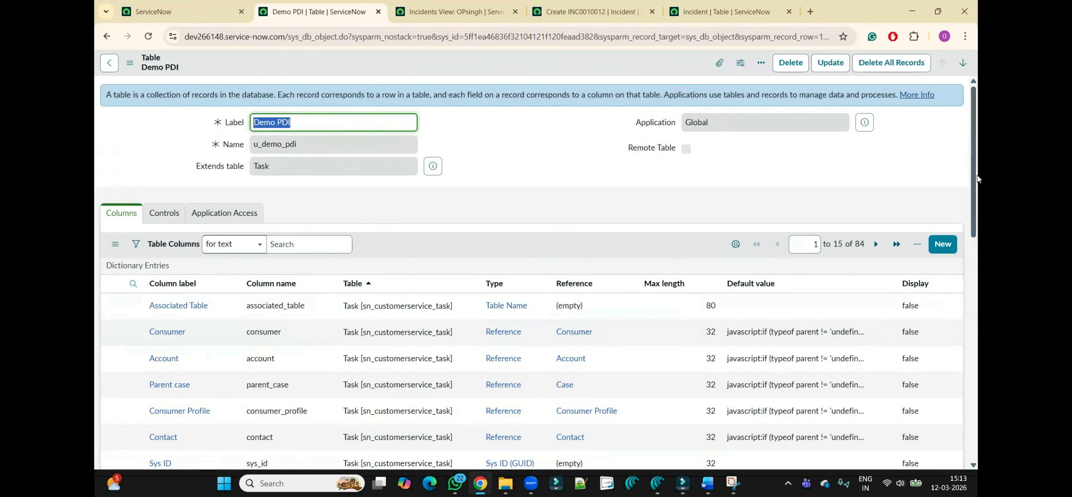
scroll(969, 153, "down", 5)
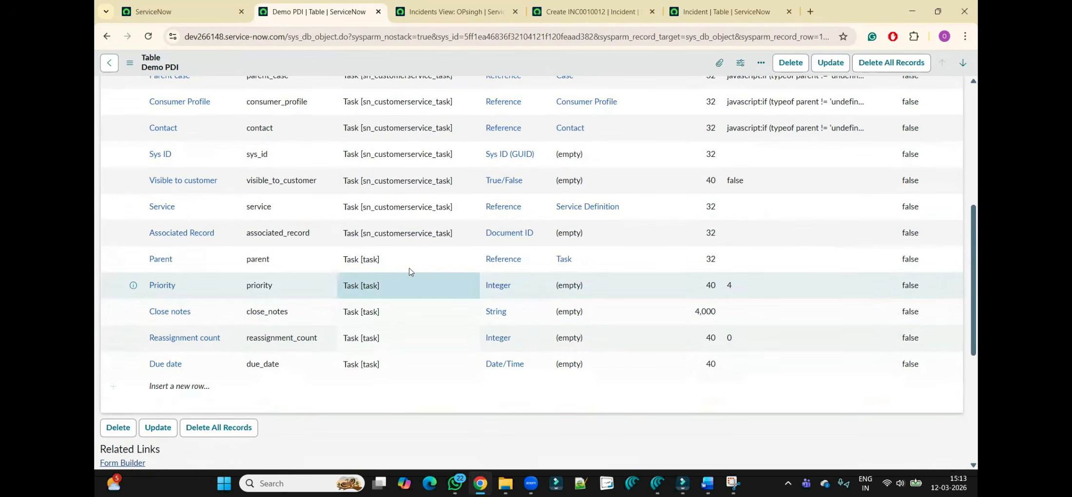
left_click_drag(345, 258, 406, 367)
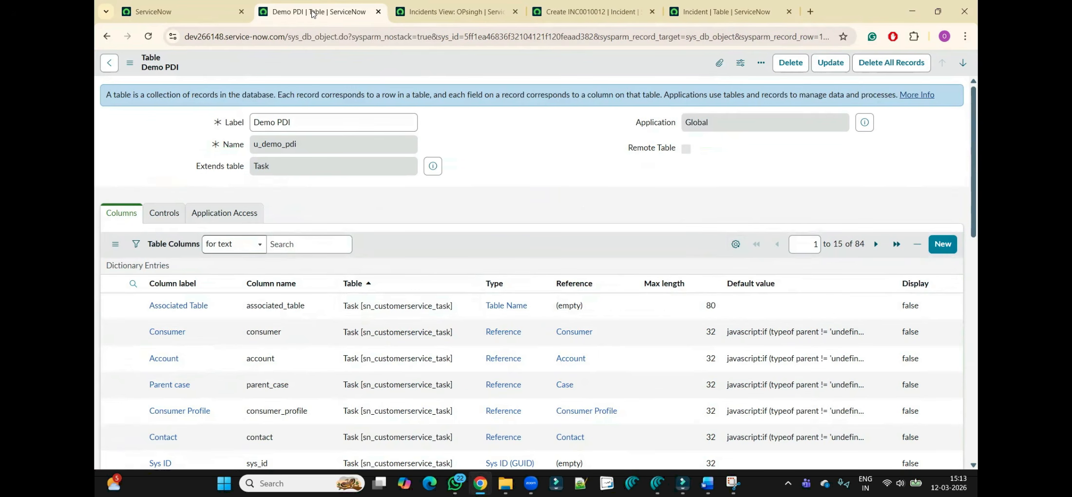
Step: Duplicate the Demo PDI browser page, and open the record of the table it extends to examine that table's name
right_click(311, 14)
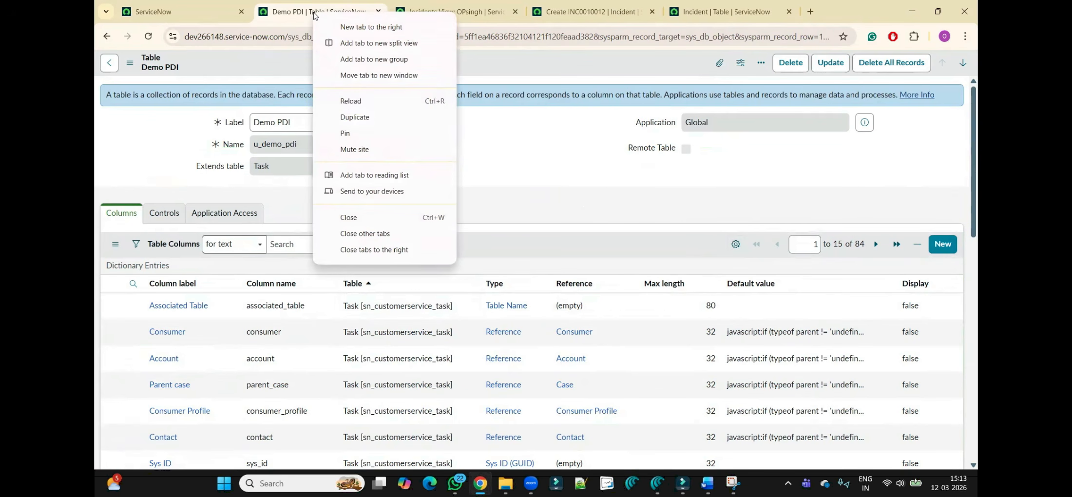
left_click(355, 117)
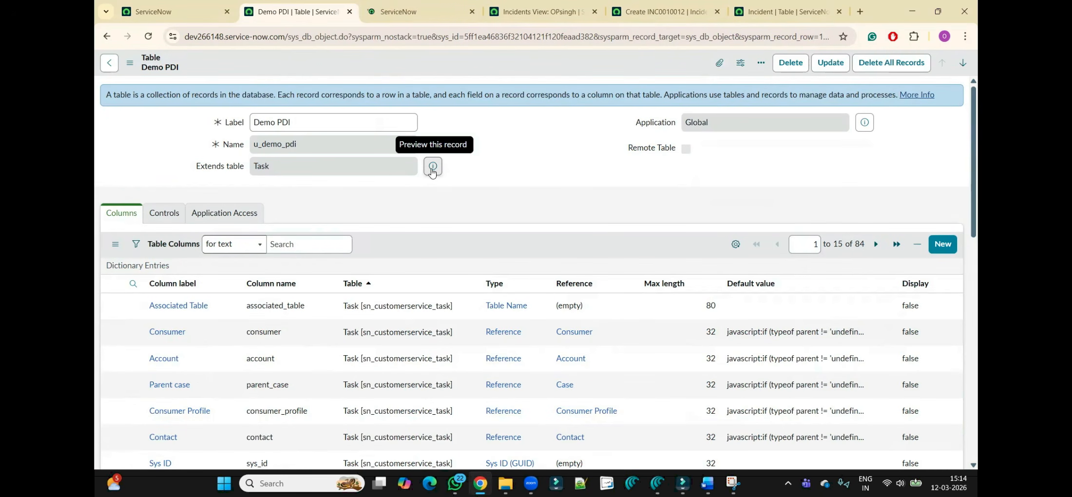
left_click(432, 171)
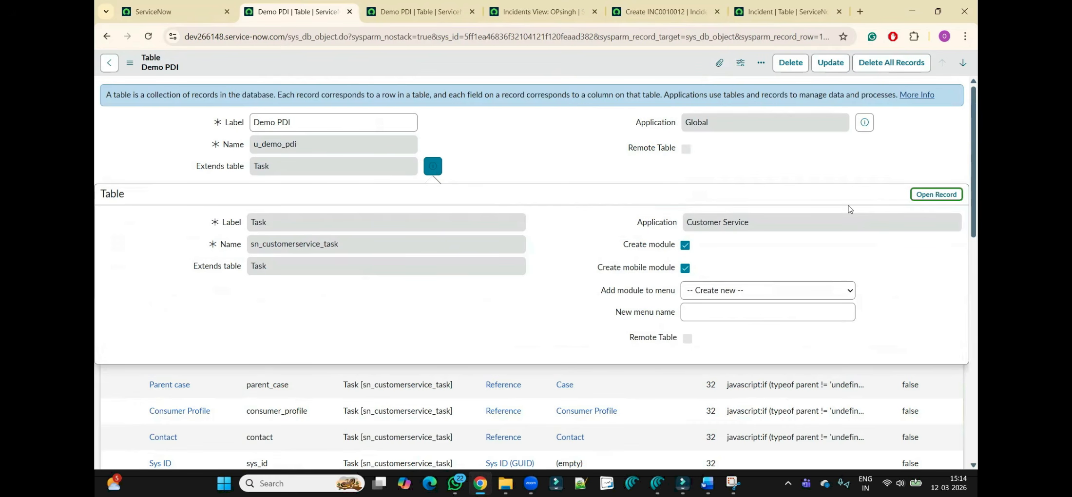
left_click(936, 194)
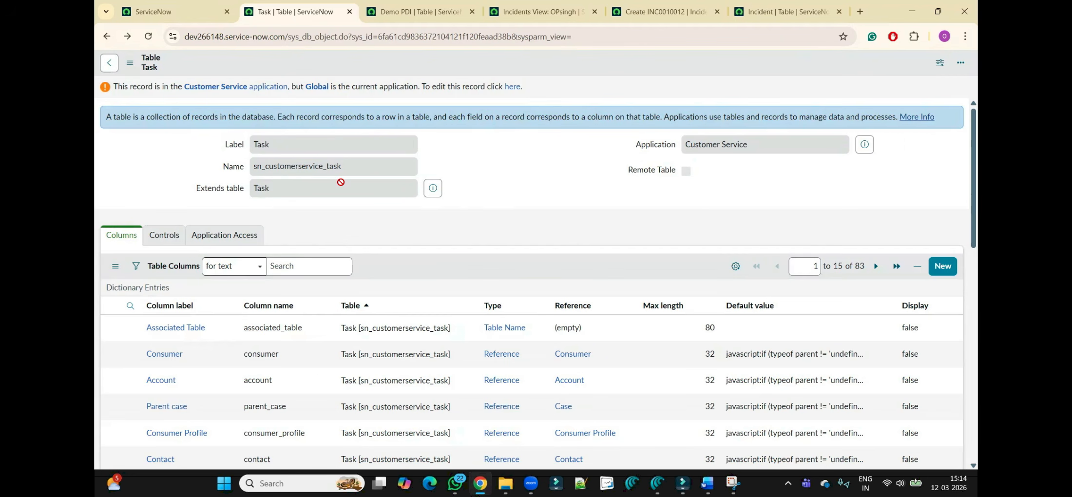
double_click(292, 166)
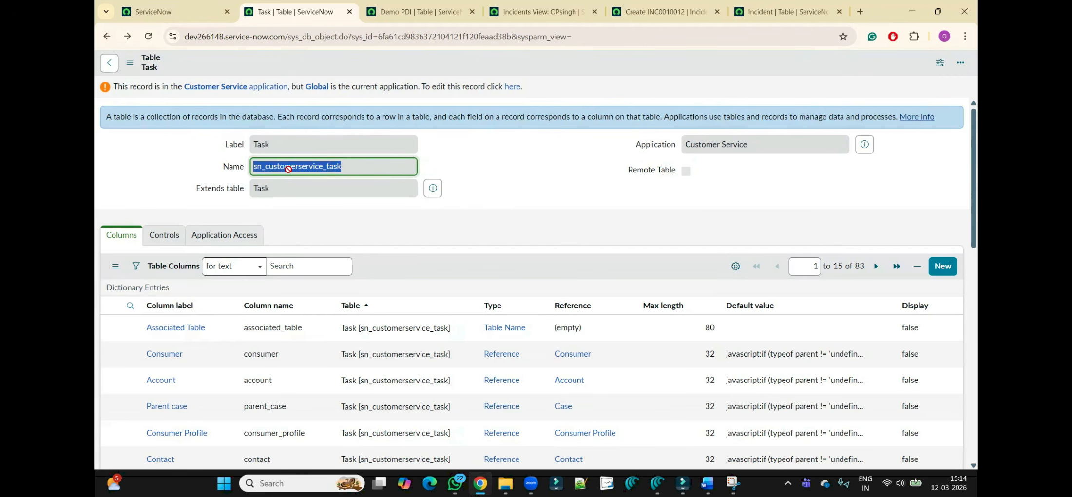
left_click(349, 169)
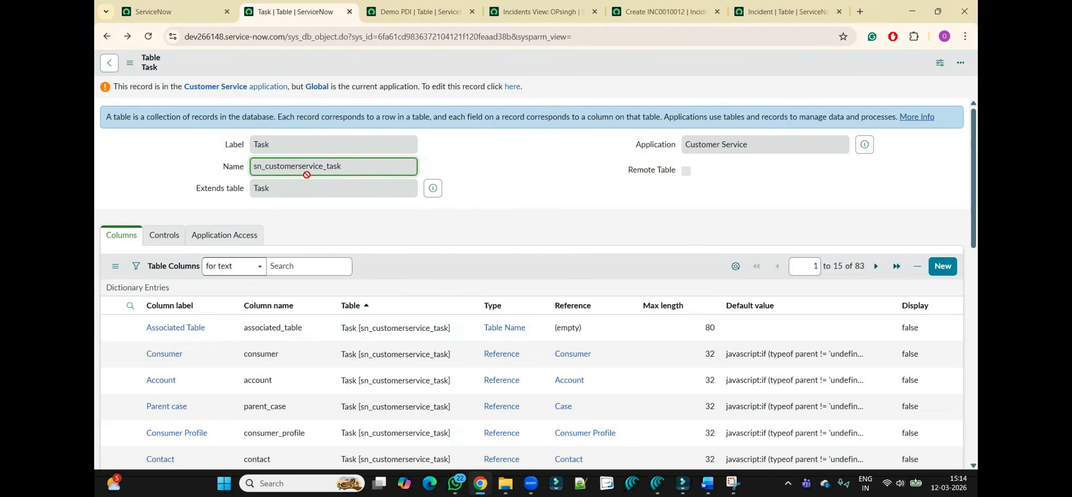
Step: Open the base table extended by sn_customerservice_task, check its name, and return to the Customer Service Task record
left_click(435, 191)
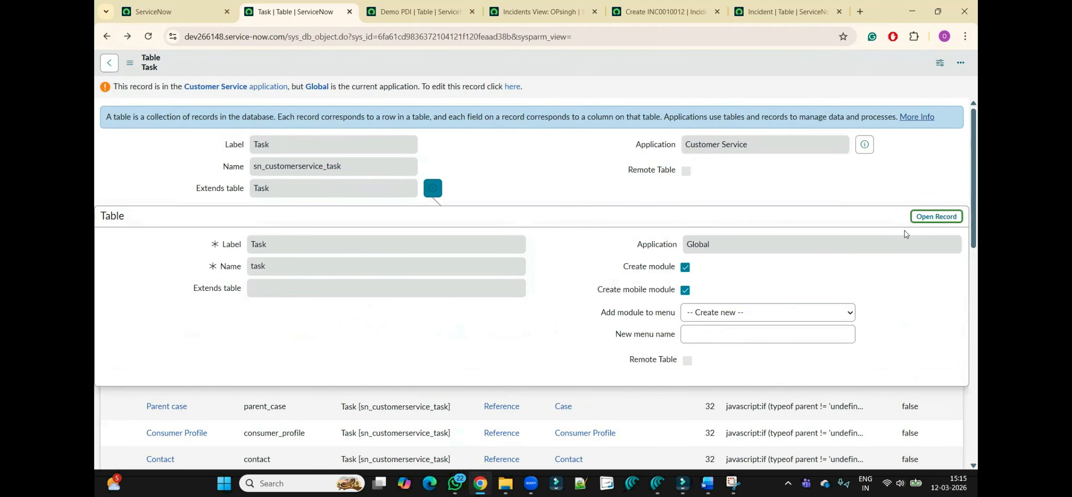
left_click(936, 216)
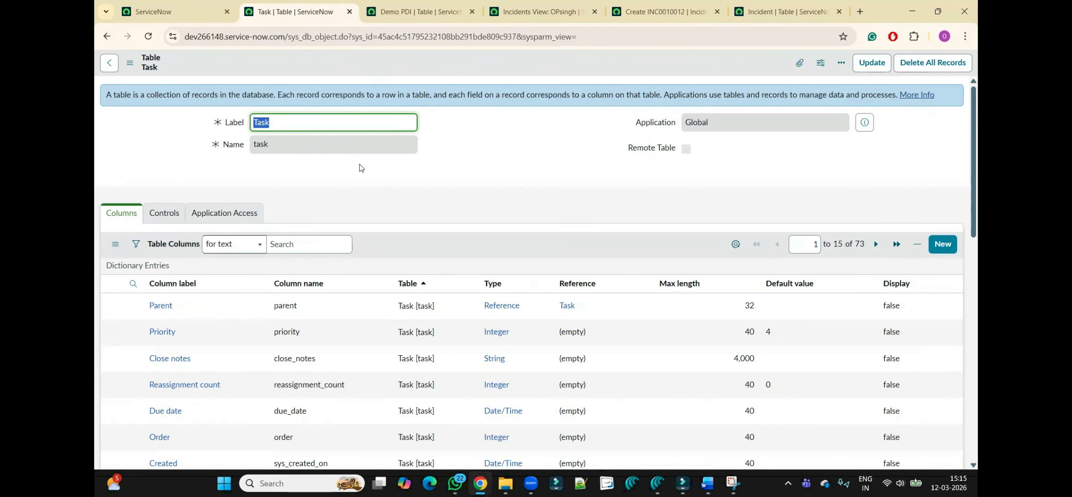
left_click(361, 168)
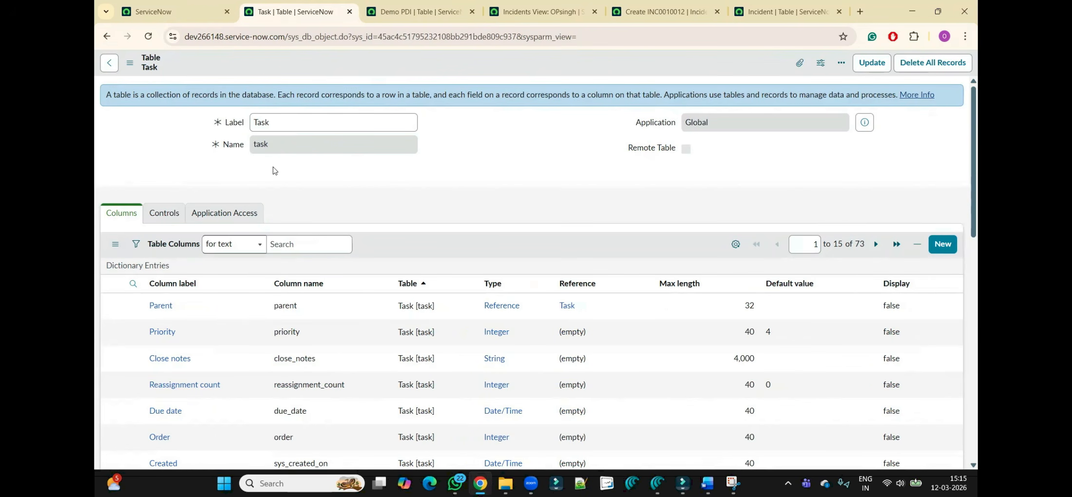
double_click(261, 144)
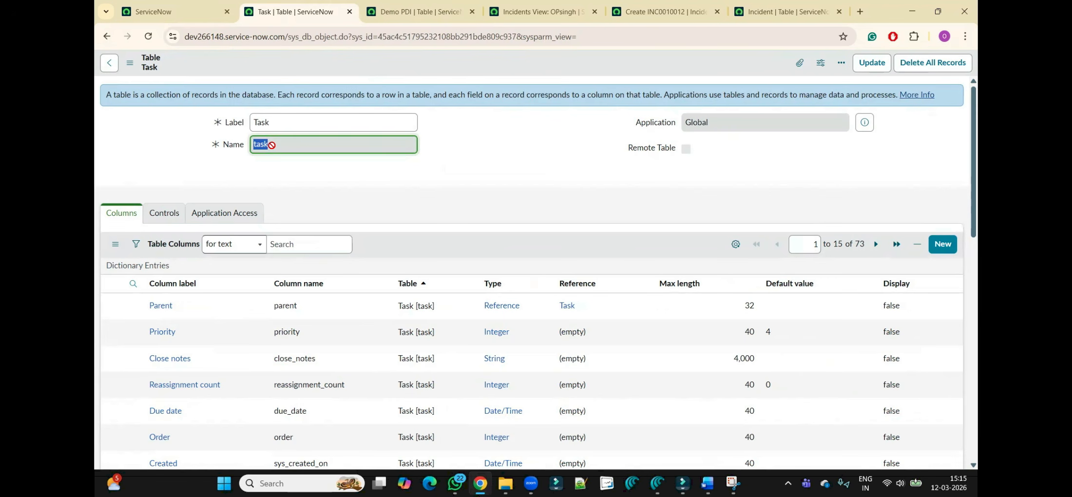
left_click(107, 36)
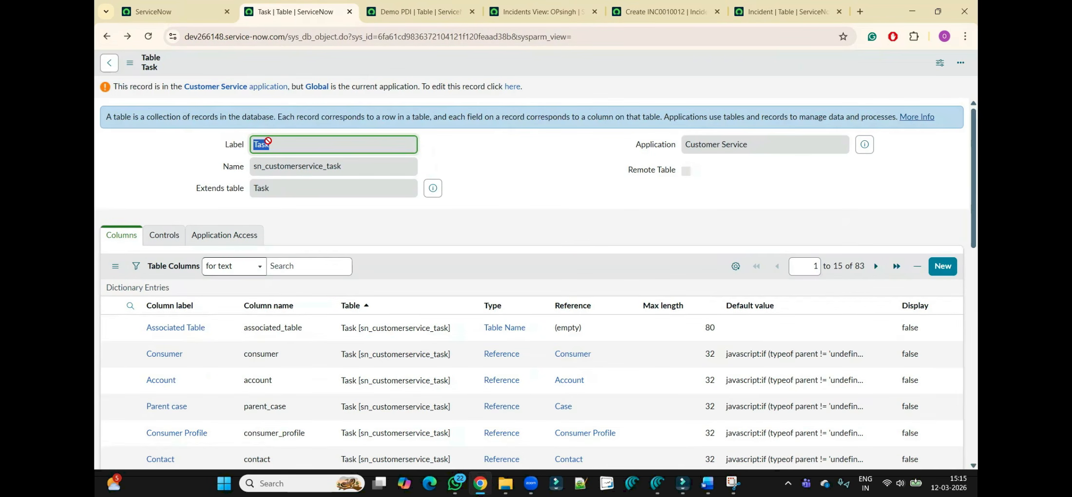
left_click(274, 188)
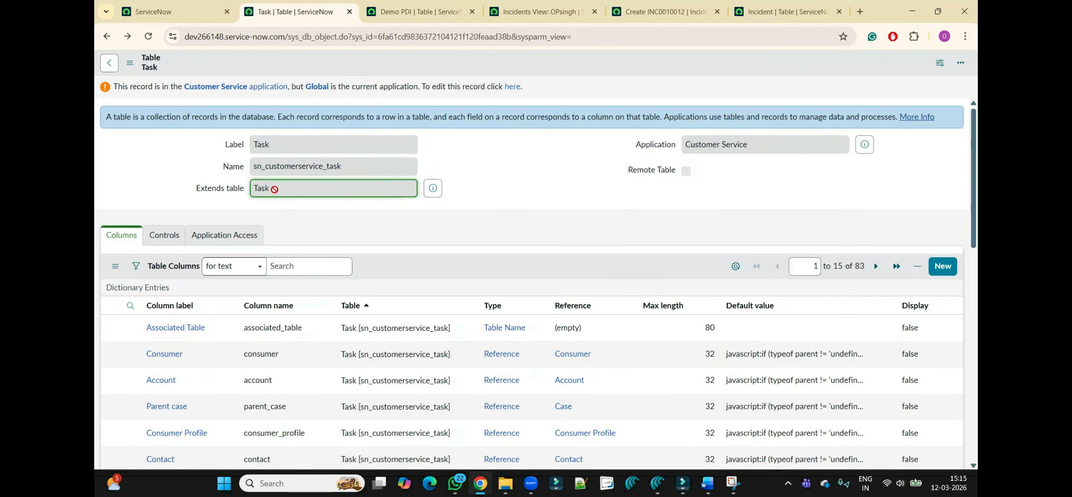
Step: Return to the Demo PDI record and compare its columns inherited from sn_customerservice_task with those inherited from task
left_click(422, 7)
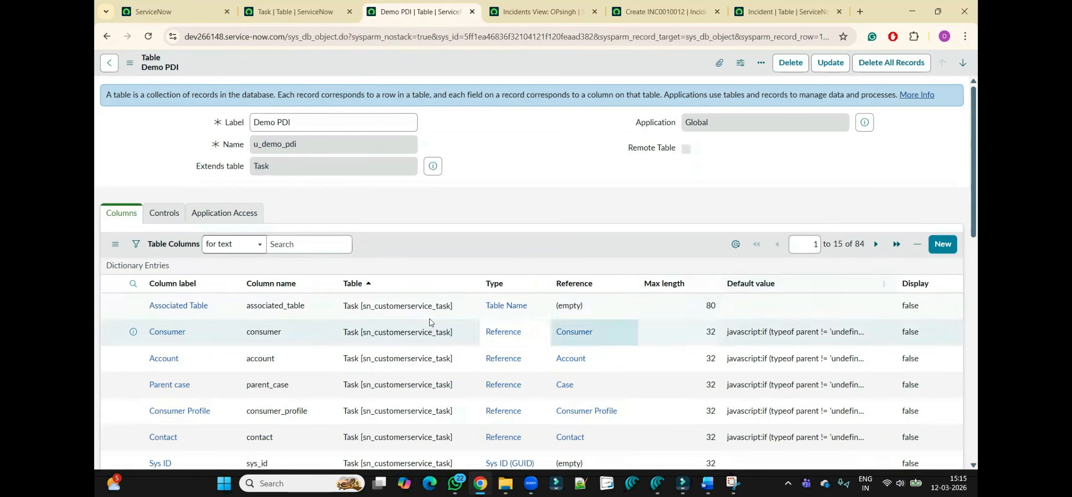
left_click_drag(343, 307, 454, 317)
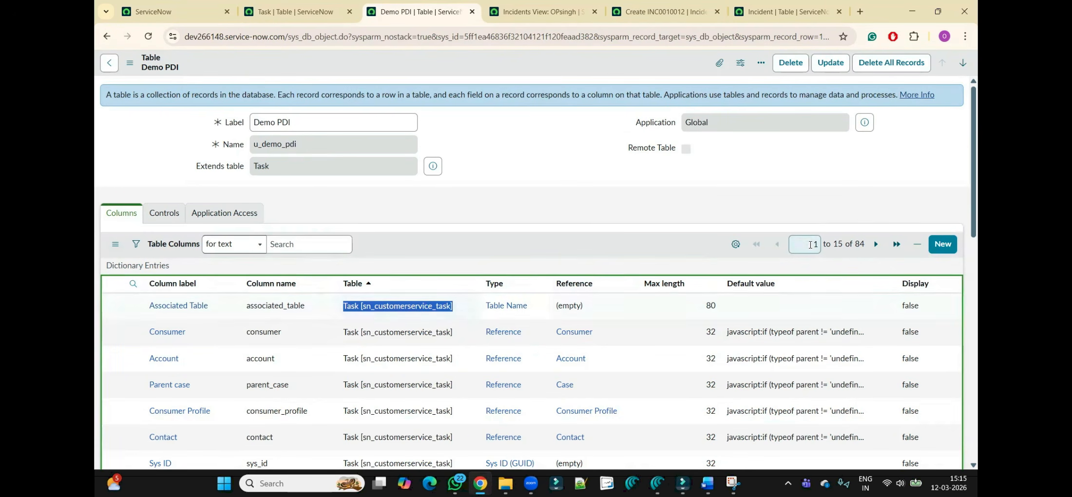
scroll(977, 144, "down", 7)
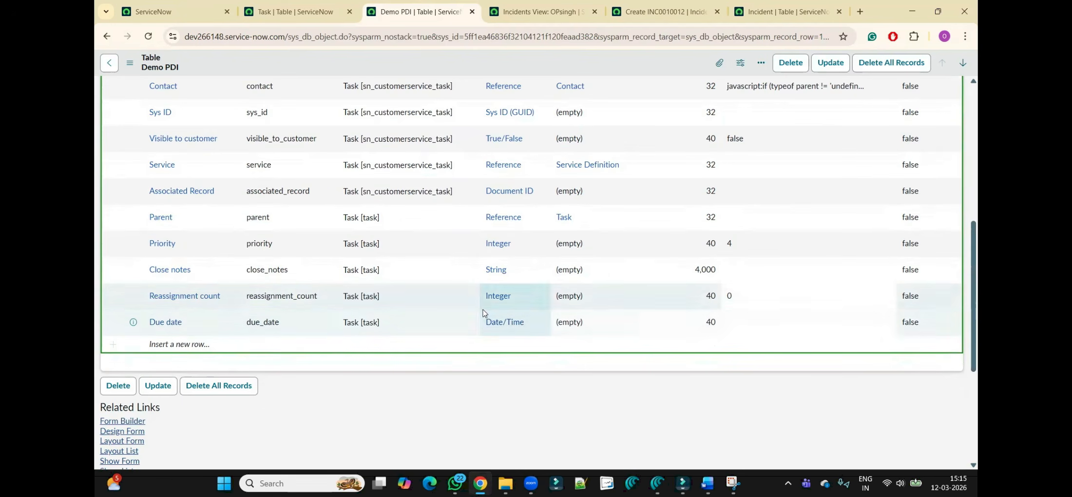
left_click_drag(382, 307, 339, 306)
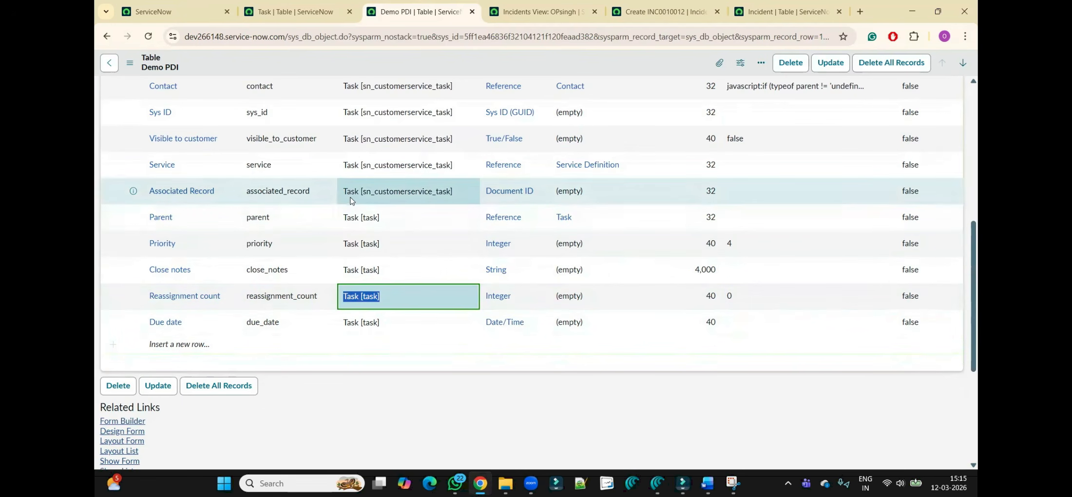
left_click_drag(345, 195, 458, 196)
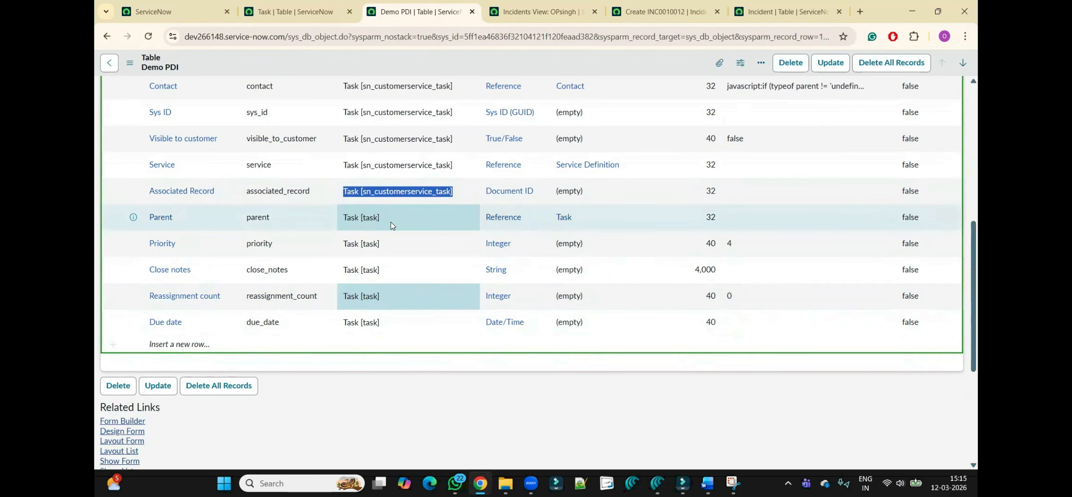
left_click_drag(382, 220, 343, 224)
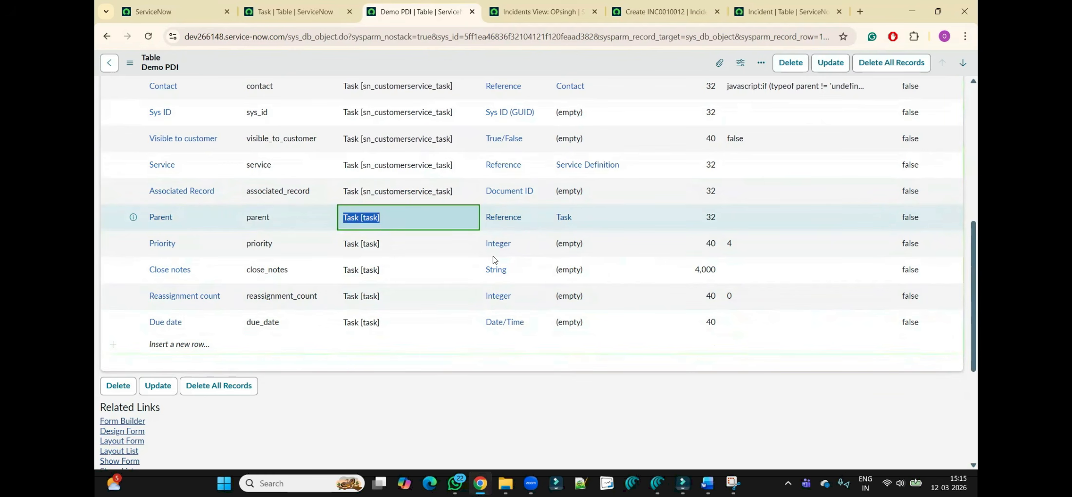
Step: Recheck the table that Demo PDI extends, and review its controls and application access settings
left_click_drag(976, 313, 975, 169)
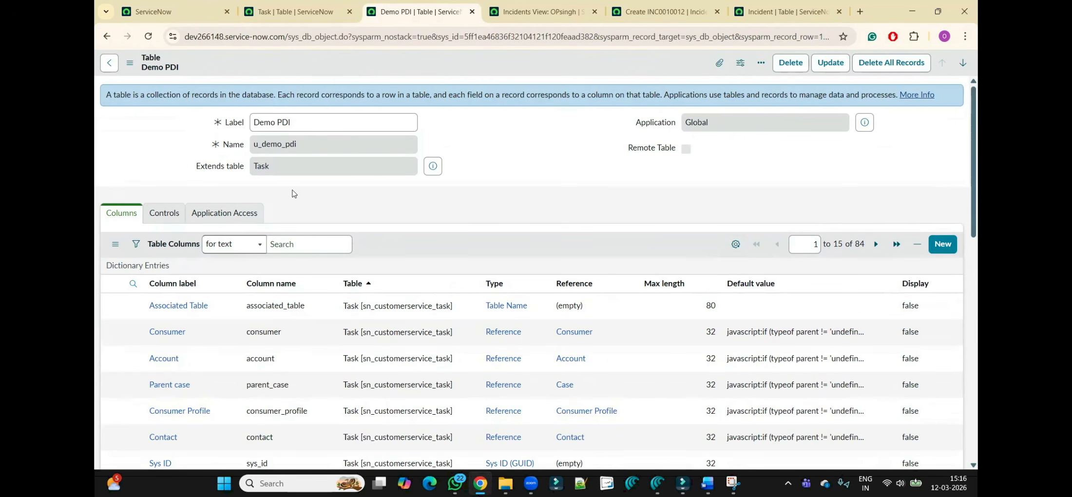
double_click(305, 167)
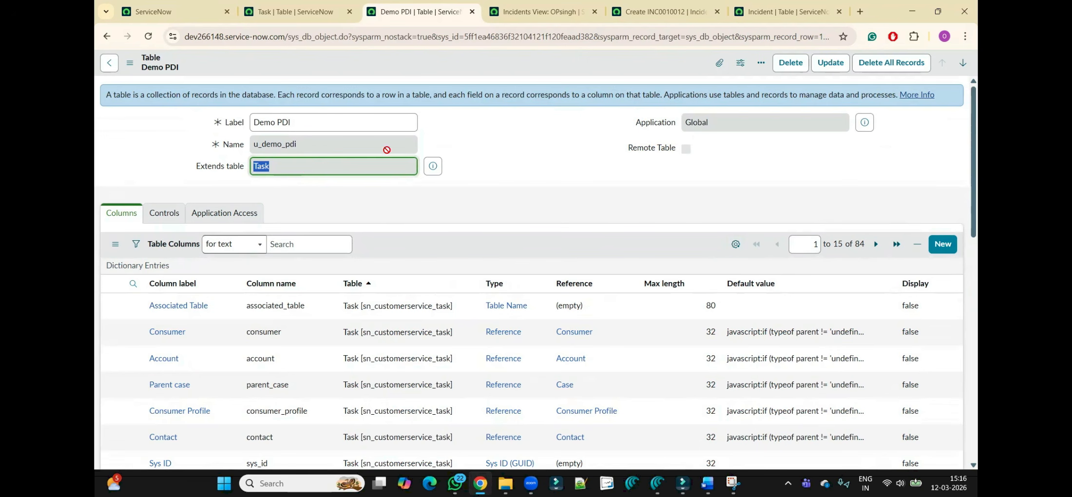
left_click(505, 147)
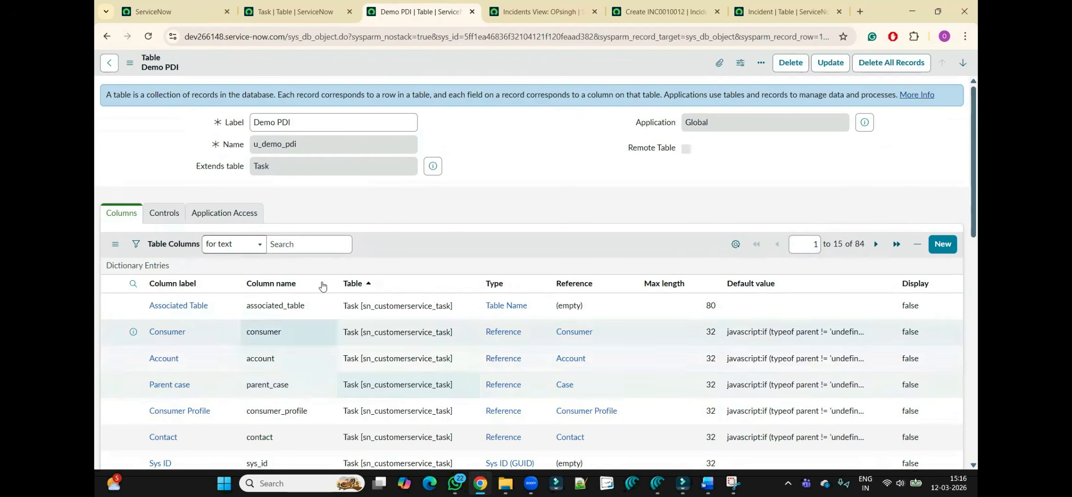
left_click(179, 217)
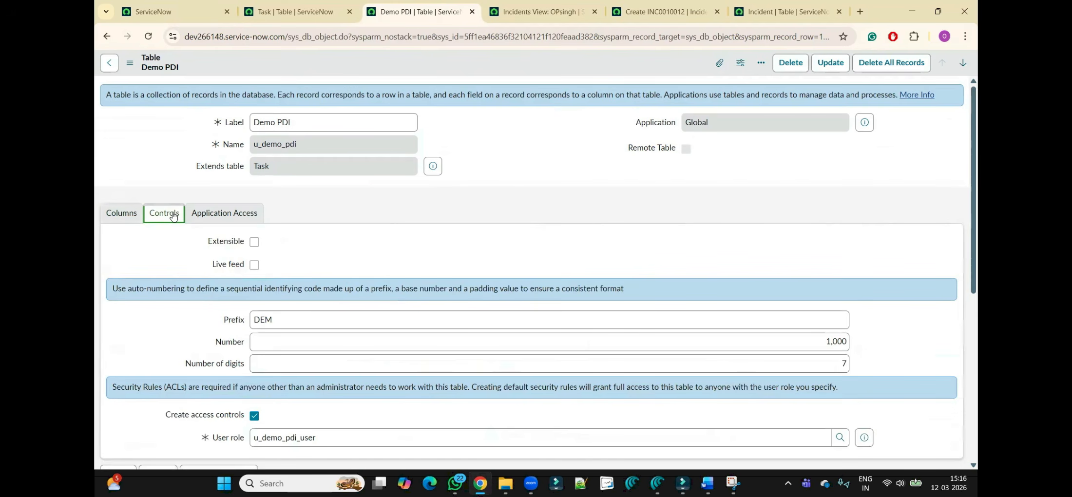
left_click(208, 214)
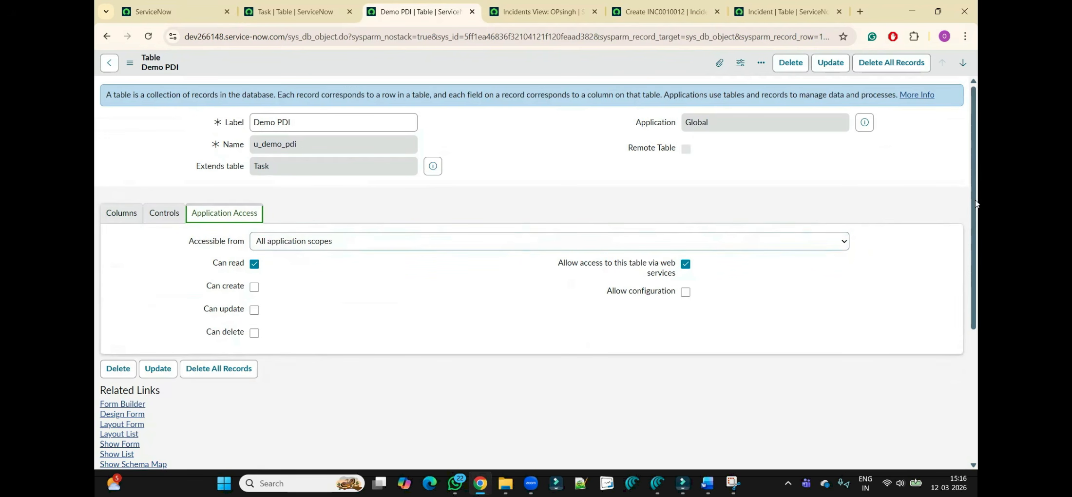
Step: Show the Demo PDI table's form from its related links, and examine the heading of the new record
left_click_drag(977, 198, 977, 314)
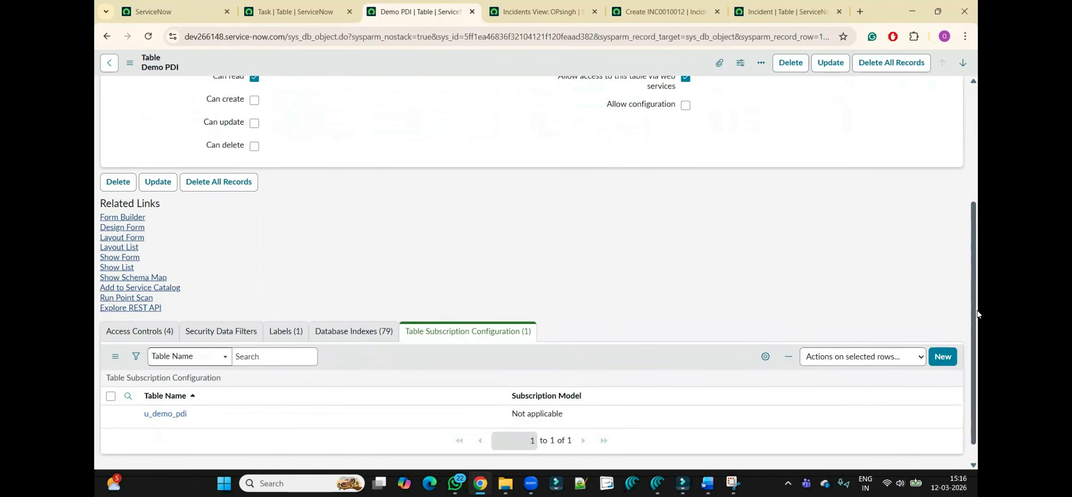
left_click(124, 260)
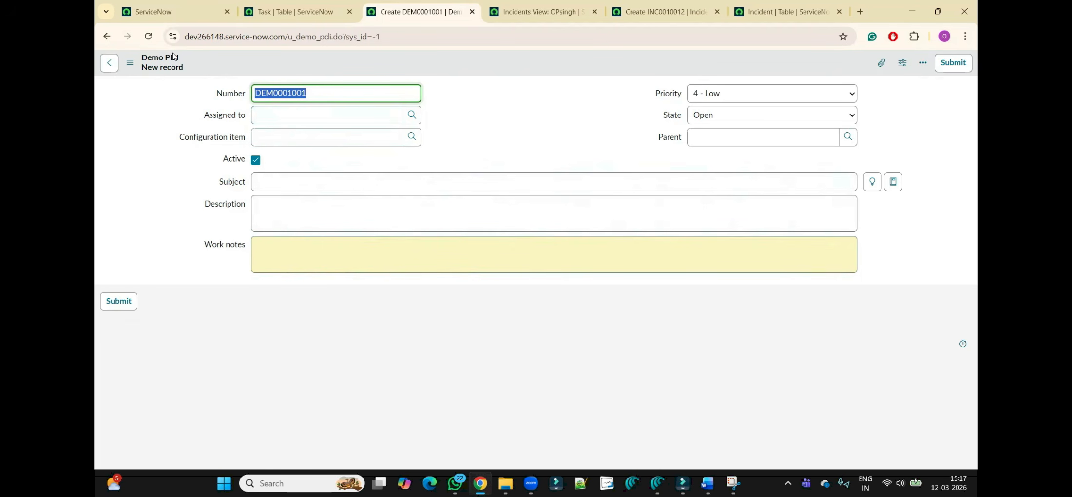
left_click_drag(181, 58, 149, 64)
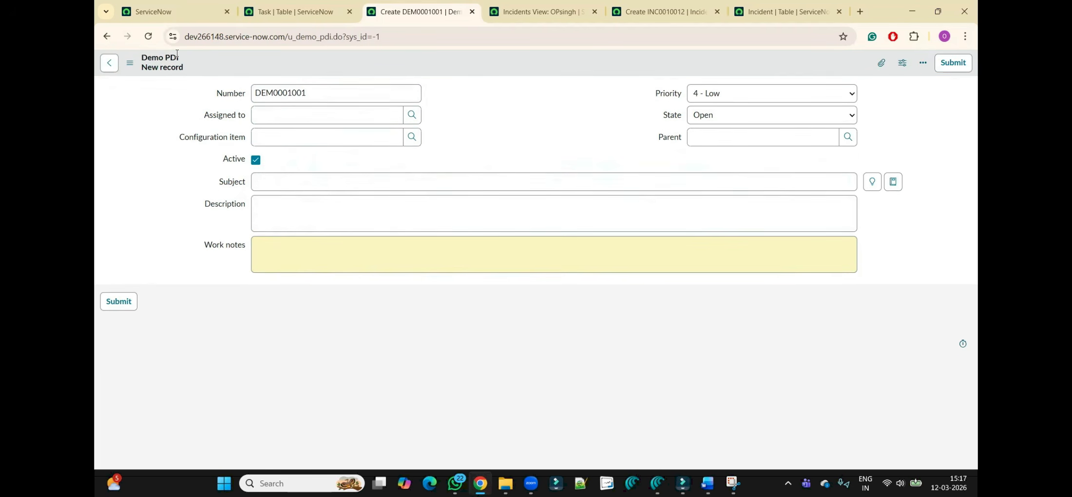
Step: Assign the new Demo PDI record to the first listed user and select *BOW-IBM as its configuration item
left_click(289, 94)
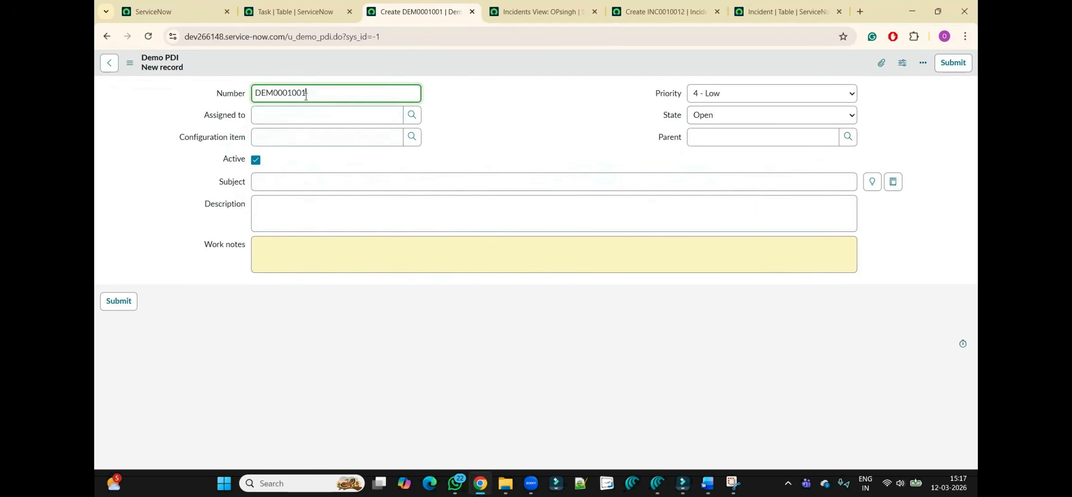
left_click(497, 163)
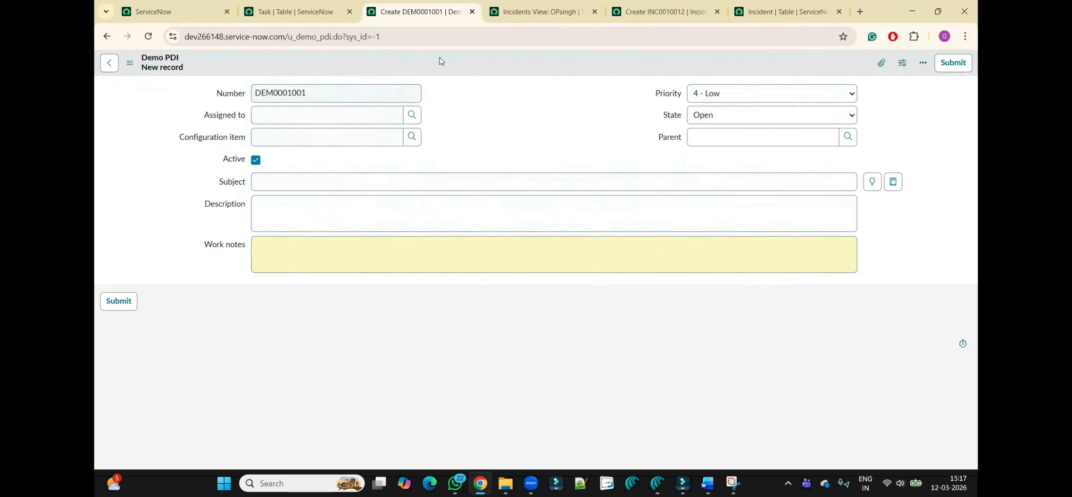
left_click(413, 118)
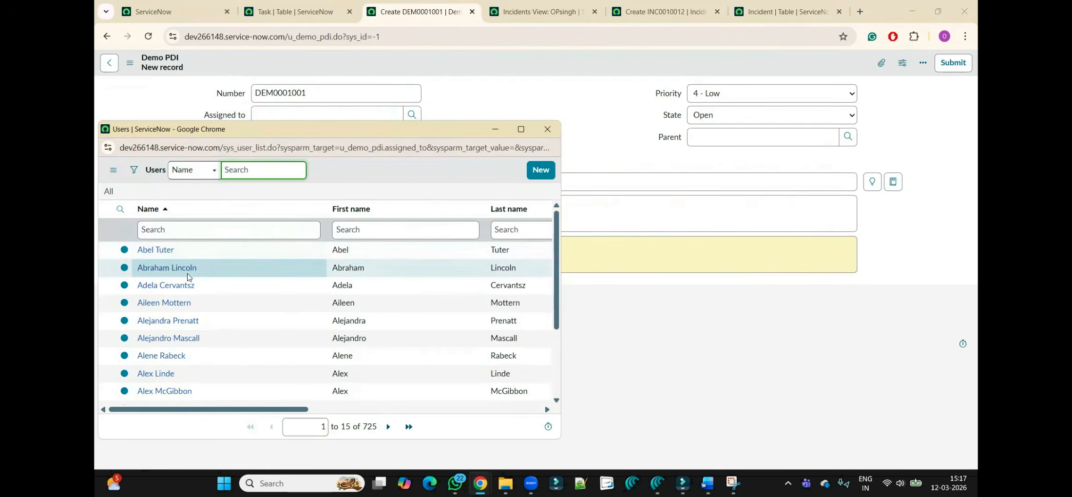
left_click(159, 252)
left_click(413, 138)
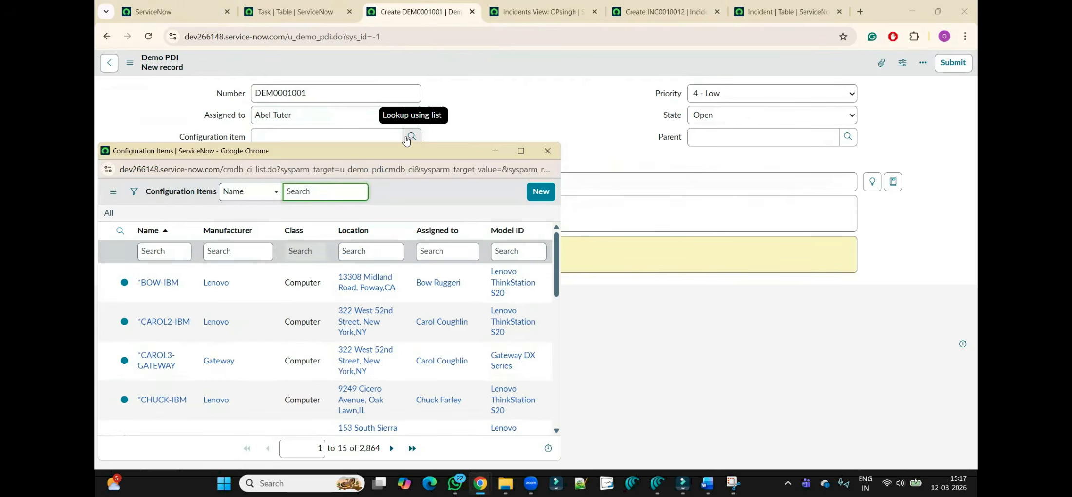
left_click(160, 284)
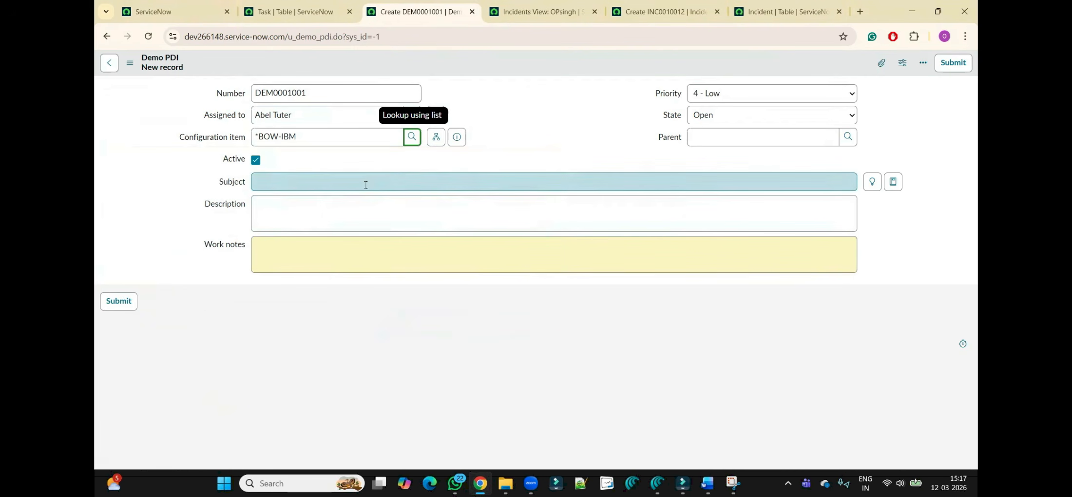
Step: Enter "My first table record" as the subject and description, and submit the new Demo PDI record
left_click(368, 181)
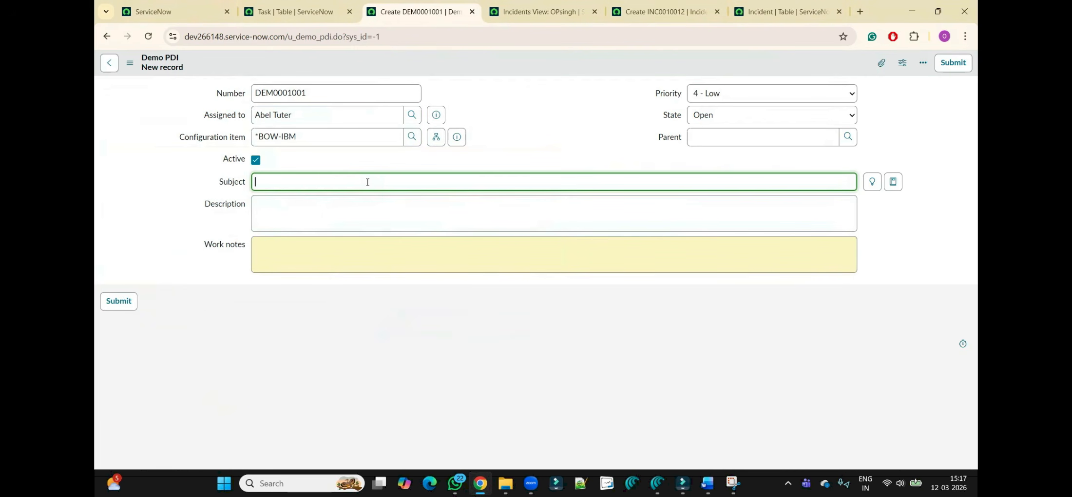
type("My first table record")
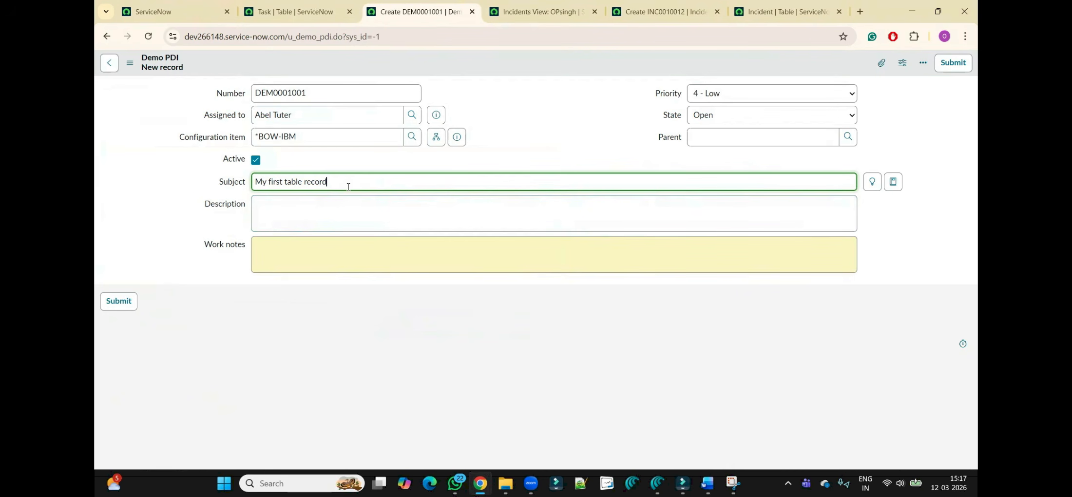
triple_click(348, 187)
left_click_drag(348, 187, 342, 202)
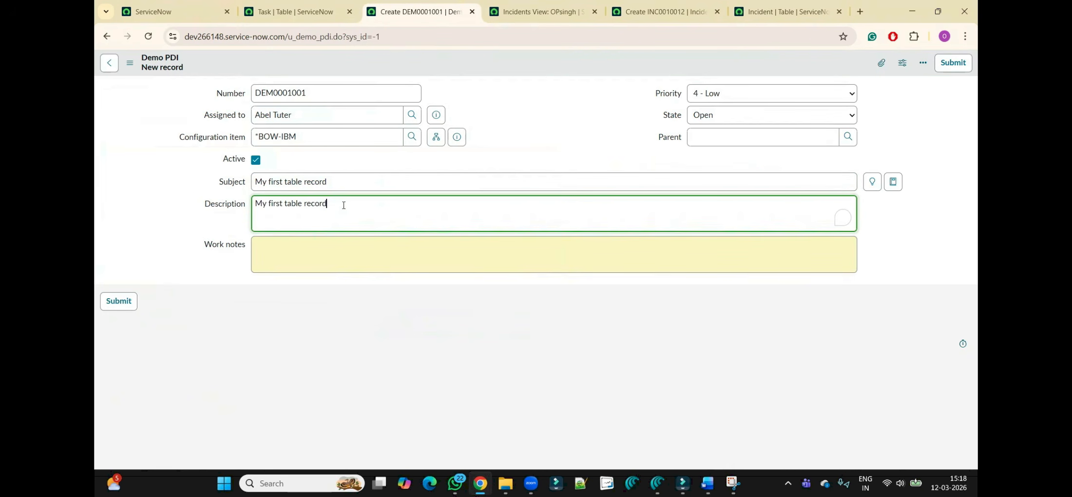
left_click(582, 108)
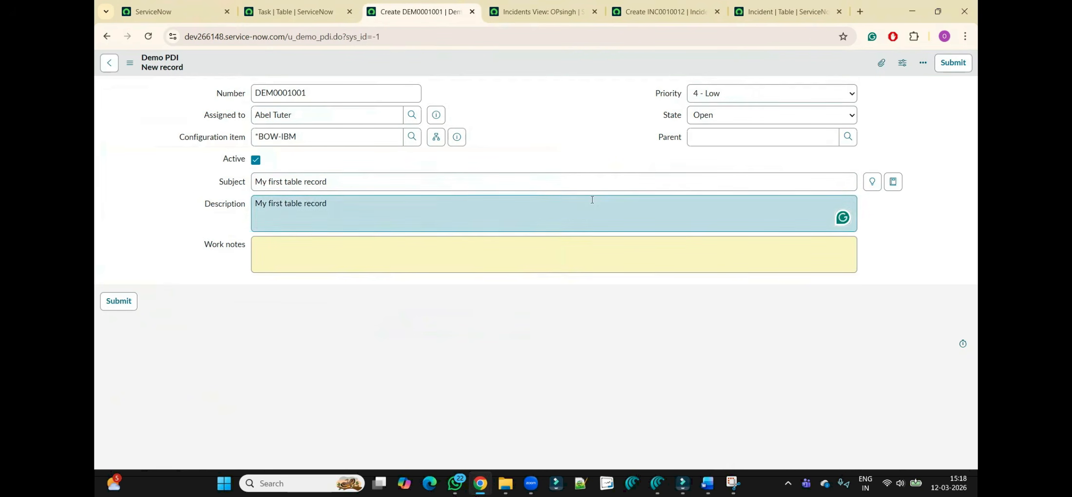
right_click(548, 62)
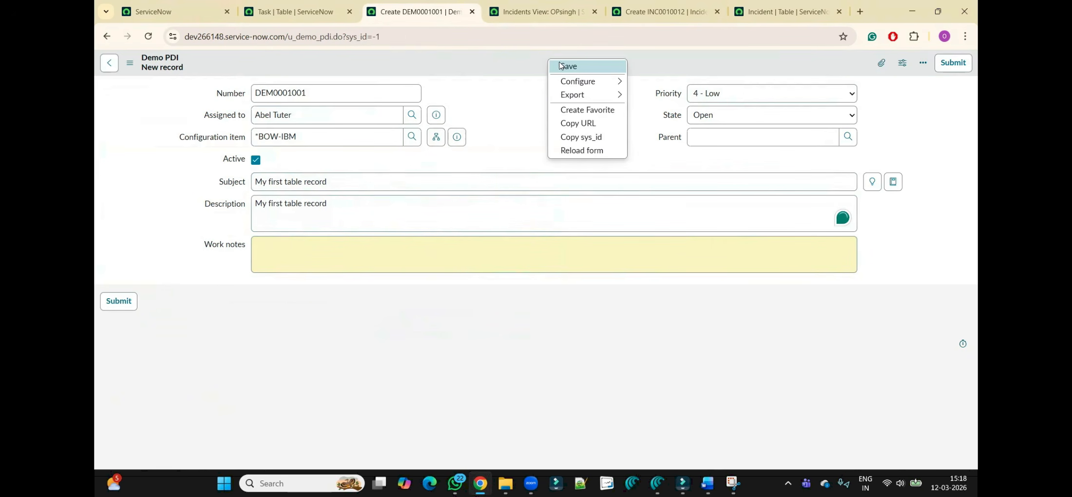
left_click(953, 69)
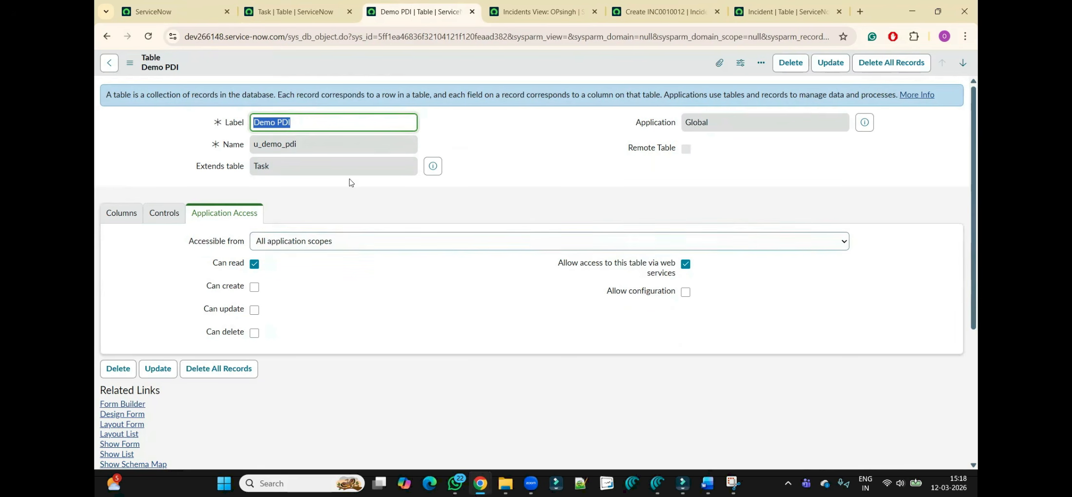
Step: Copy the Demo PDI table's name, u_demo_pdi, and look over the table's related links
key("Tab")
key("ctrl+c")
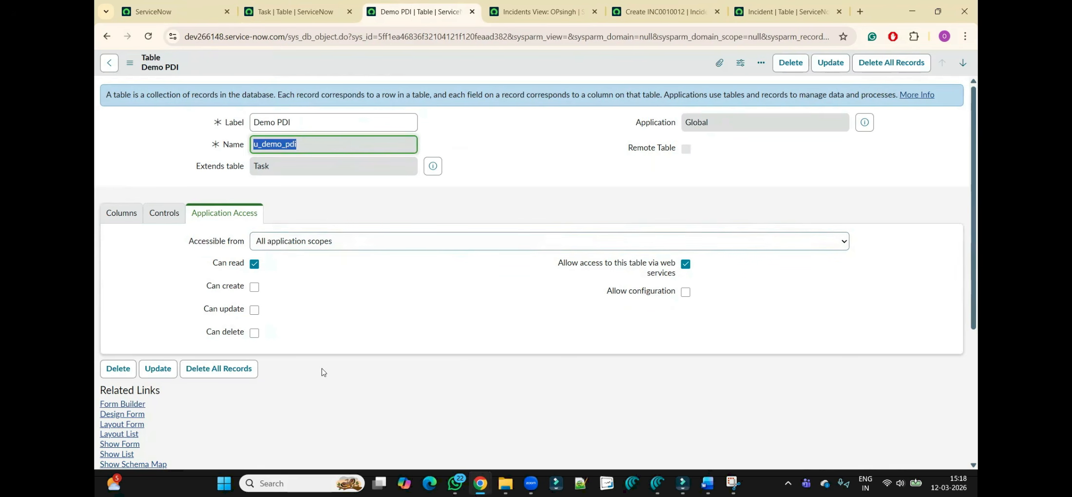
left_click_drag(975, 182, 978, 252)
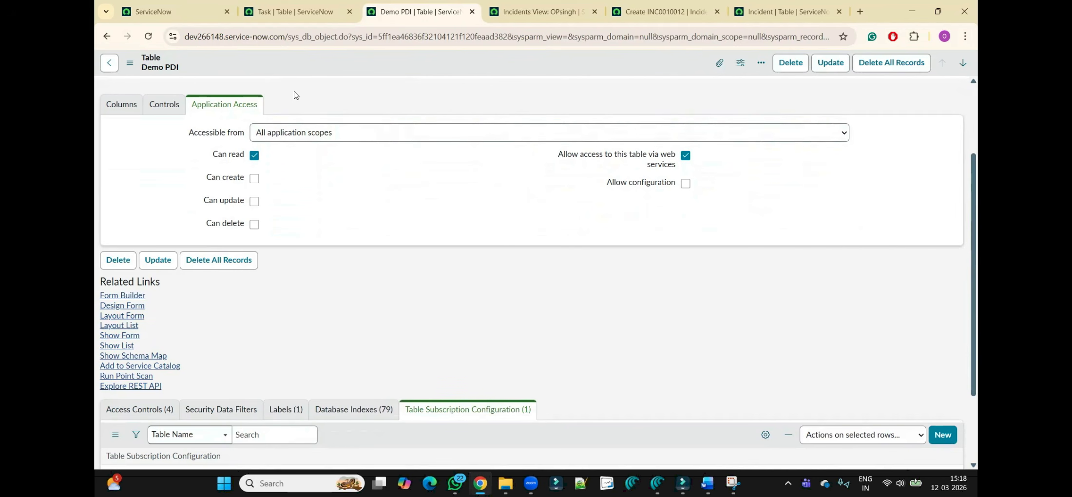
Step: Check the Demo PDI table's controls, filter the application navigator by "demo", and refresh its menu
left_click(187, 12)
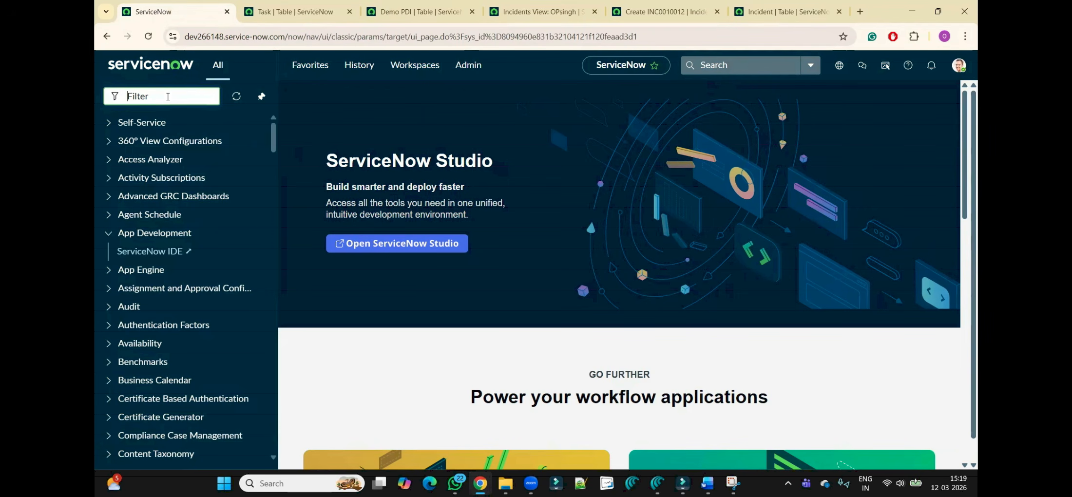
left_click(292, 12)
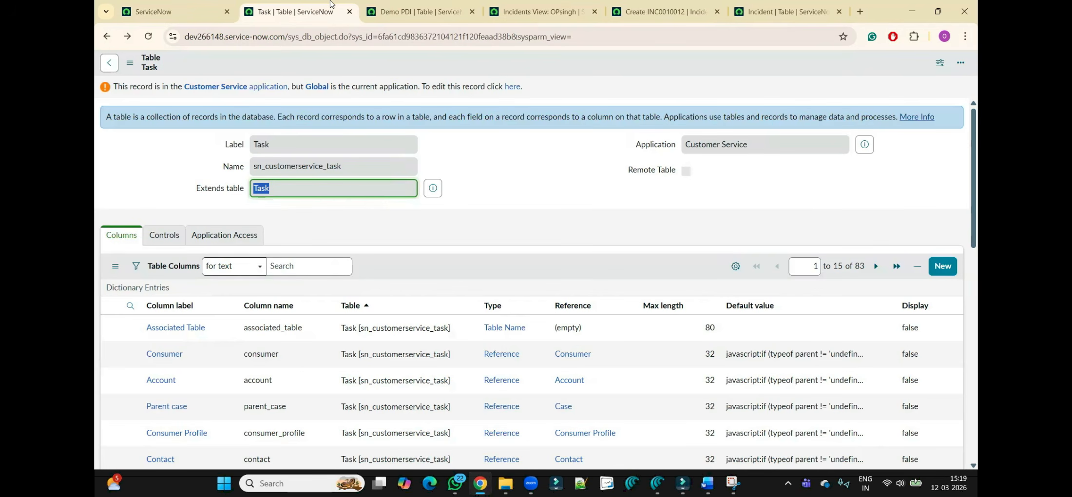
left_click(430, 4)
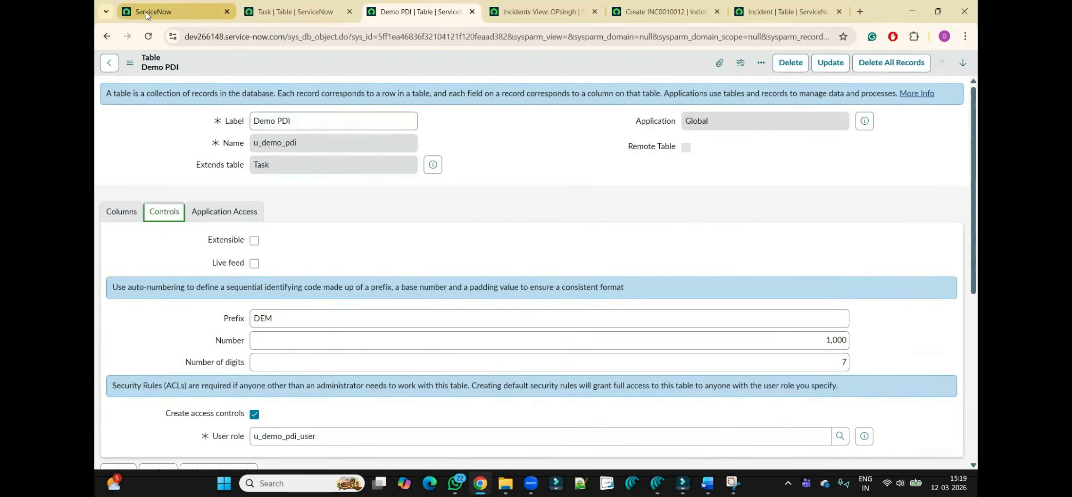
left_click(146, 15)
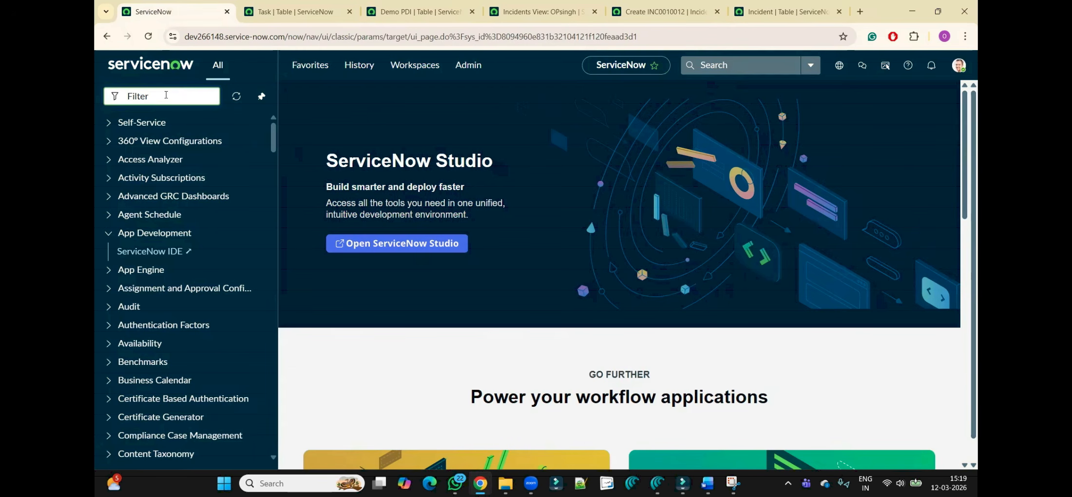
type("demo")
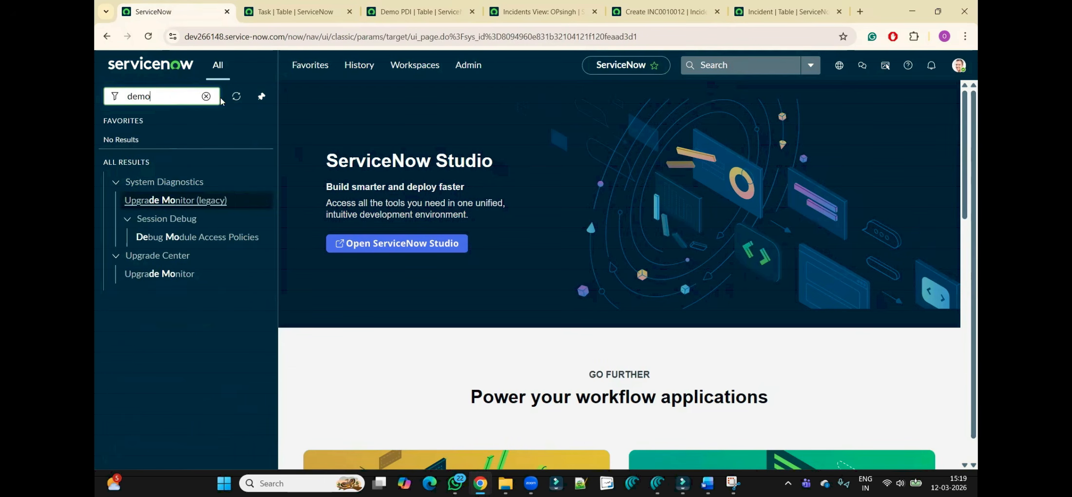
left_click(237, 97)
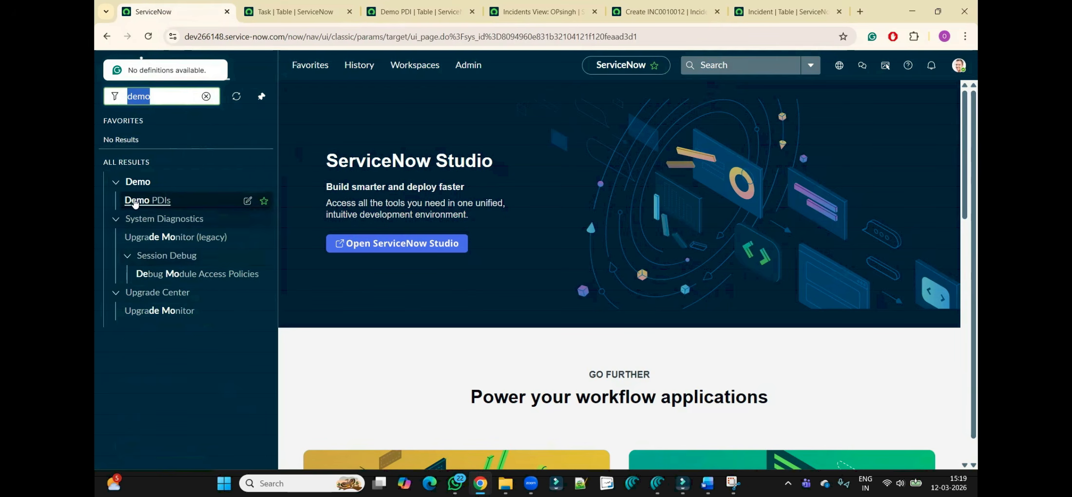
Step: Collapse and expand the Demo application menu, and view its Demo PDIs list in a separate browser tab
left_click(138, 182)
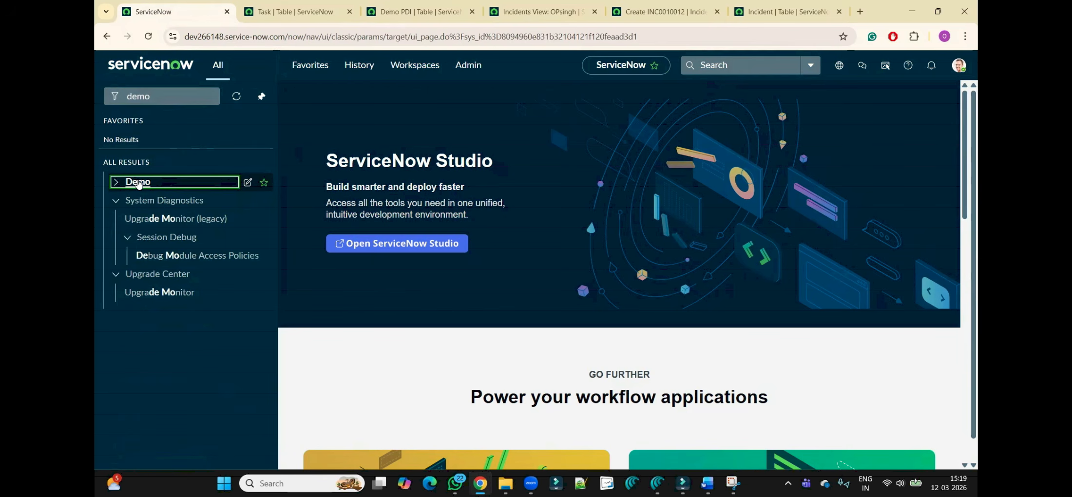
left_click(139, 183)
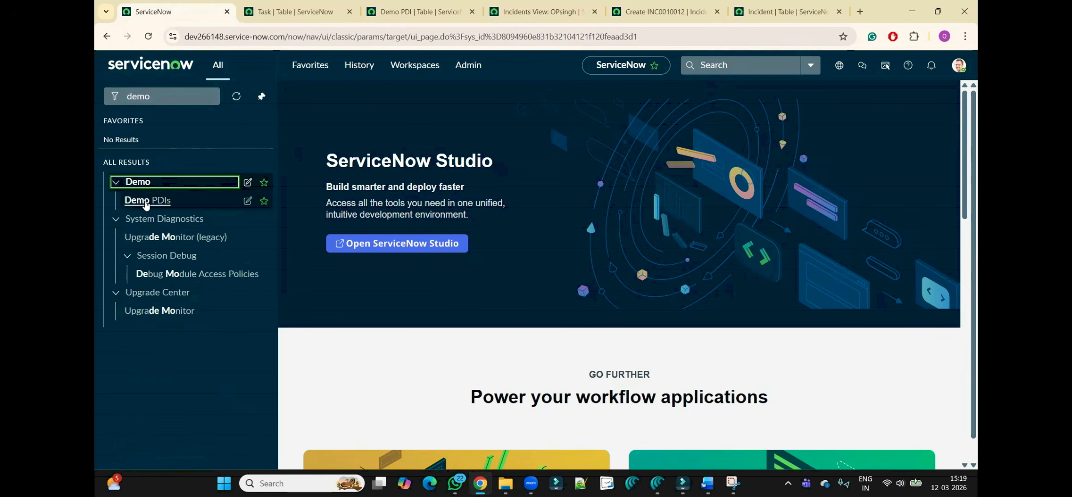
left_click(147, 202, "ctrl")
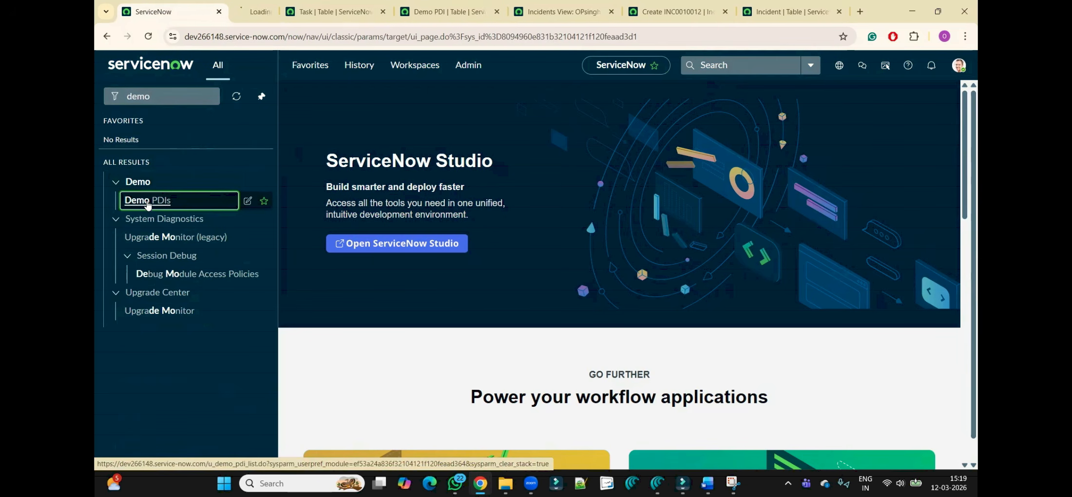
left_click(268, 5)
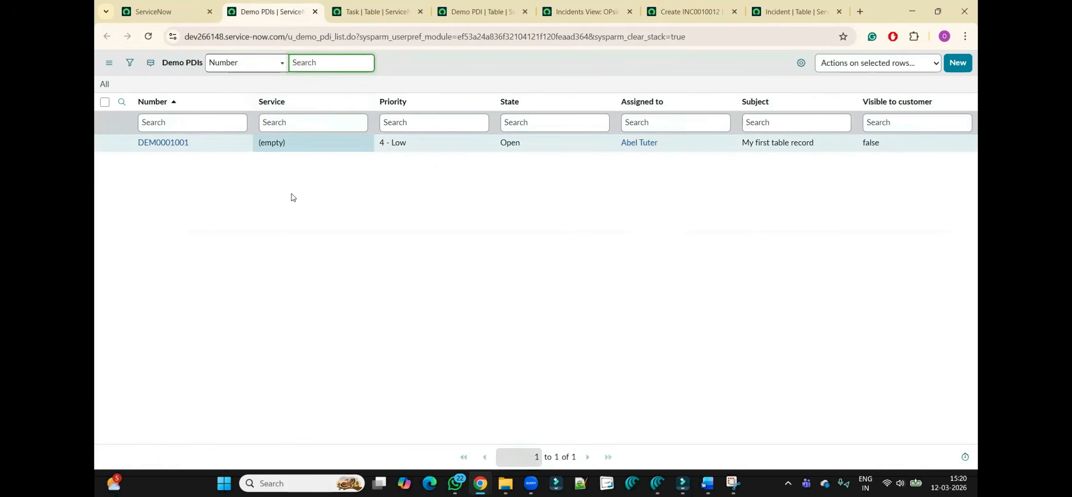
Step: Open the Demo PDIs list in the current browser tab by entering u_demo_pdi.list in the navigator filter
left_click(178, 18)
double_click(158, 95)
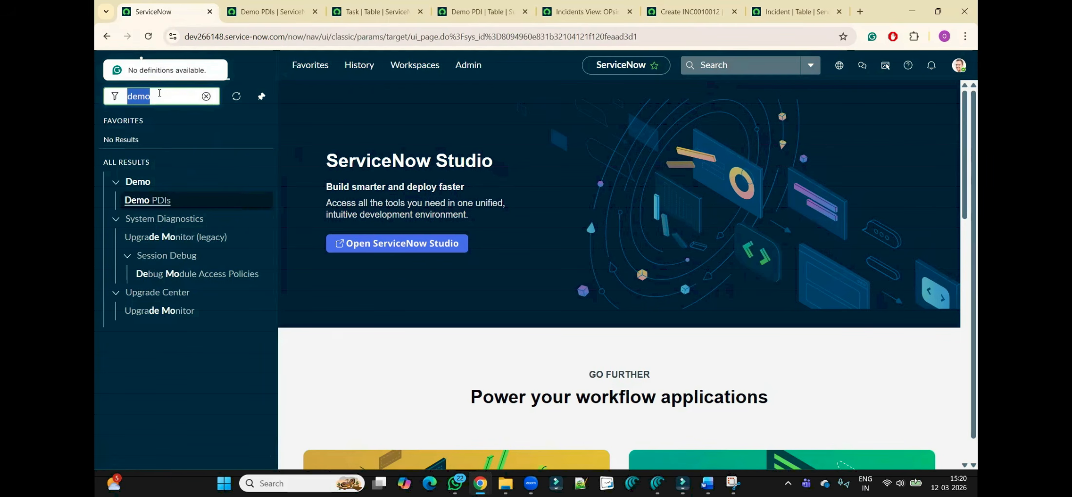
type("u_demo_pdi")
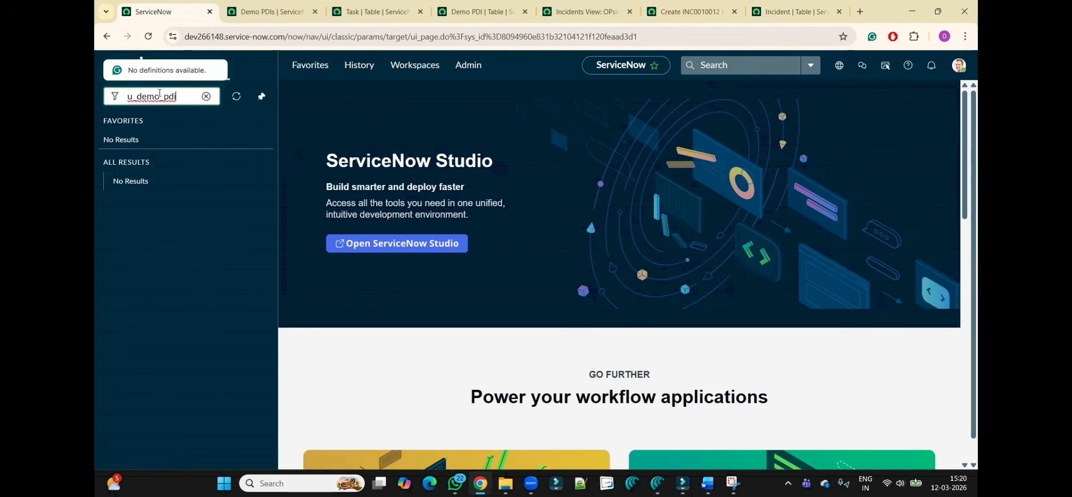
type(".list")
key("Return")
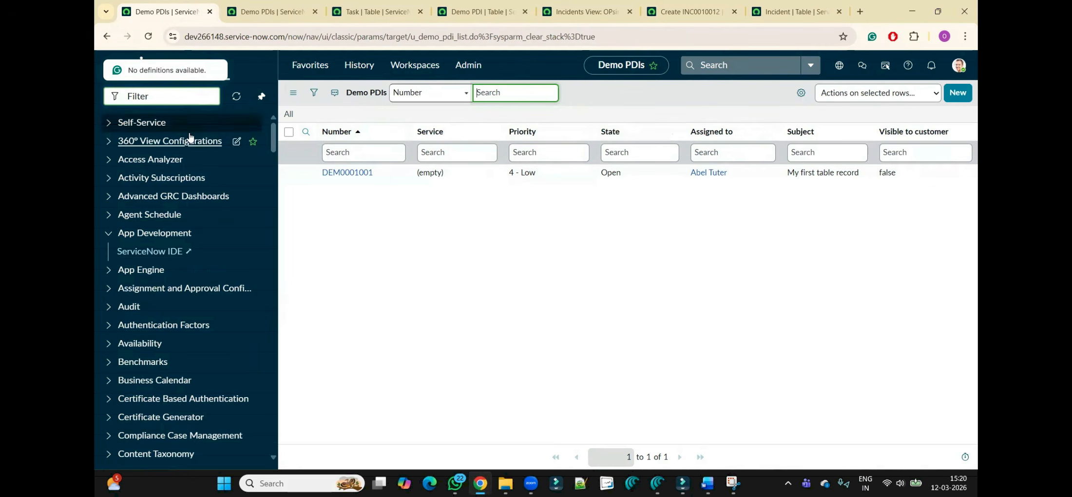
Step: Open the Demo PDIs list in a new browser tab with u_demo_pdi.LIST, and open record DEM0001001 from it
key("ctrl+v")
type(".")
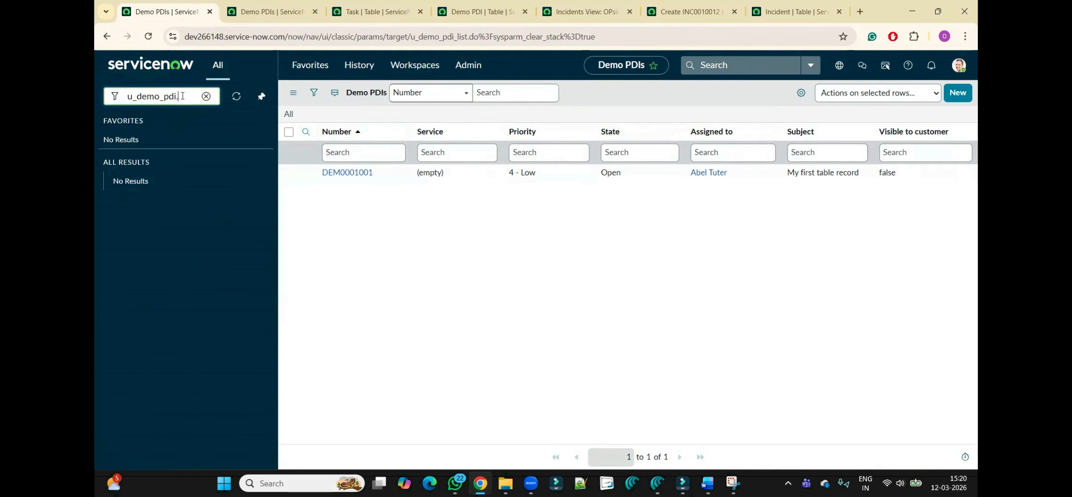
type("lIST")
key("Return")
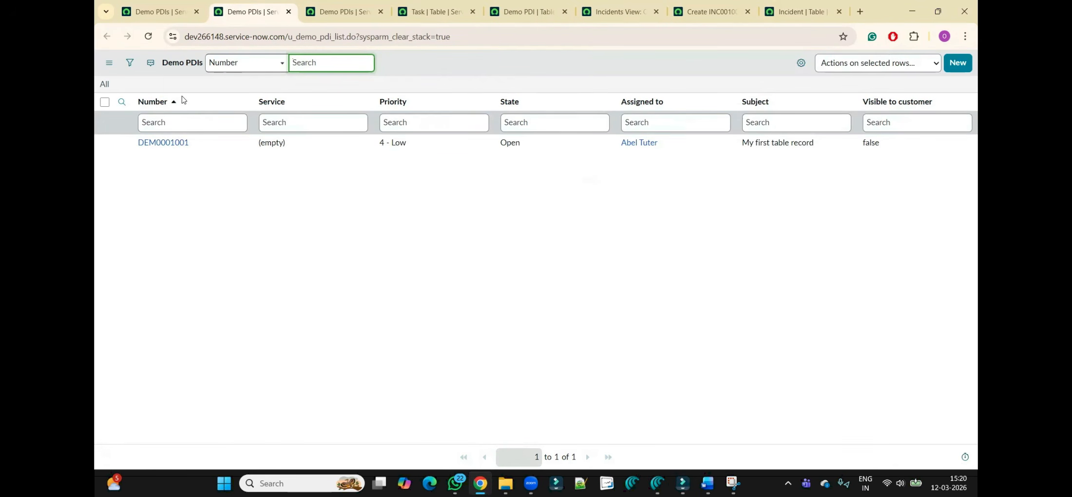
left_click(155, 143)
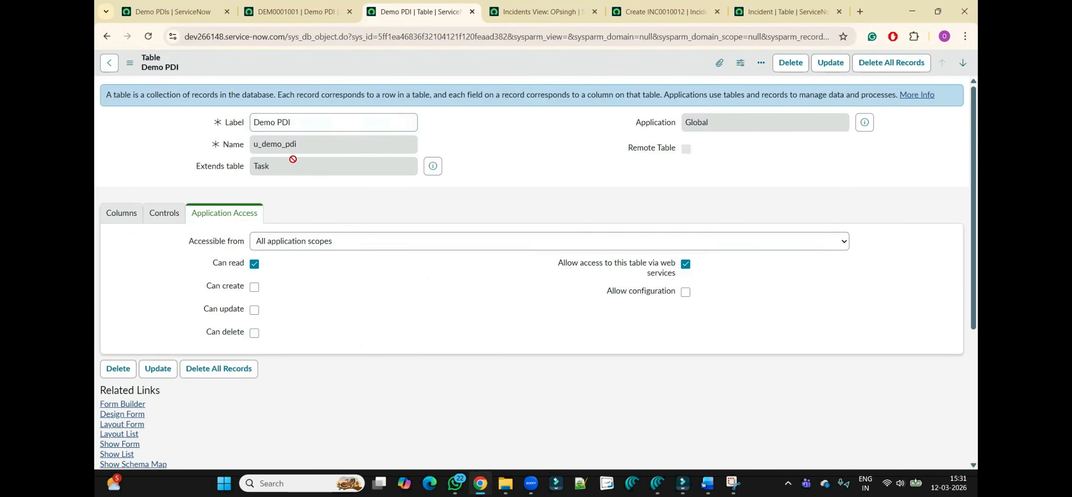
Step: Review the Demo PDI table's columns, controls and application access settings once more
left_click(123, 218)
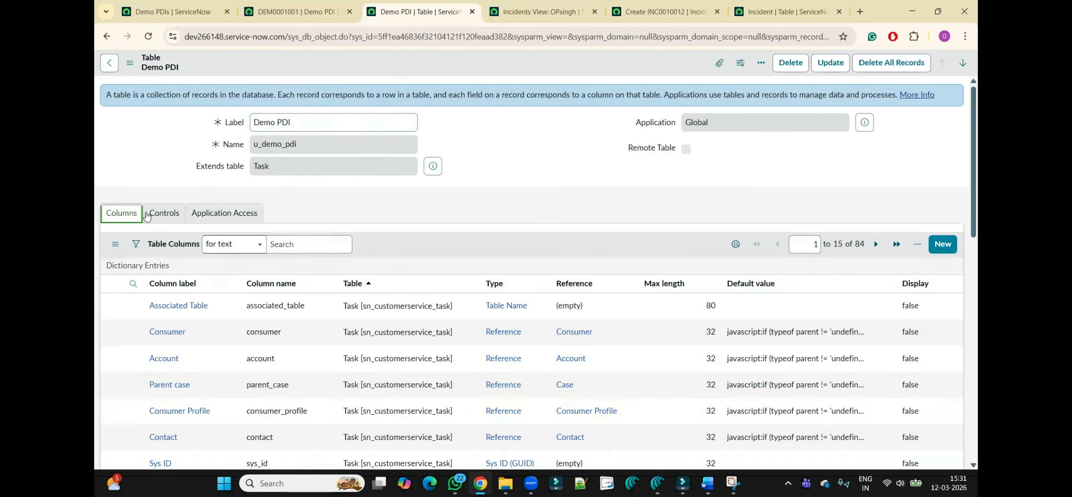
left_click(163, 217)
left_click(222, 215)
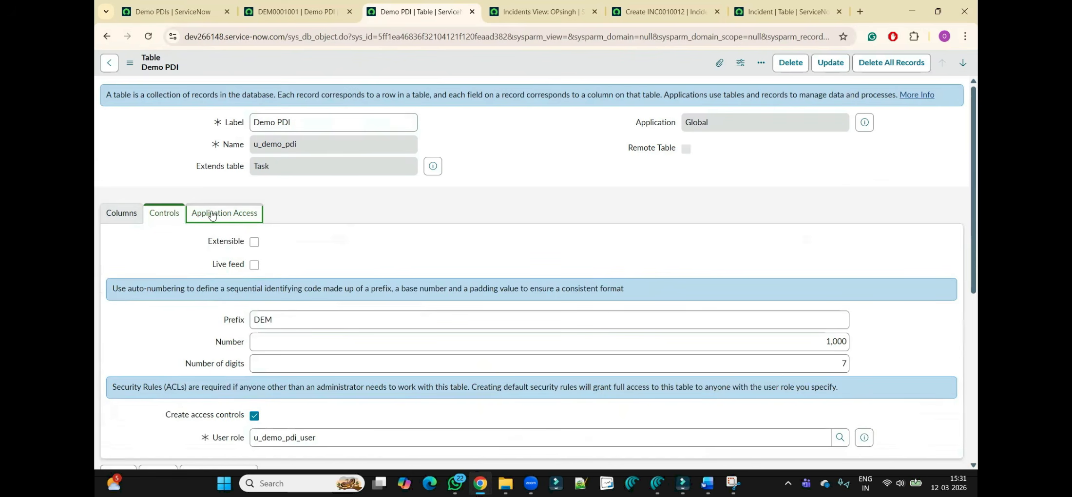